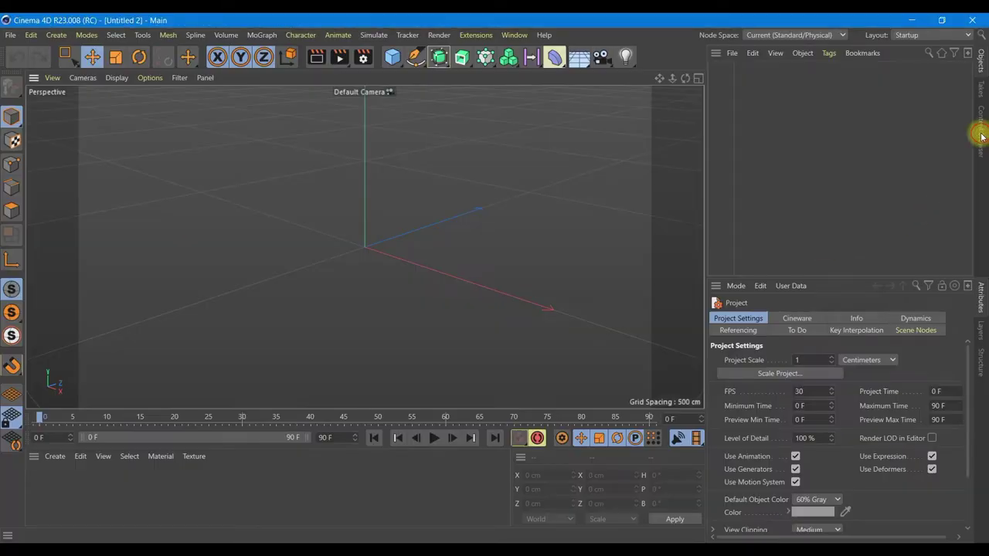
Open the Content Browser listing the 'T-shirt' search results with female and male presets
{"action": "left_click", "coordinate": [981, 136]}
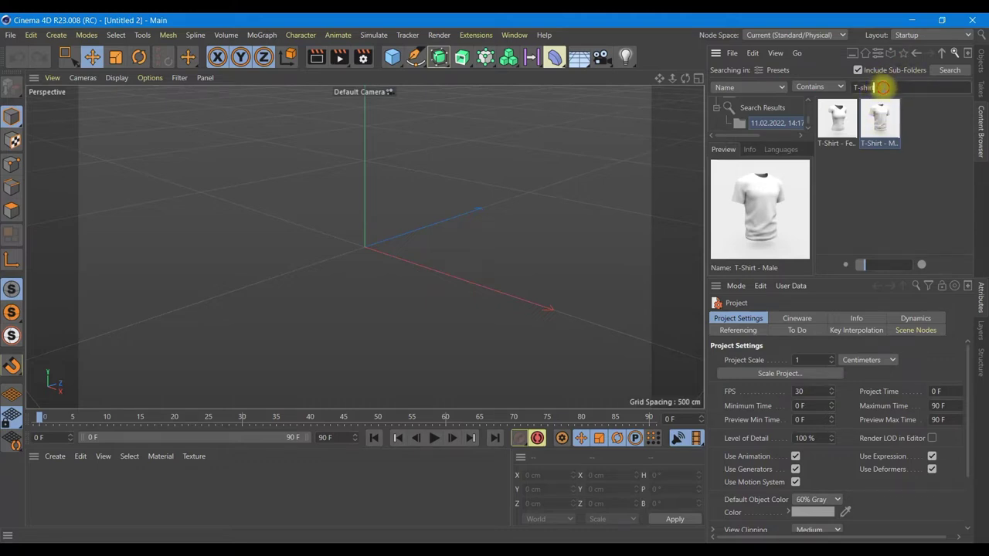
Load the T-Shirt - Male model and delete its Subdivision Surface, keeping the T-Shirt mesh
{"action": "left_click_drag", "start_coordinate": [882, 87], "coordinate": [845, 91]}
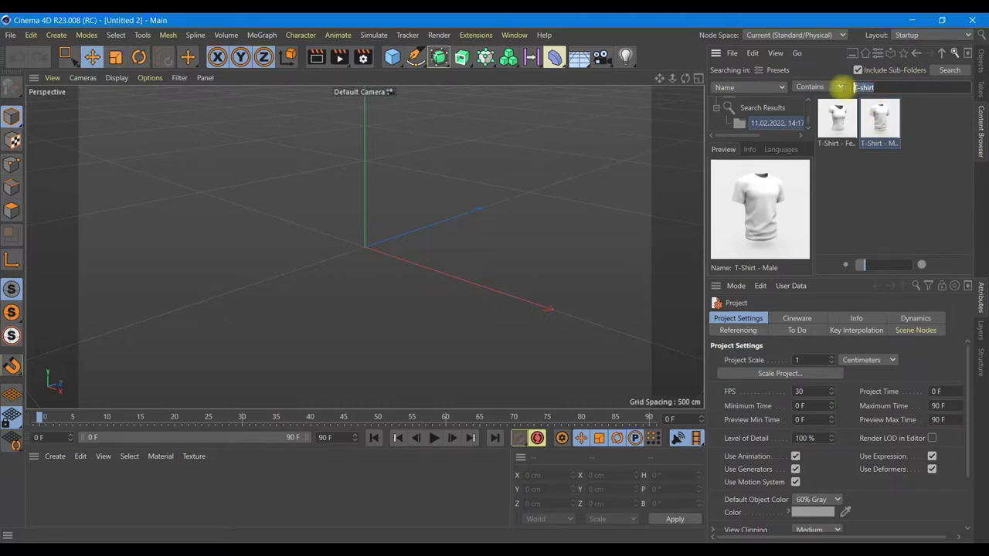
{"action": "double_click", "coordinate": [889, 135]}
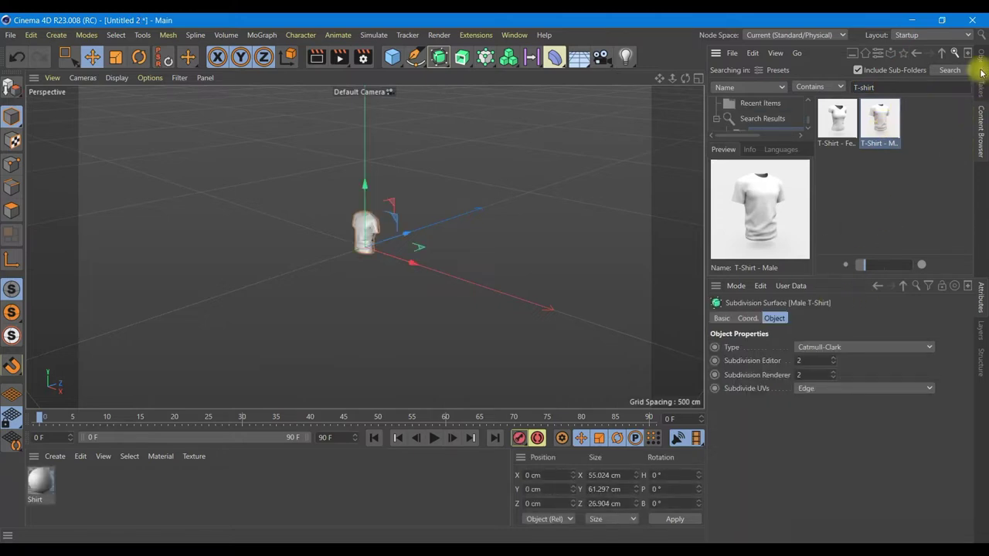
{"action": "left_click", "coordinate": [981, 68]}
{"action": "left_click", "coordinate": [714, 69]}
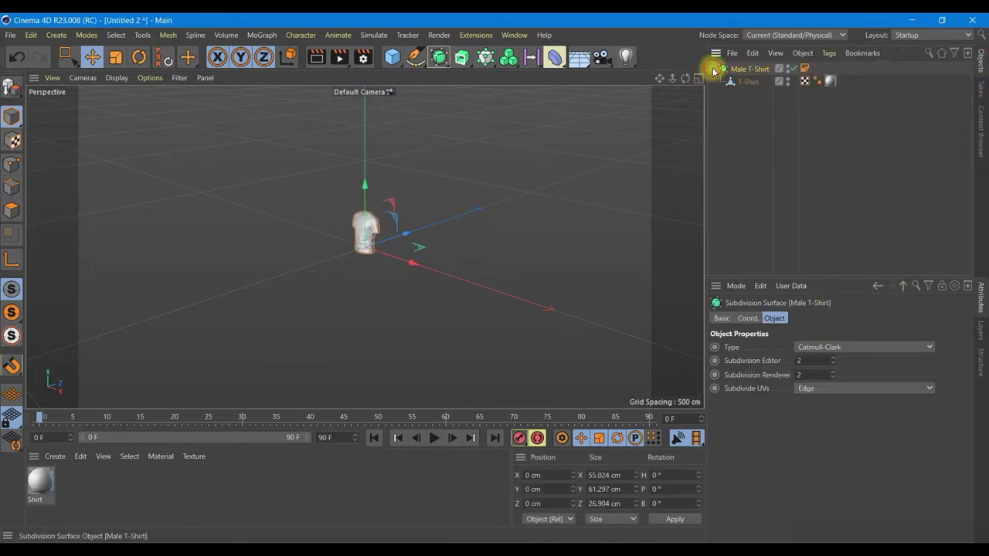
{"action": "left_click", "coordinate": [744, 82]}
{"action": "left_click", "coordinate": [751, 70]}
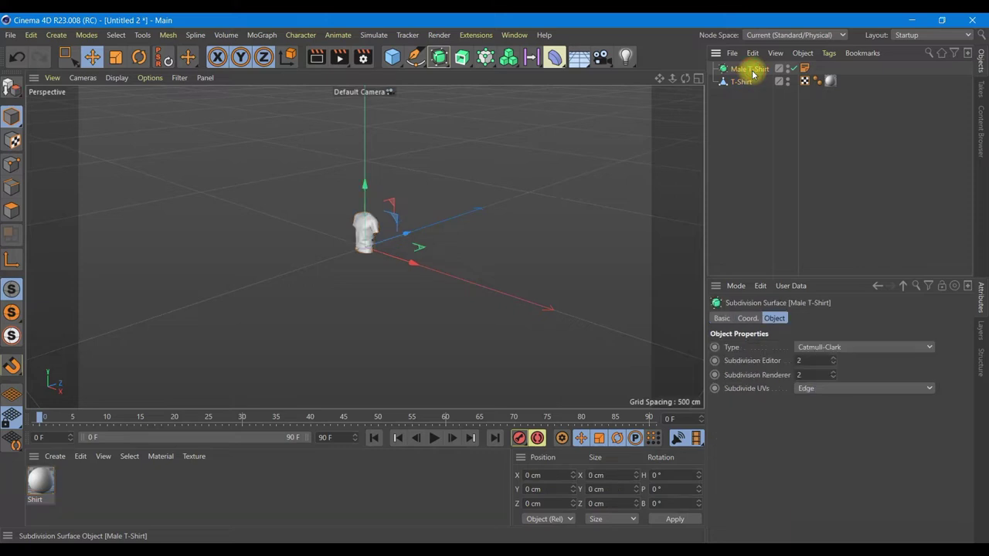
{"action": "key", "text": "Delete"}
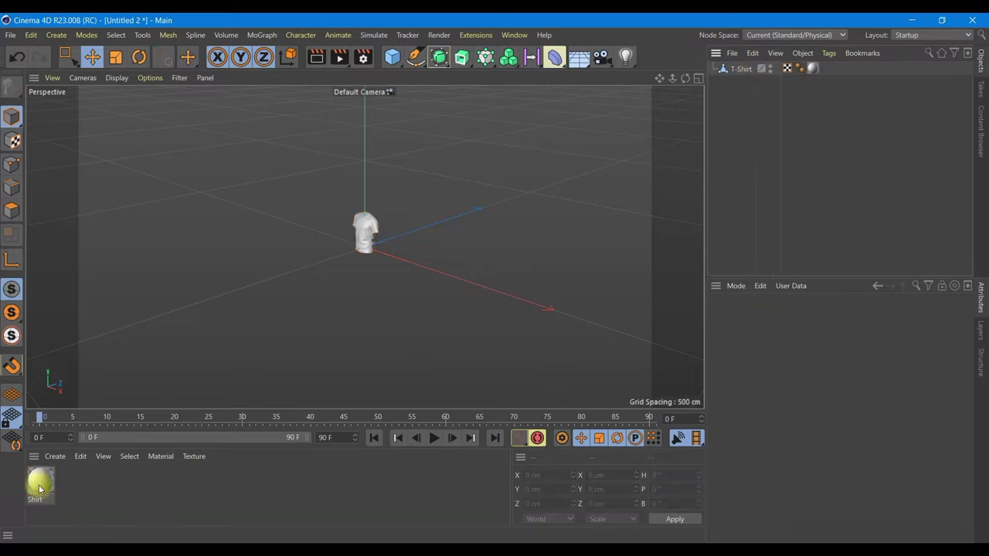
Set the Shirt material colour to light blue: H 189°, S 55%, V 82%
{"action": "double_click", "coordinate": [36, 484]}
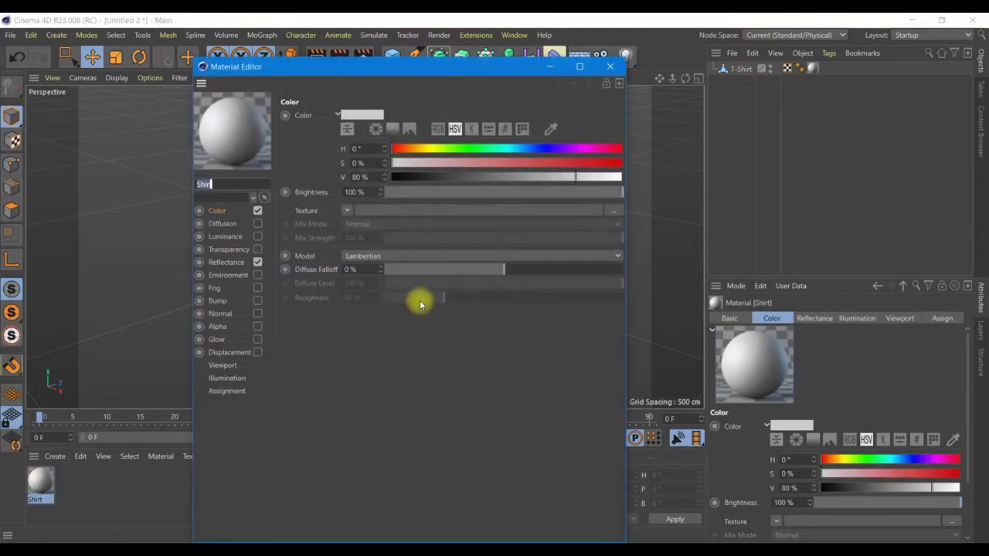
{"action": "left_click", "coordinate": [512, 149]}
{"action": "left_click", "coordinate": [518, 161]}
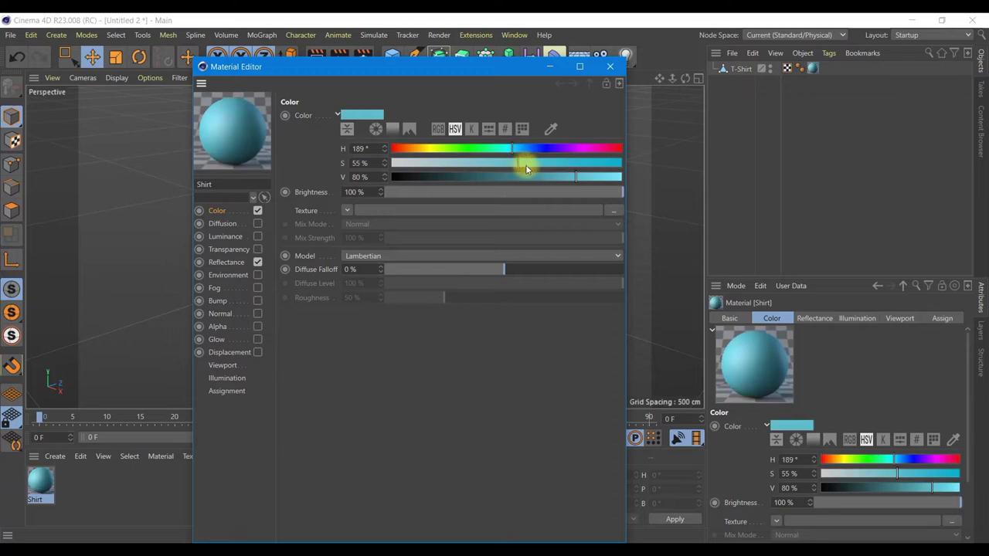
{"action": "left_click", "coordinate": [581, 178]}
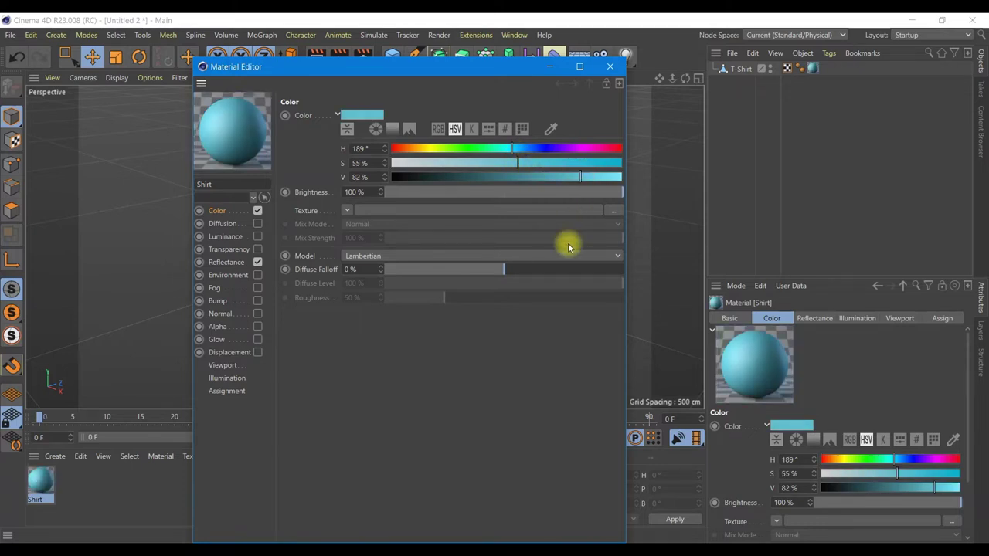
{"action": "left_click", "coordinate": [609, 67]}
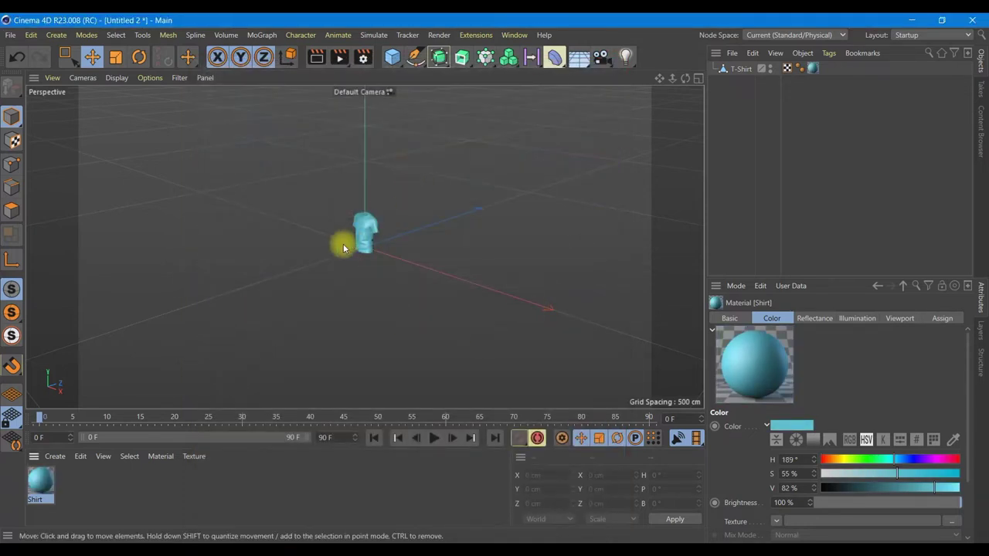
Frame the shirt from the front and render a viewport preview
{"action": "scroll", "coordinate": [361, 248], "scroll_direction": "up", "scroll_amount": 3}
{"action": "scroll", "coordinate": [361, 249], "scroll_direction": "up", "scroll_amount": 5}
{"action": "scroll", "coordinate": [360, 249], "scroll_direction": "up", "scroll_amount": 2}
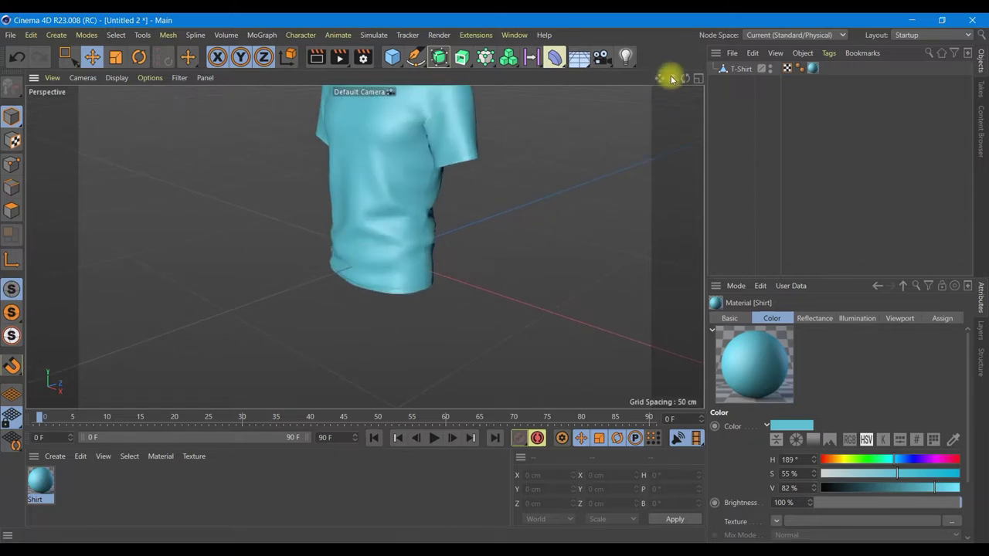
{"action": "mouse_move", "coordinate": [681, 85]}
{"action": "left_mouse_down"}
{"action": "mouse_move", "coordinate": [503, 280]}
{"action": "mouse_move", "coordinate": [561, 272]}
{"action": "left_mouse_up"}
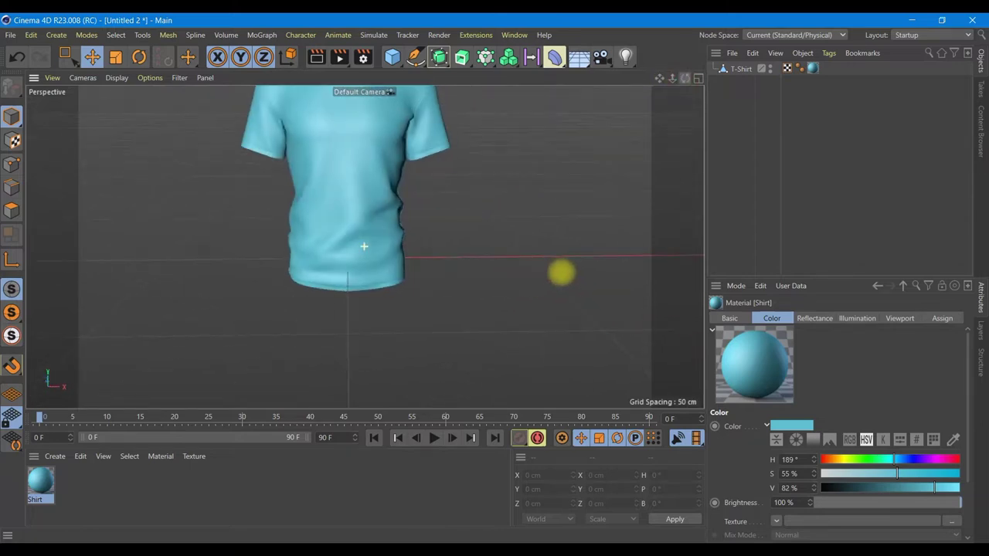
{"action": "mouse_move", "coordinate": [654, 82]}
{"action": "left_mouse_down"}
{"action": "mouse_move", "coordinate": [655, 228]}
{"action": "mouse_move", "coordinate": [541, 380]}
{"action": "left_mouse_up"}
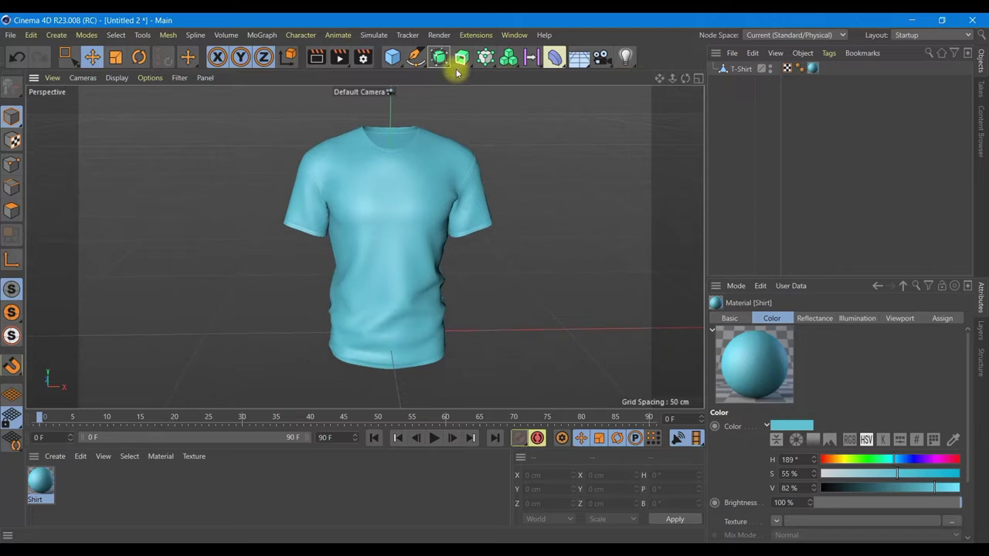
{"action": "left_click", "coordinate": [316, 57]}
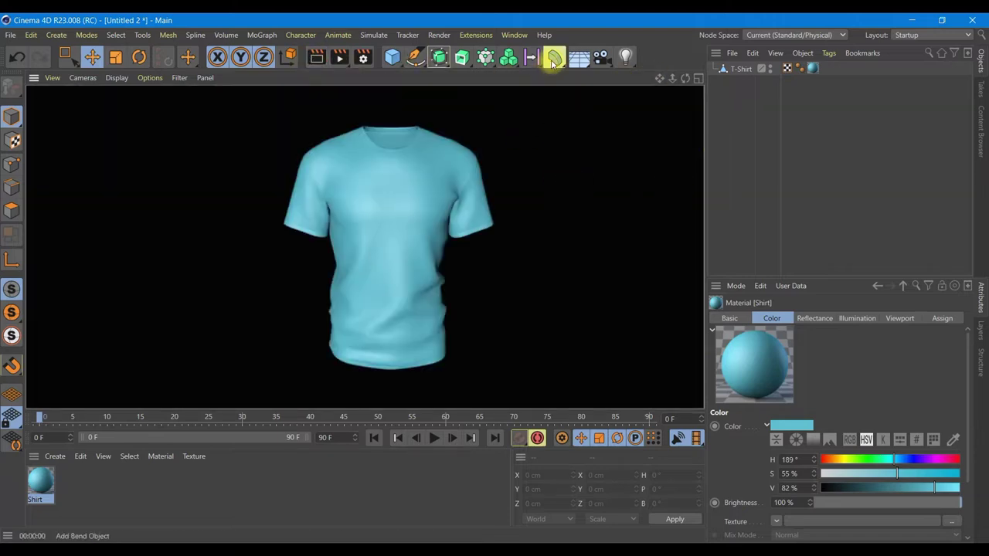
Add an FFD deformer with 2×2 grid points under the T-Shirt and fit it to the shirt
{"action": "left_click", "coordinate": [554, 57]}
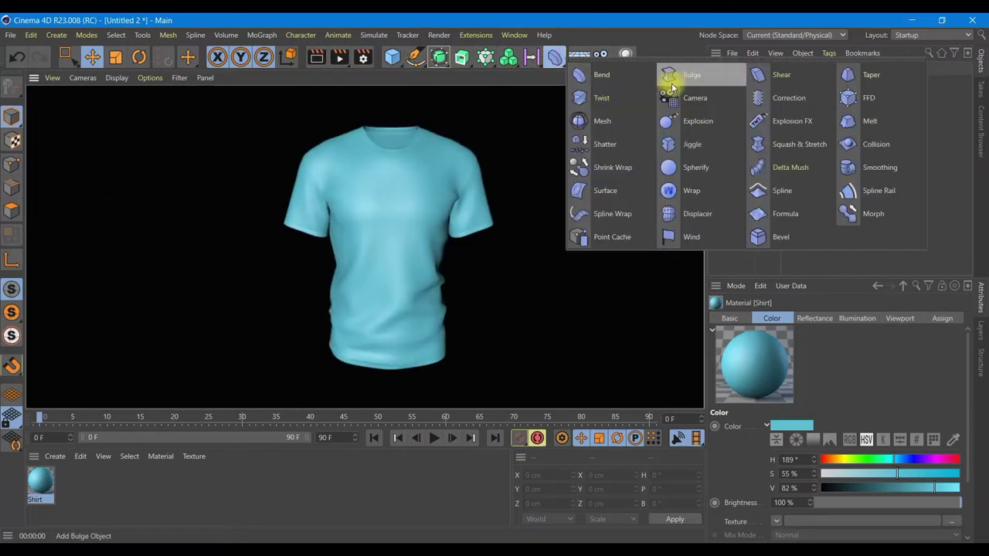
{"action": "left_click", "coordinate": [855, 98]}
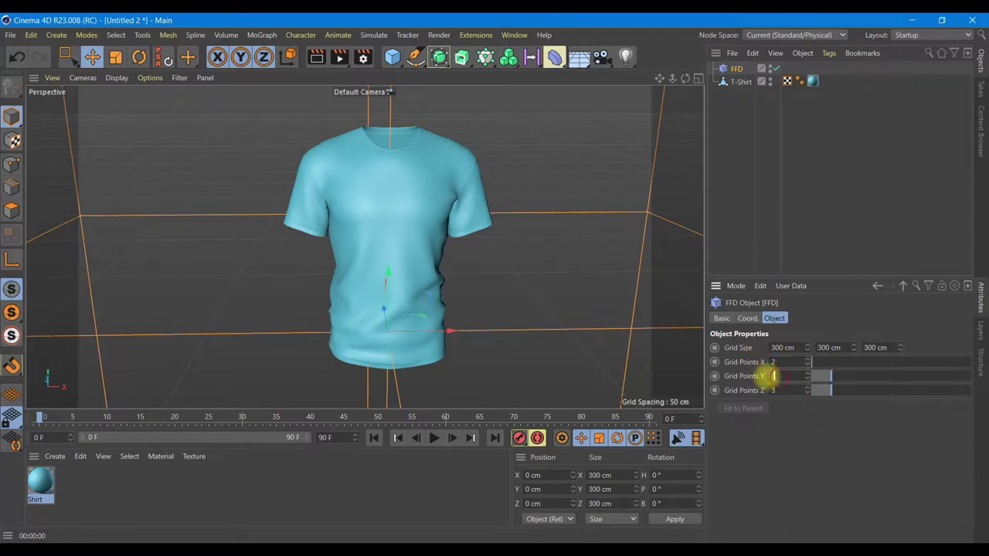
{"action": "type", "text": "2"}
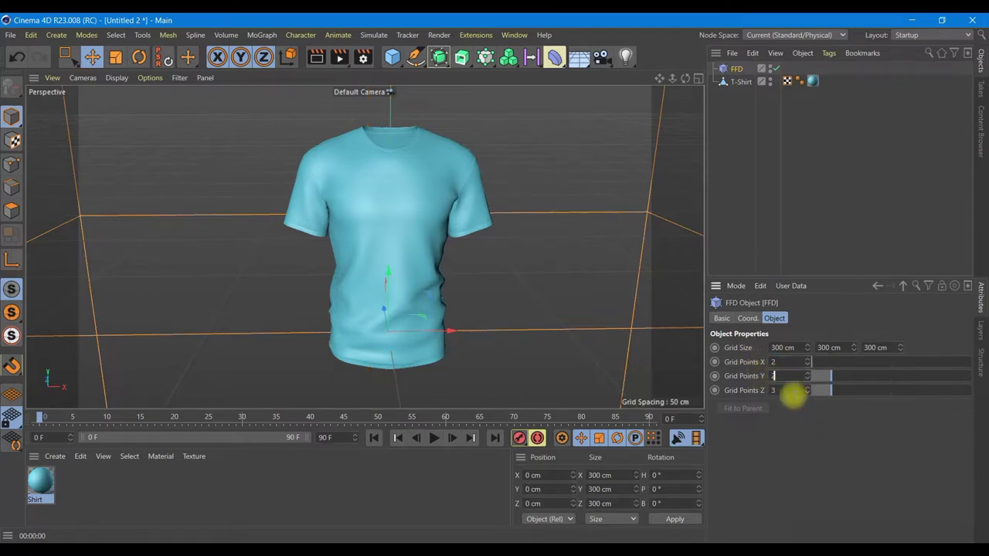
{"action": "key", "text": "Tab"}
{"action": "type", "text": "2"}
{"action": "key", "text": "Return"}
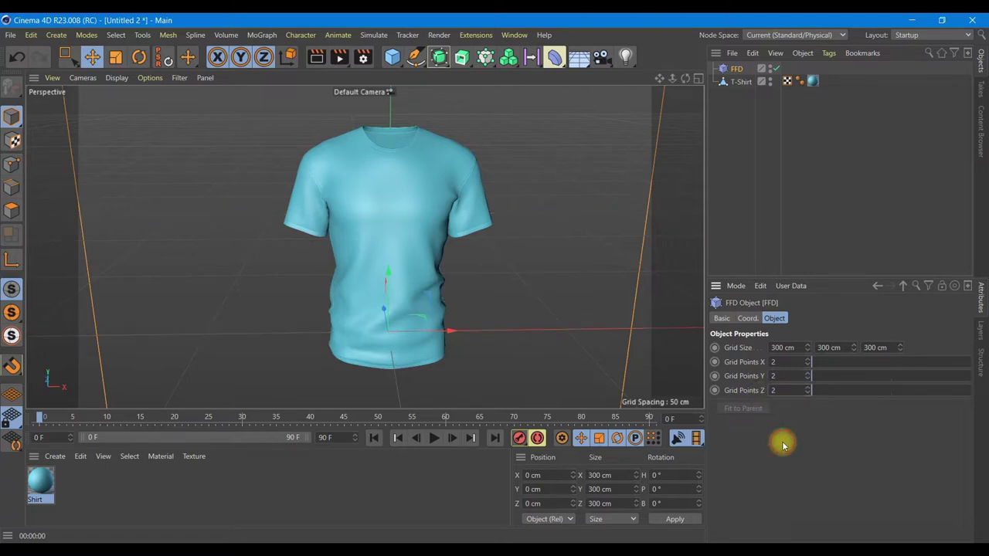
{"action": "left_click_drag", "start_coordinate": [735, 69], "coordinate": [743, 85]}
{"action": "left_click", "coordinate": [742, 408]}
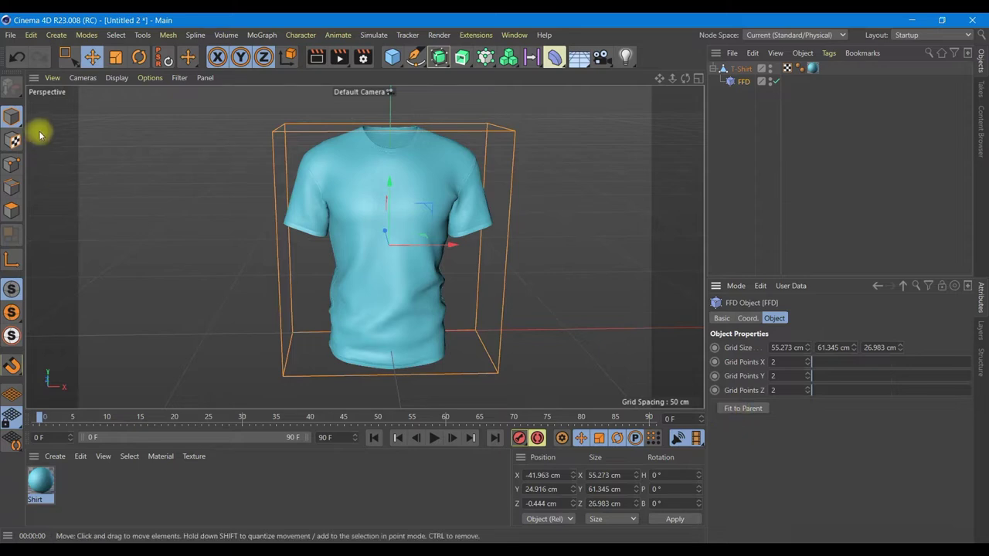
Box-select all eight FFD lattice points and scale them to flatten the shirt's depth
{"action": "left_click", "coordinate": [11, 164]}
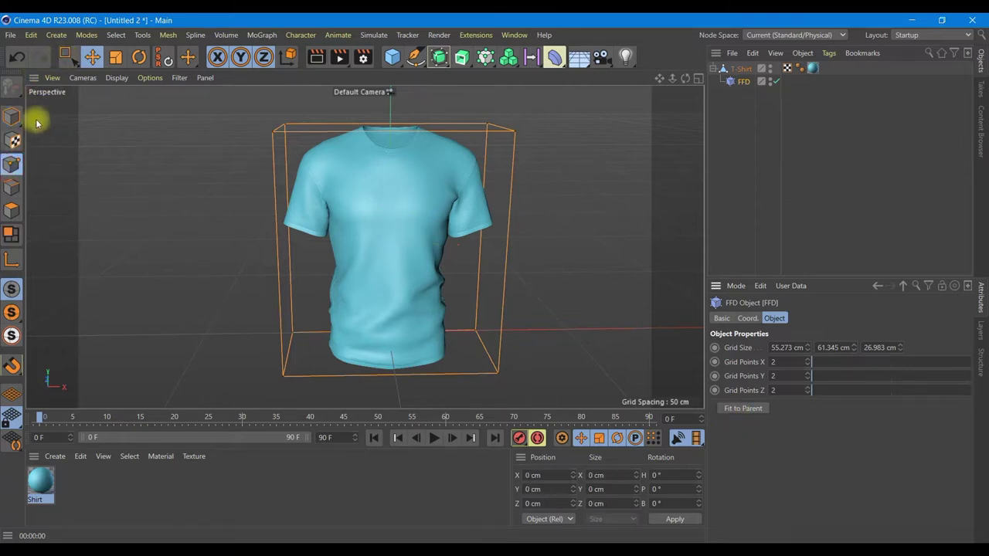
{"action": "left_click", "coordinate": [66, 56]}
{"action": "left_click_drag", "start_coordinate": [202, 93], "coordinate": [555, 438]}
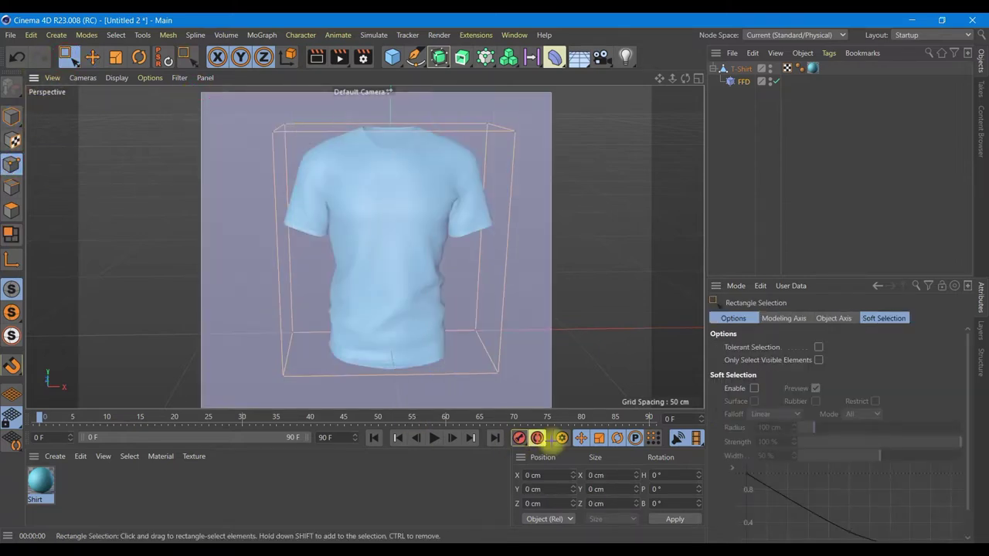
{"action": "mouse_move", "coordinate": [685, 79]}
{"action": "left_mouse_down"}
{"action": "mouse_move", "coordinate": [536, 302]}
{"action": "mouse_move", "coordinate": [618, 289]}
{"action": "left_mouse_up"}
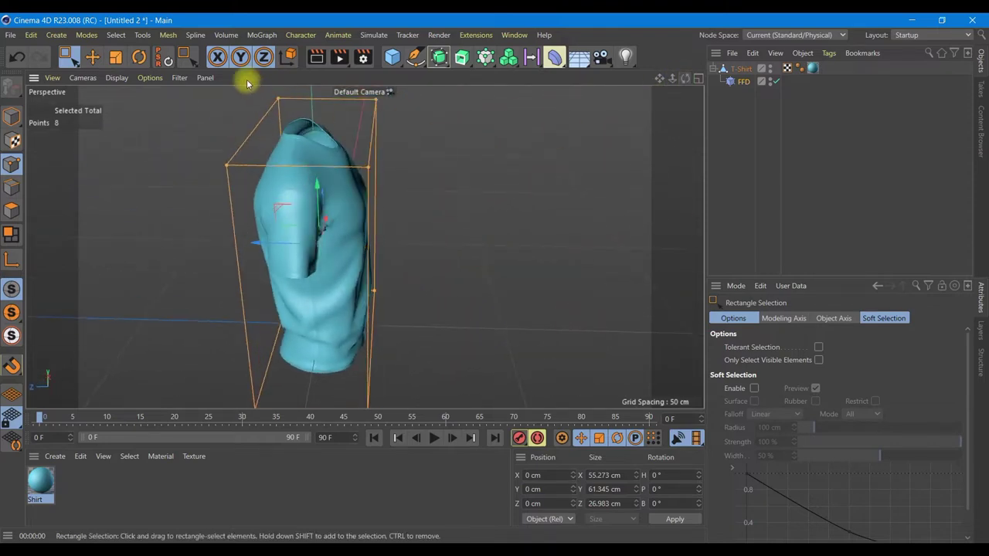
{"action": "left_click", "coordinate": [115, 56]}
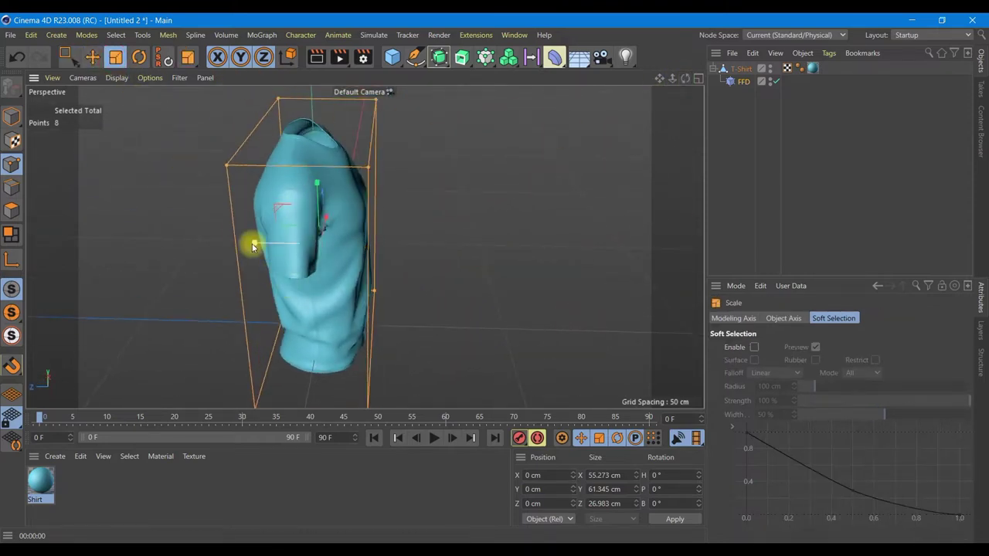
{"action": "left_click_drag", "start_coordinate": [253, 247], "coordinate": [309, 257]}
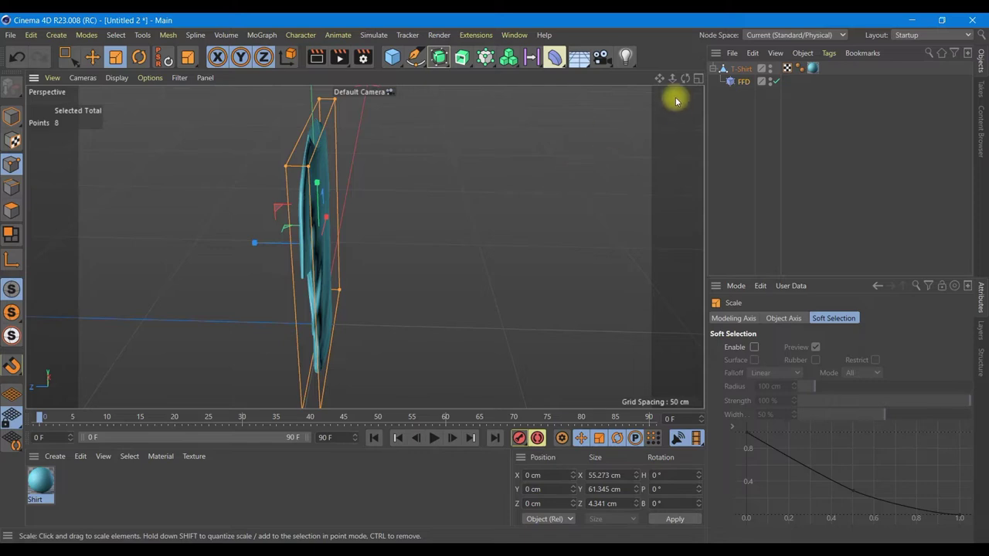
Flatten the shirt further to 3.683 cm depth and render a front-view preview
{"action": "left_click_drag", "start_coordinate": [685, 78], "coordinate": [497, 249]}
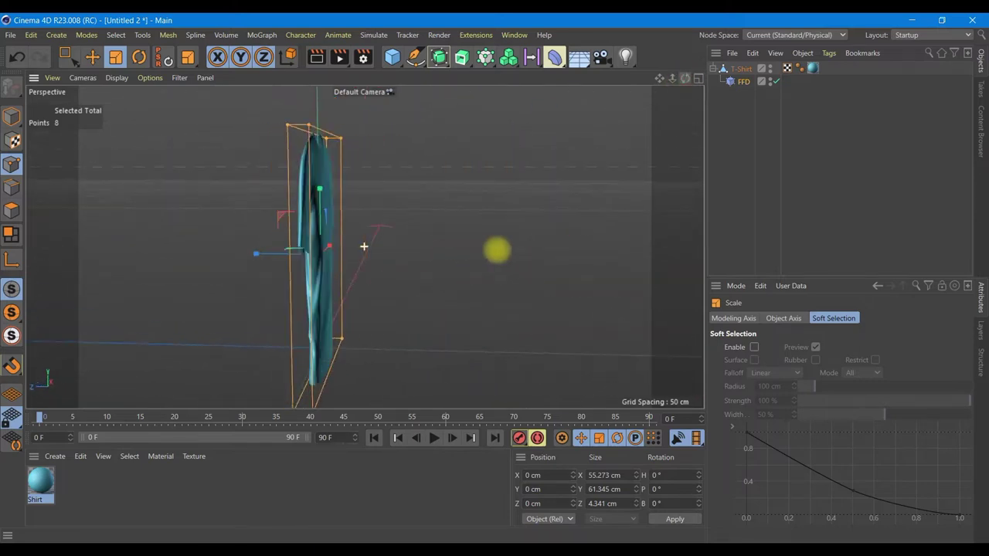
{"action": "left_click_drag", "start_coordinate": [364, 246], "coordinate": [364, 246], "text": "alt"}
{"action": "left_click_drag", "start_coordinate": [265, 227], "coordinate": [275, 234]}
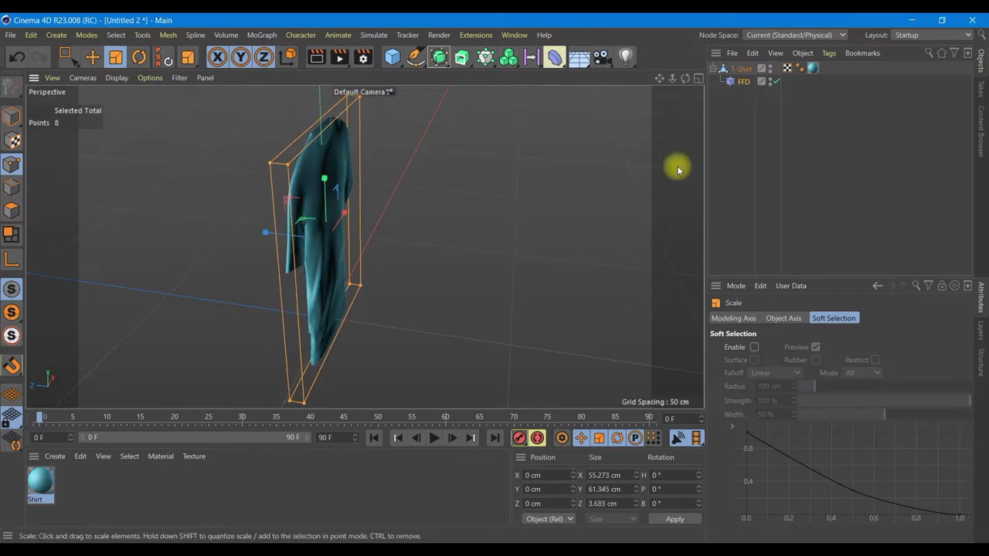
{"action": "mouse_move", "coordinate": [686, 78]}
{"action": "left_mouse_down"}
{"action": "mouse_move", "coordinate": [479, 279]}
{"action": "mouse_move", "coordinate": [379, 261]}
{"action": "left_mouse_up"}
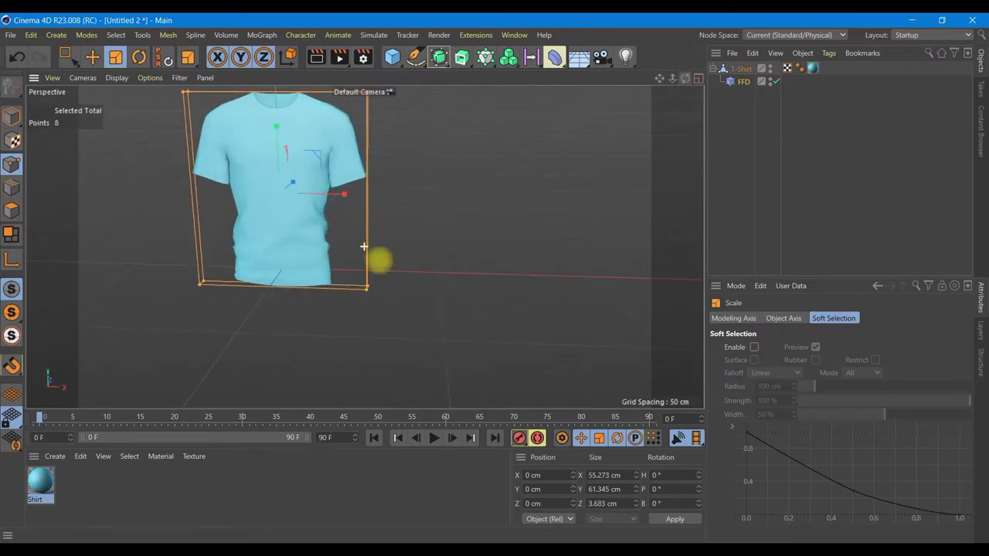
{"action": "mouse_move", "coordinate": [659, 78]}
{"action": "left_mouse_down"}
{"action": "mouse_move", "coordinate": [501, 286]}
{"action": "mouse_move", "coordinate": [574, 335]}
{"action": "left_mouse_up"}
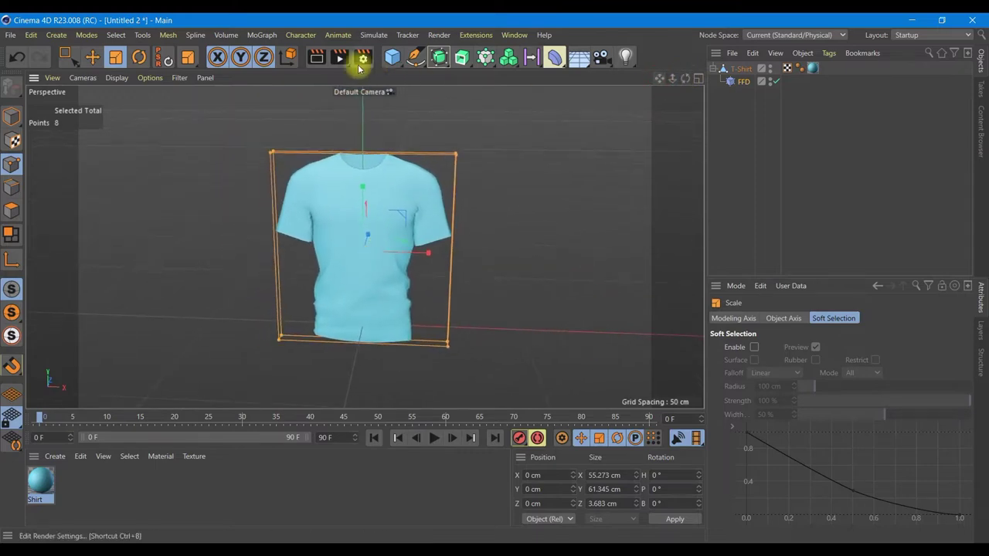
{"action": "left_click", "coordinate": [317, 59]}
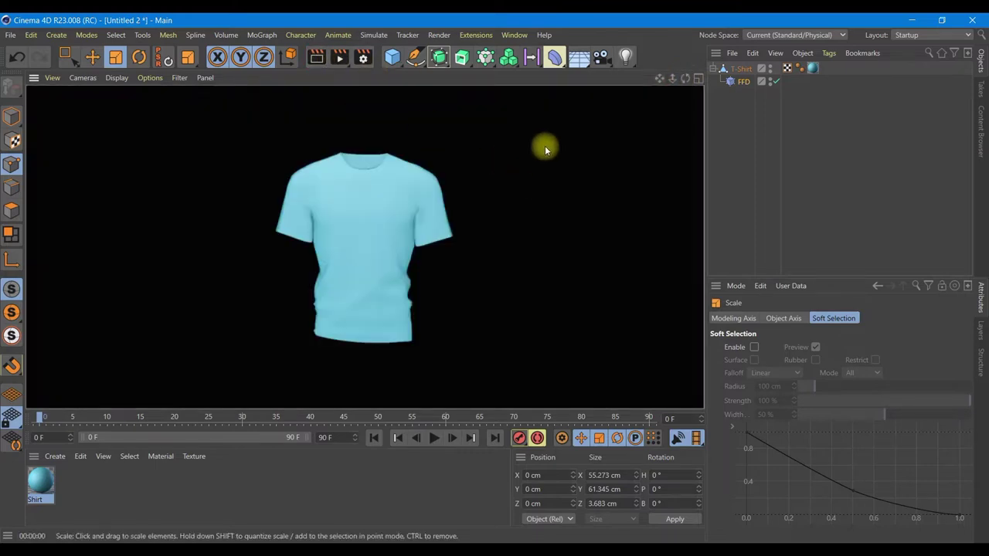
Add a Bend deformer under the T-Shirt below the FFD and fit it to the shirt
{"action": "left_click", "coordinate": [555, 57]}
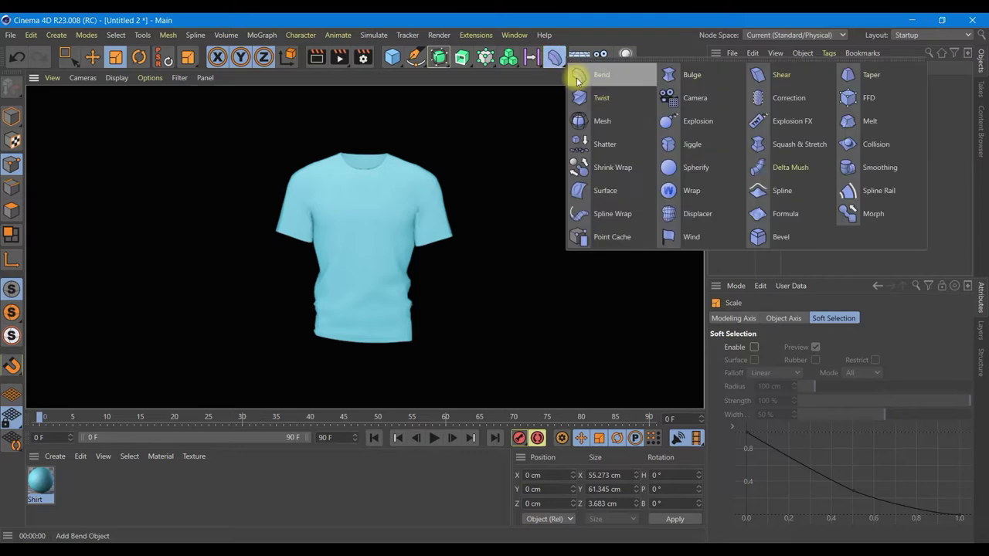
{"action": "left_click", "coordinate": [576, 80]}
{"action": "left_click", "coordinate": [748, 318]}
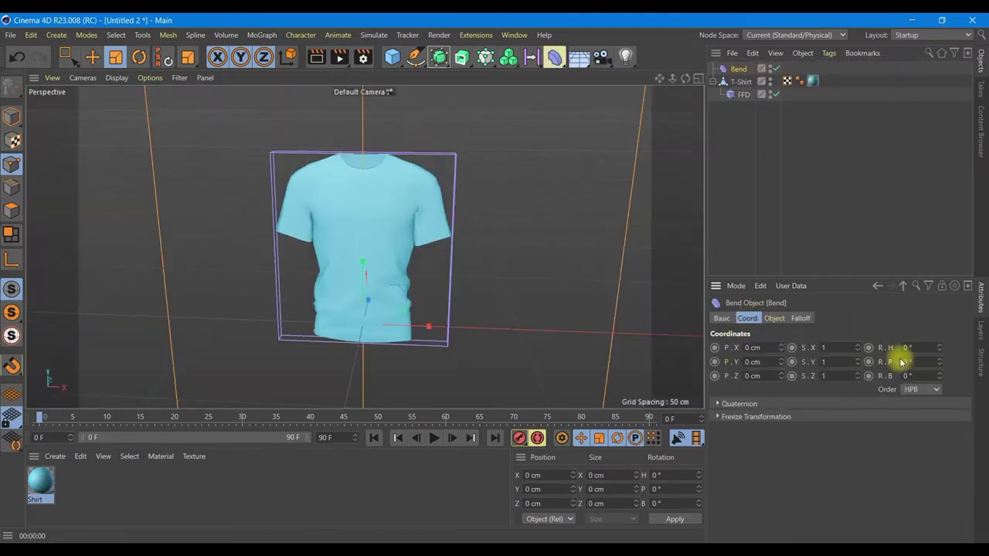
{"action": "double_click", "coordinate": [907, 347]}
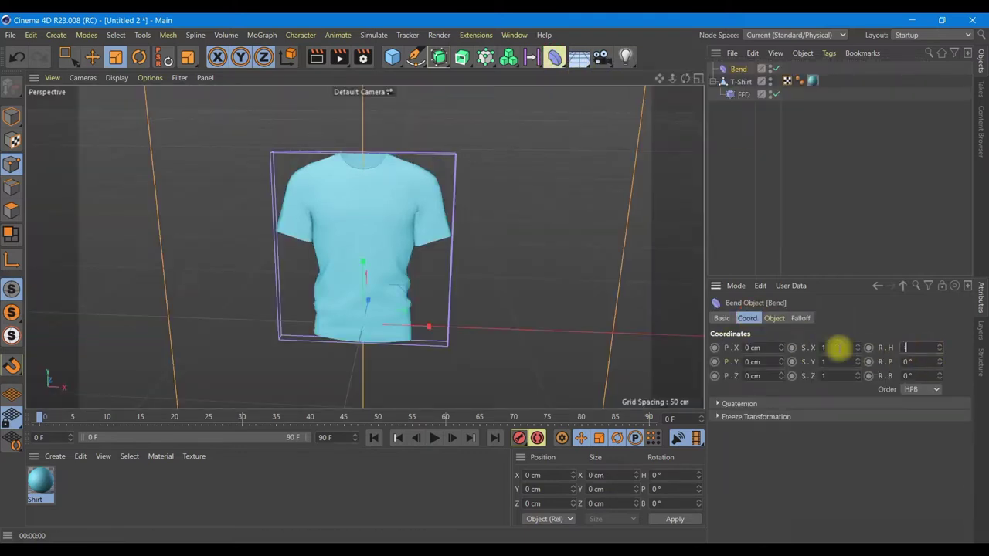
{"action": "type", "text": "-90"}
{"action": "key", "text": "Return"}
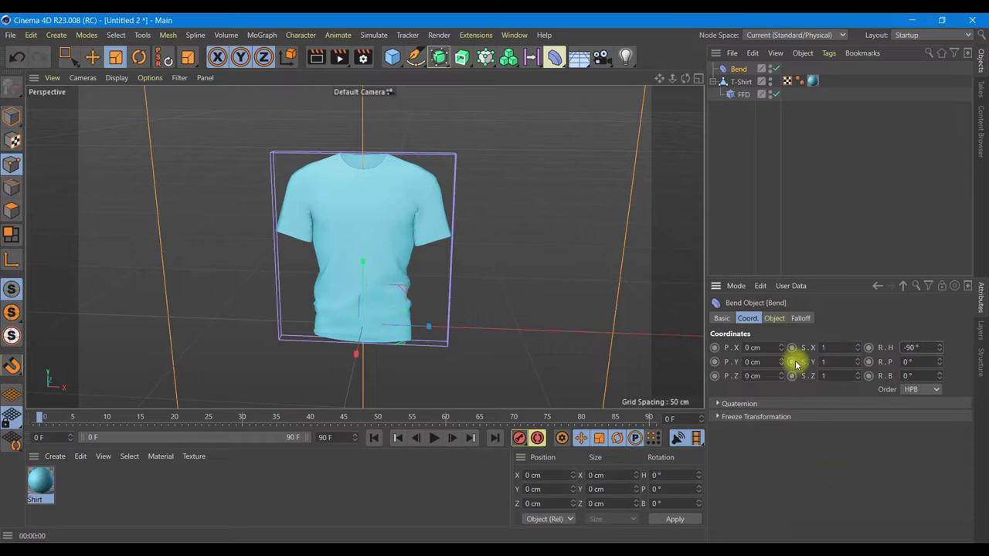
{"action": "left_click", "coordinate": [775, 318]}
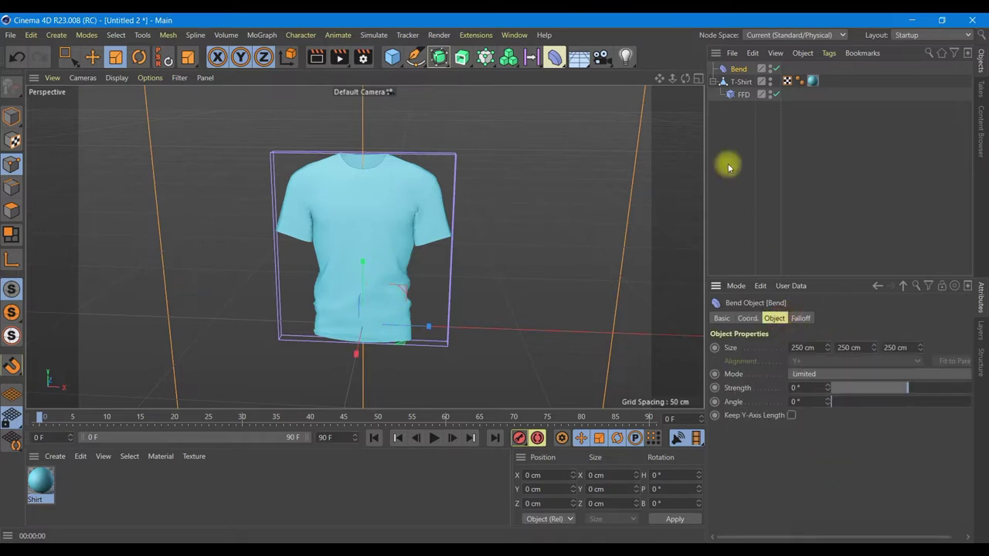
{"action": "left_click_drag", "start_coordinate": [738, 69], "coordinate": [744, 99]}
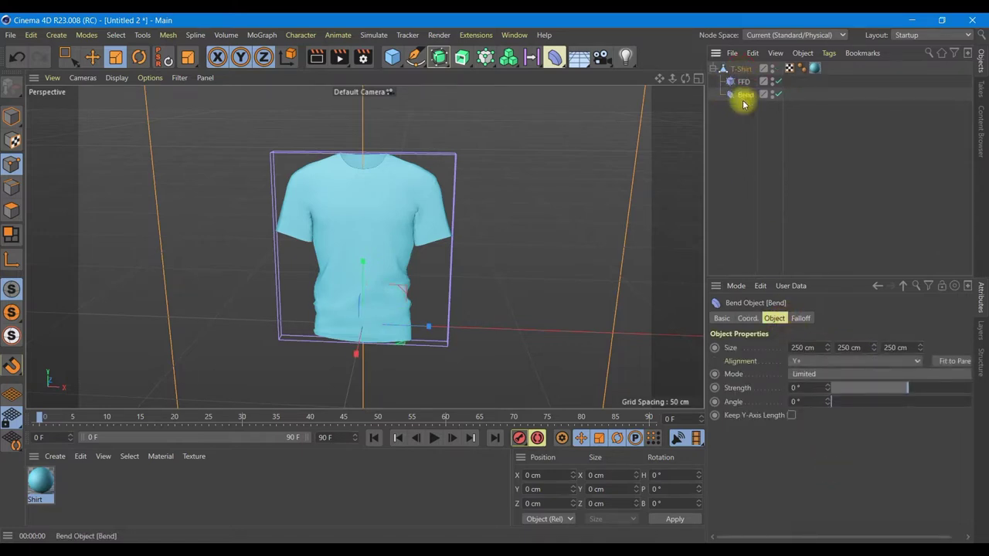
{"action": "left_click", "coordinate": [962, 365]}
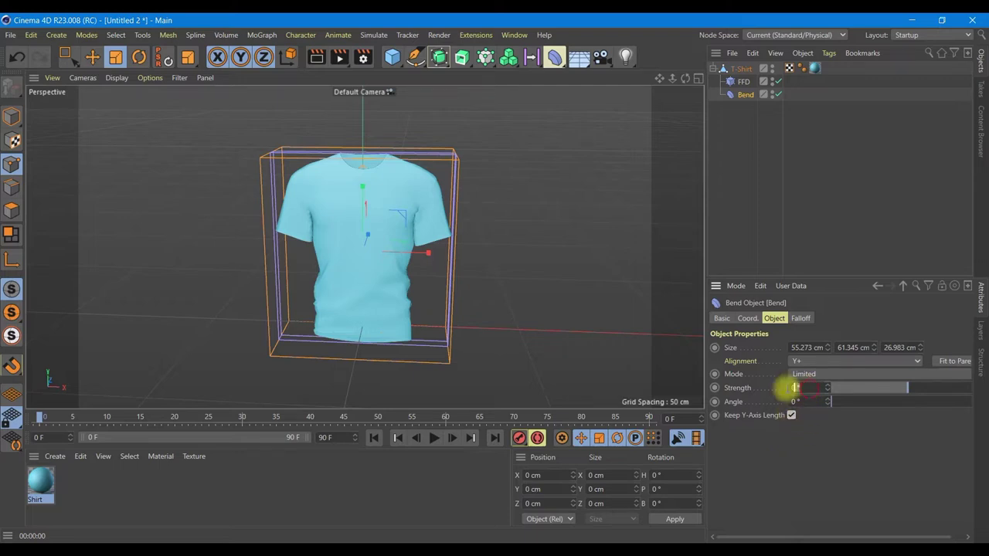
Set the Bend strength to 180°
{"action": "left_click", "coordinate": [795, 388]}
{"action": "type", "text": "4"}
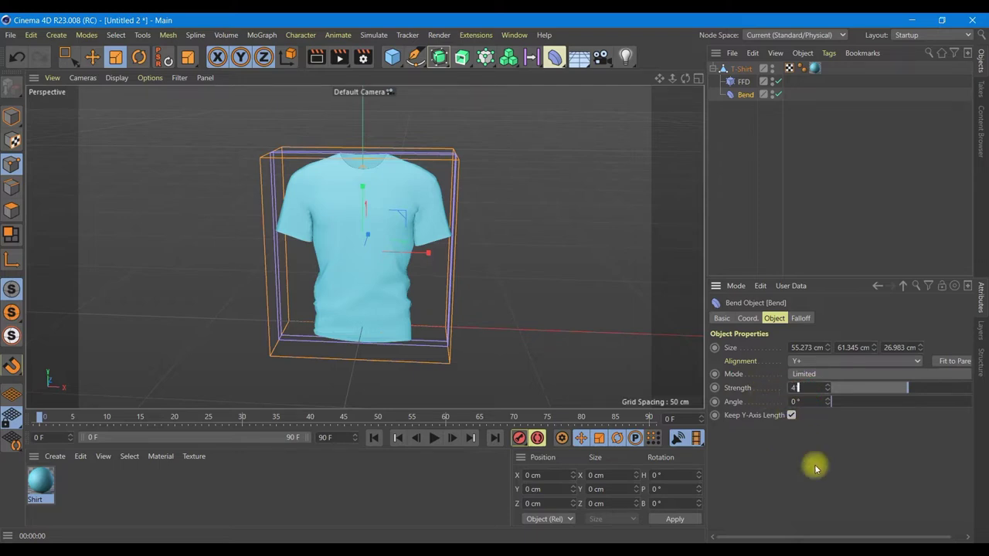
{"action": "type", "text": "1"}
{"action": "key", "text": "Return"}
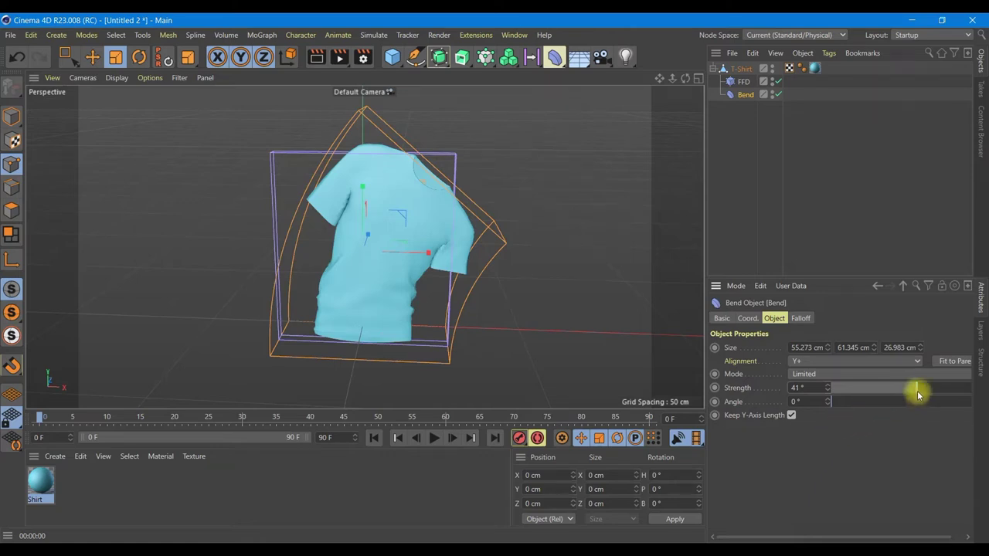
{"action": "mouse_move", "coordinate": [913, 390]}
{"action": "left_mouse_down"}
{"action": "mouse_move", "coordinate": [954, 395]}
{"action": "mouse_move", "coordinate": [883, 393]}
{"action": "left_mouse_up"}
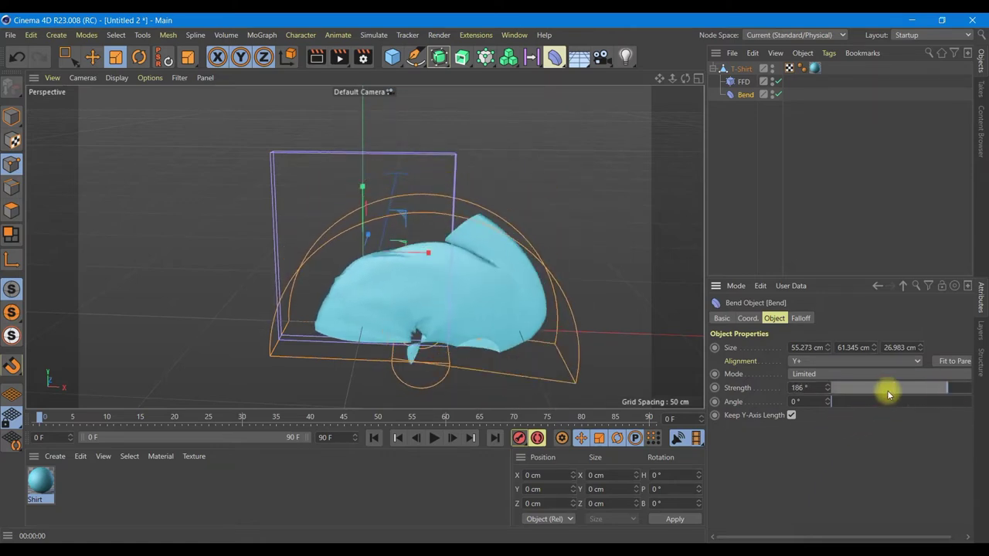
{"action": "left_click", "coordinate": [812, 389]}
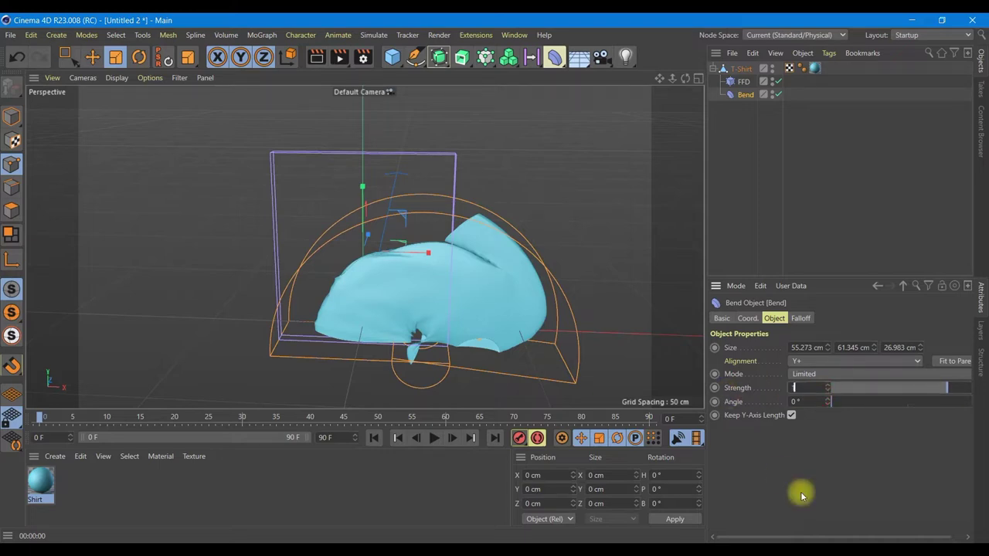
{"action": "type", "text": "180"}
{"action": "key", "text": "Return"}
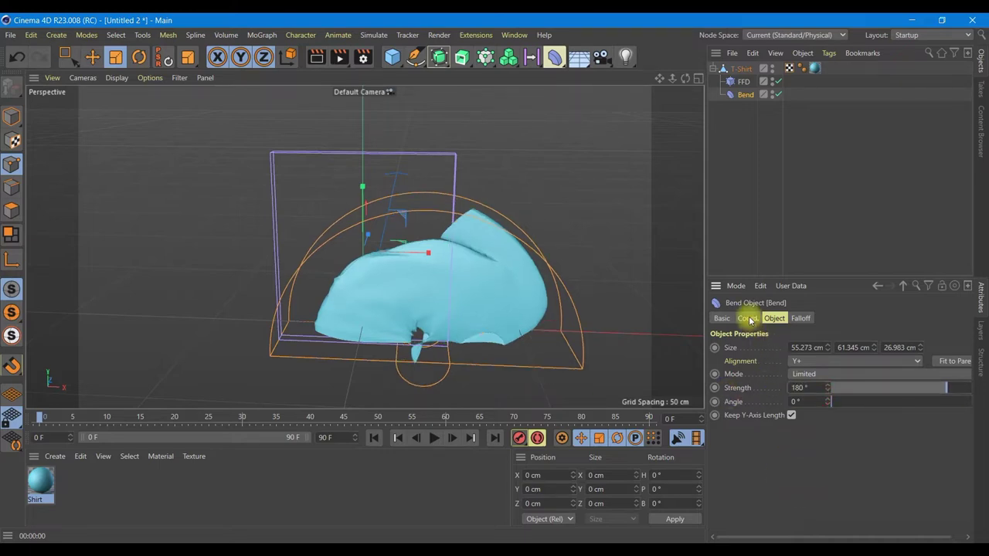
Rotate the Bend to a heading of -90° so it folds the shirt
{"action": "left_click", "coordinate": [747, 318]}
{"action": "left_click", "coordinate": [914, 348]}
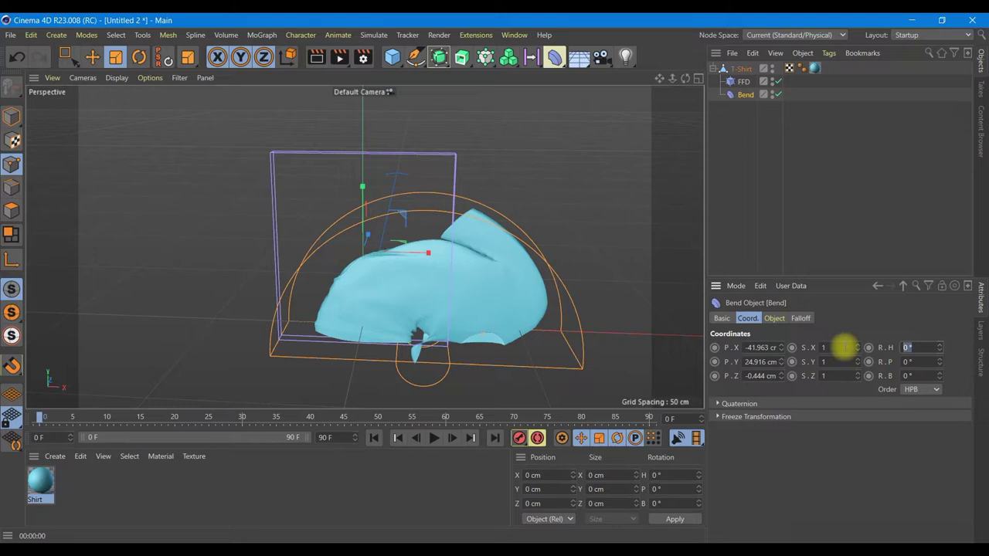
{"action": "left_click", "coordinate": [657, 475]}
{"action": "type", "text": "-90"}
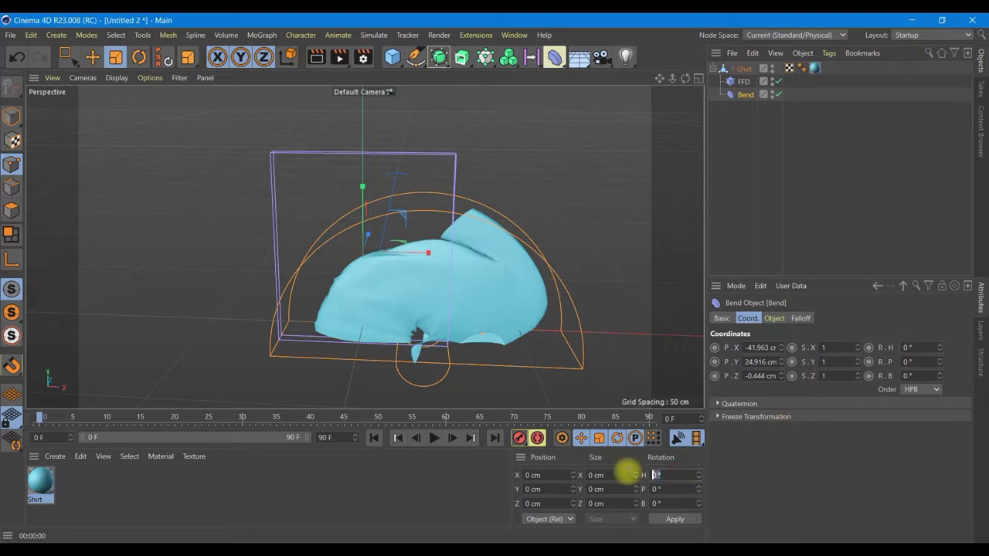
{"action": "left_click", "coordinate": [680, 521]}
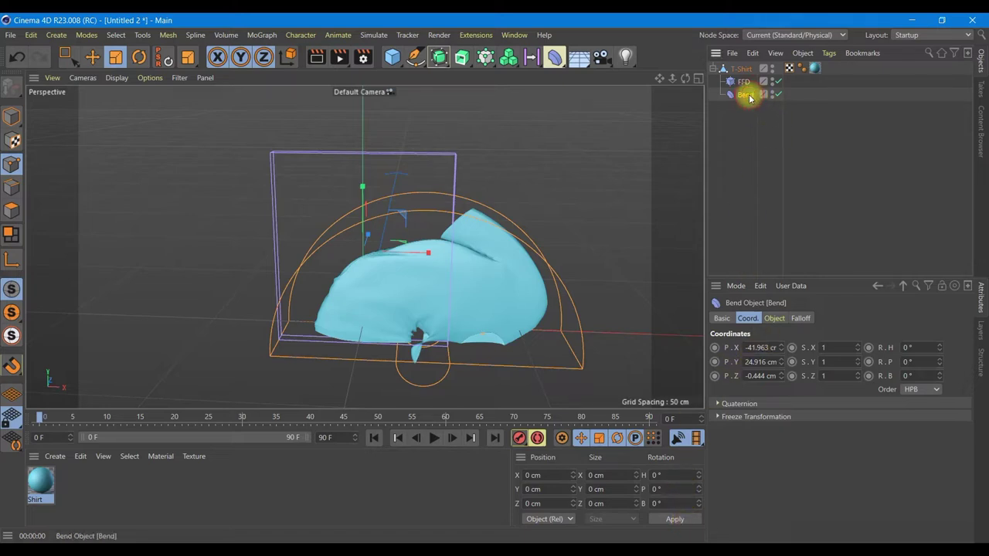
{"action": "left_click", "coordinate": [917, 348]}
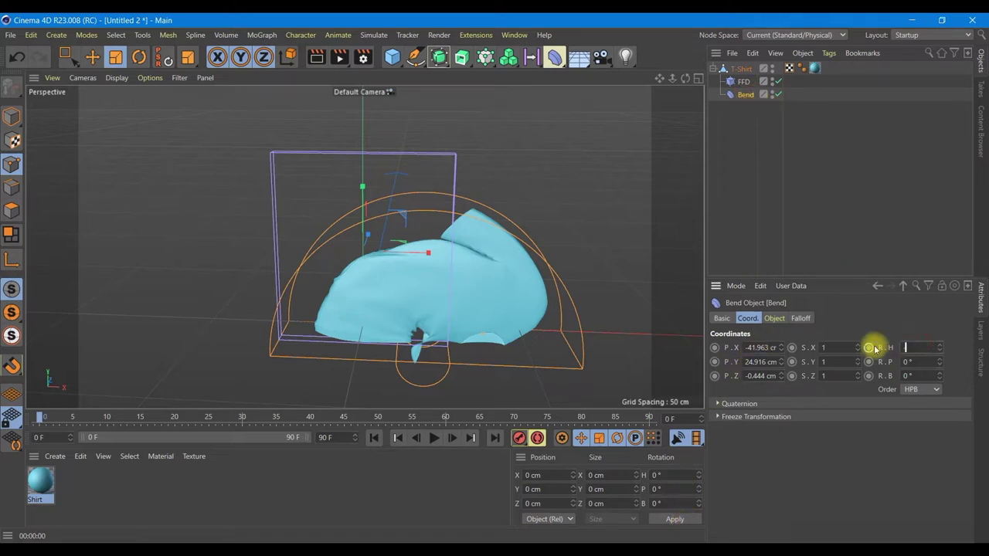
{"action": "type", "text": "-90"}
{"action": "key", "text": "Return"}
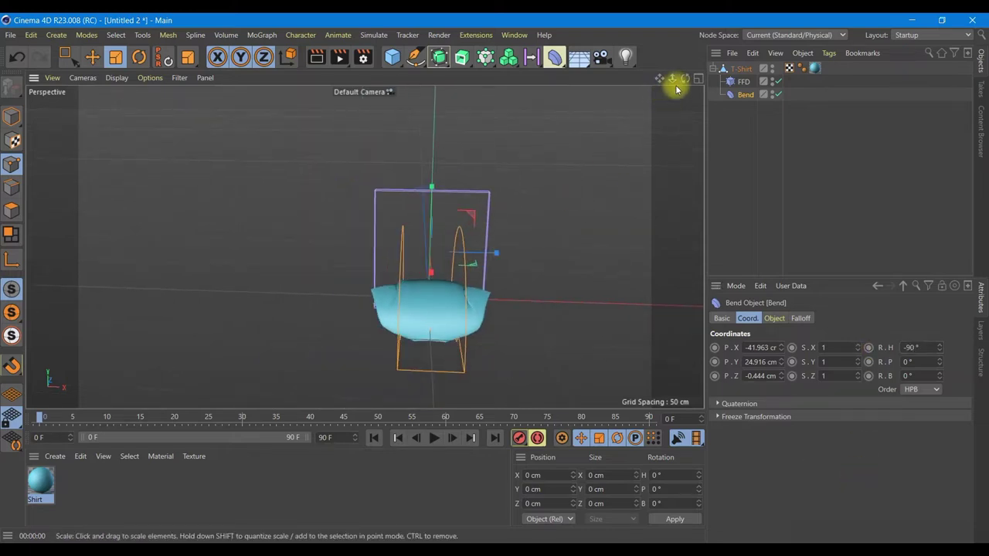
{"action": "mouse_move", "coordinate": [685, 78]}
{"action": "left_mouse_down"}
{"action": "mouse_move", "coordinate": [589, 268]}
{"action": "mouse_move", "coordinate": [546, 267]}
{"action": "left_mouse_up"}
Reduce the Bend's Y size to 6 cm
{"action": "left_click", "coordinate": [774, 318]}
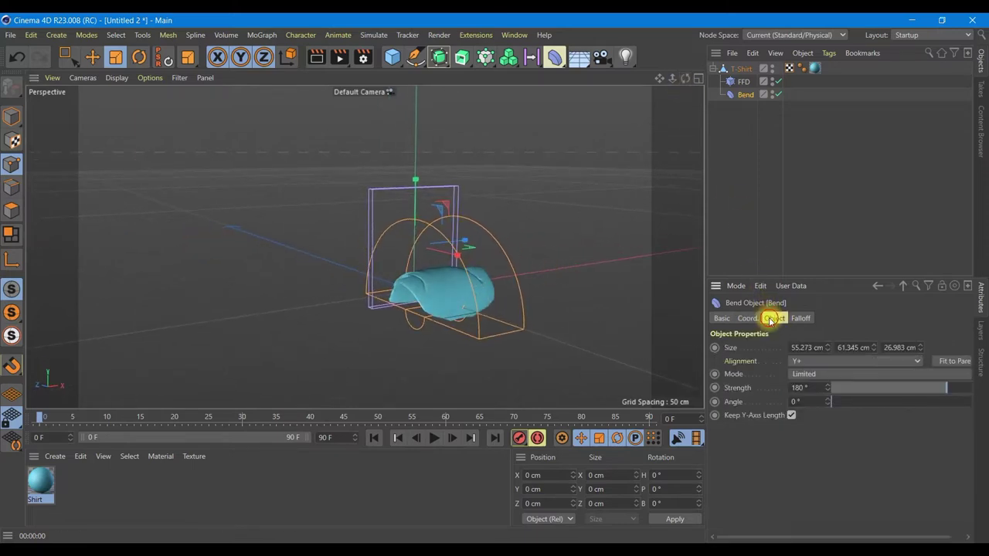
{"action": "left_click_drag", "start_coordinate": [873, 356], "coordinate": [873, 348]}
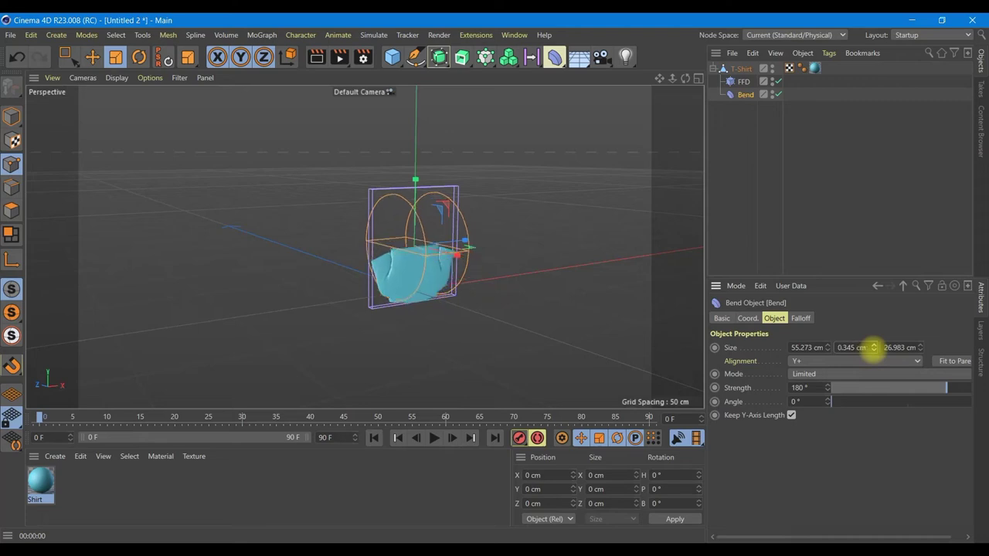
{"action": "left_click_drag", "start_coordinate": [872, 348], "coordinate": [875, 348]}
{"action": "scroll", "coordinate": [464, 287], "scroll_direction": "up", "scroll_amount": 3}
{"action": "scroll", "coordinate": [502, 296], "scroll_direction": "up", "scroll_amount": 3}
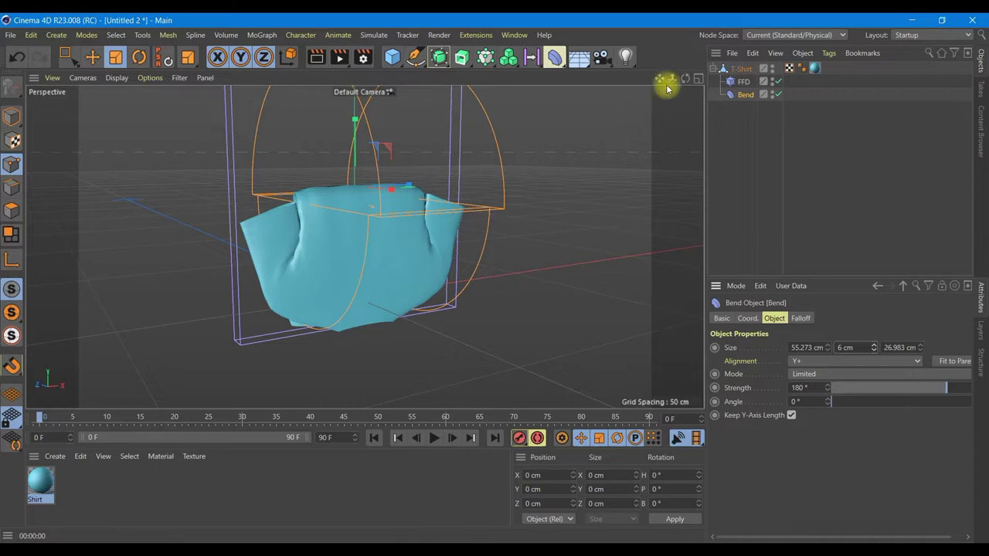
{"action": "mouse_move", "coordinate": [685, 82]}
{"action": "left_mouse_down"}
{"action": "mouse_move", "coordinate": [413, 278]}
{"action": "mouse_move", "coordinate": [451, 278]}
{"action": "left_mouse_up"}
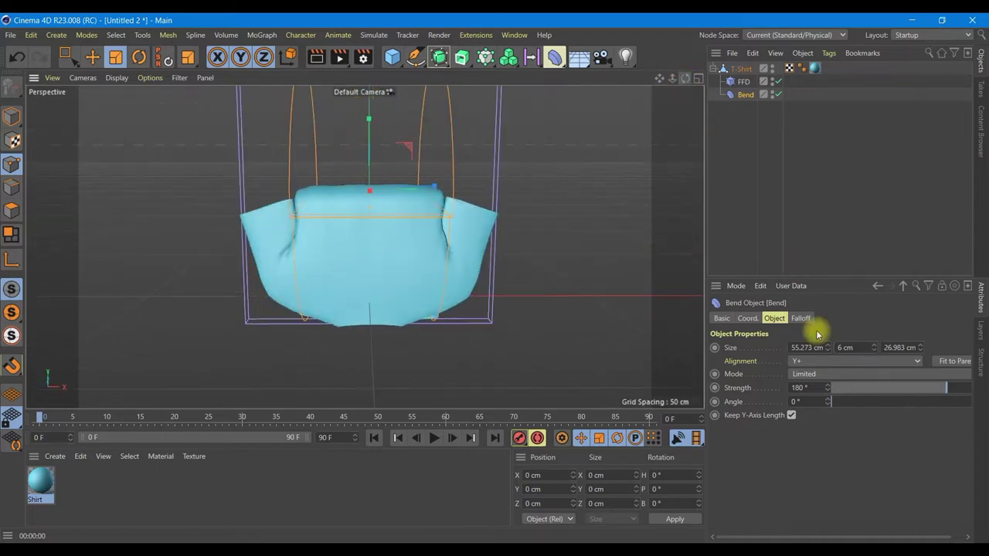
{"action": "left_click", "coordinate": [748, 318]}
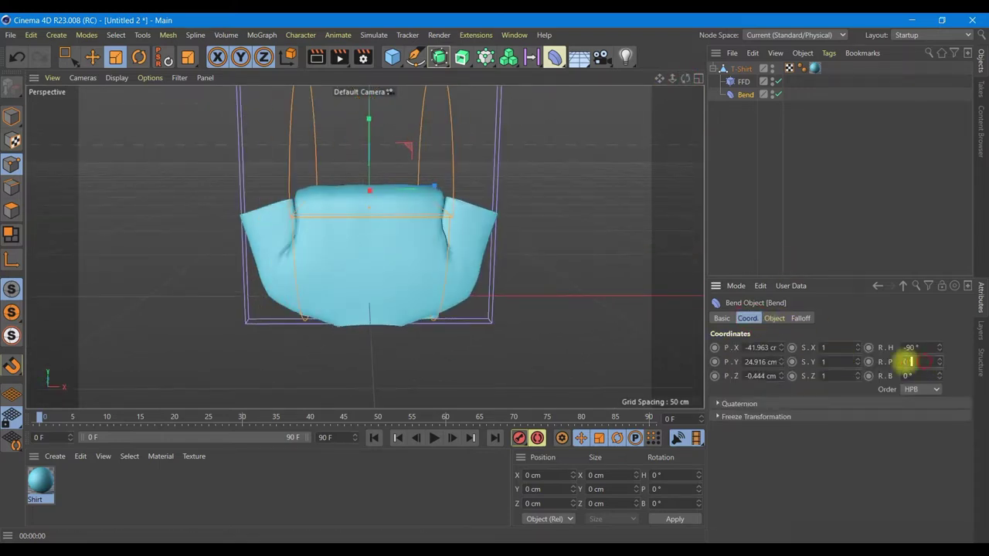
Move the Bend sideways so it sits against the left side of the shirt
{"action": "left_click_drag", "start_coordinate": [908, 361], "coordinate": [853, 362]}
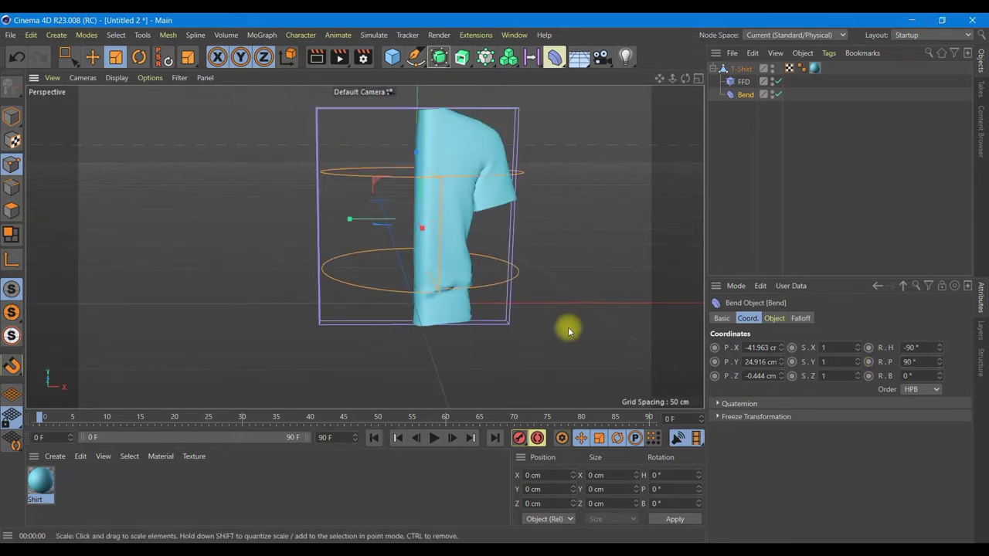
{"action": "left_click", "coordinate": [92, 57]}
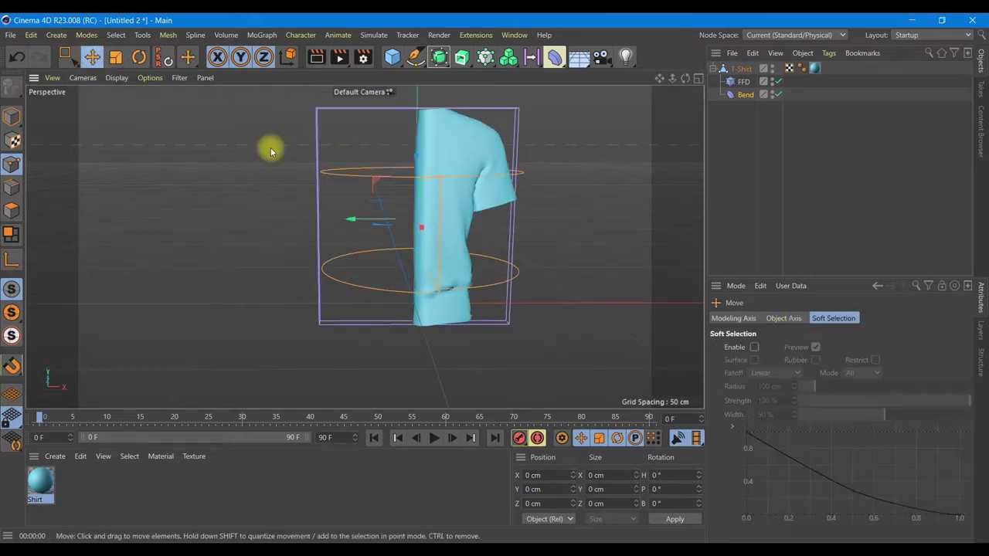
{"action": "left_click_drag", "start_coordinate": [362, 223], "coordinate": [282, 228]}
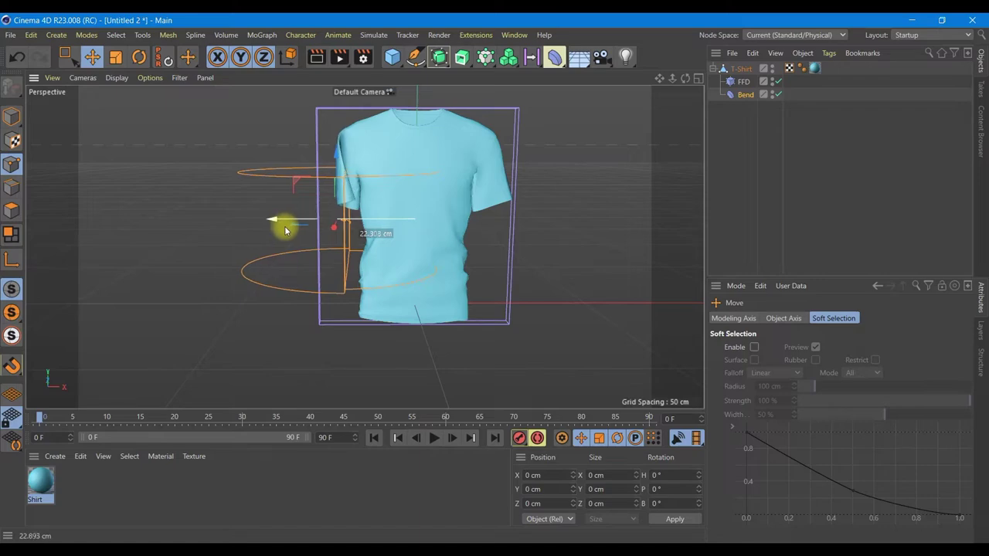
{"action": "left_click_drag", "start_coordinate": [282, 229], "coordinate": [279, 224]}
{"action": "scroll", "coordinate": [350, 251], "scroll_direction": "up", "scroll_amount": 3}
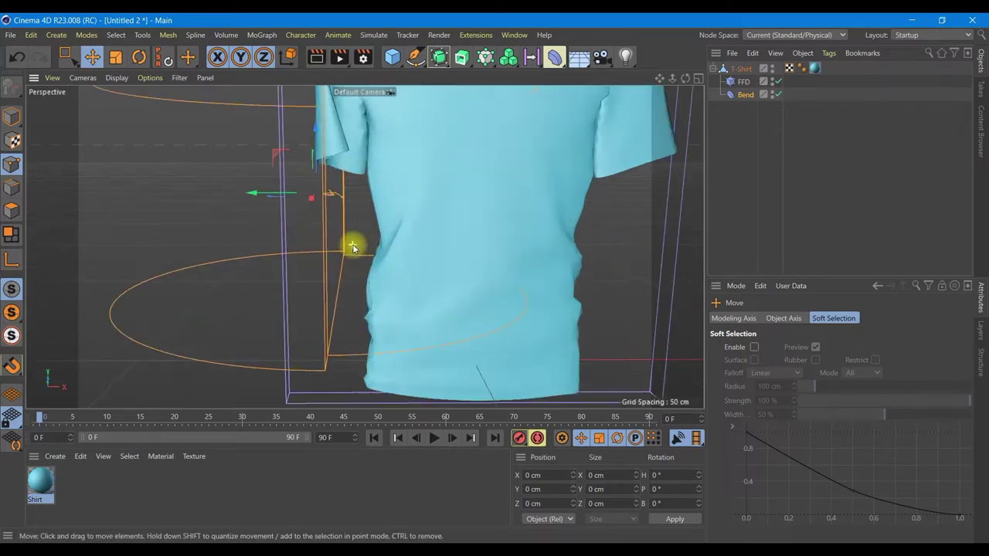
{"action": "mouse_move", "coordinate": [685, 78]}
{"action": "left_mouse_down"}
{"action": "mouse_move", "coordinate": [551, 292]}
{"action": "mouse_move", "coordinate": [532, 291]}
{"action": "left_mouse_up"}
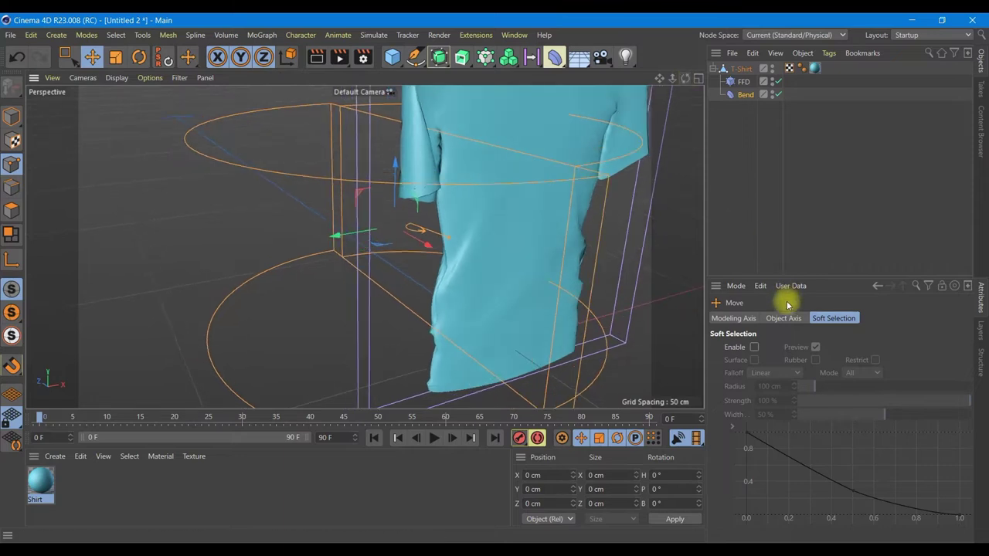
Fine-tune the Bend's position and thin its Y size to 4 cm, tightening the fold
{"action": "left_click", "coordinate": [742, 94]}
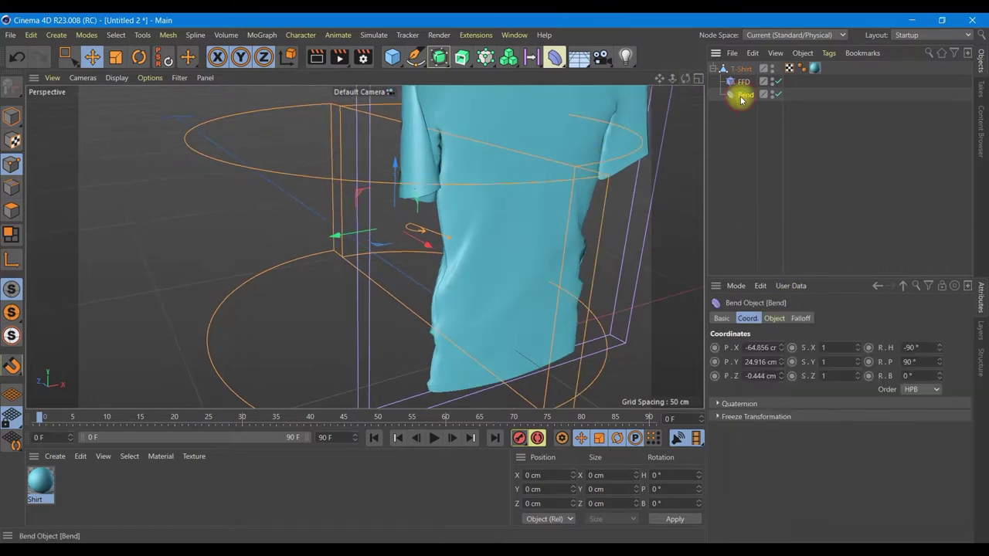
{"action": "left_click", "coordinate": [777, 318]}
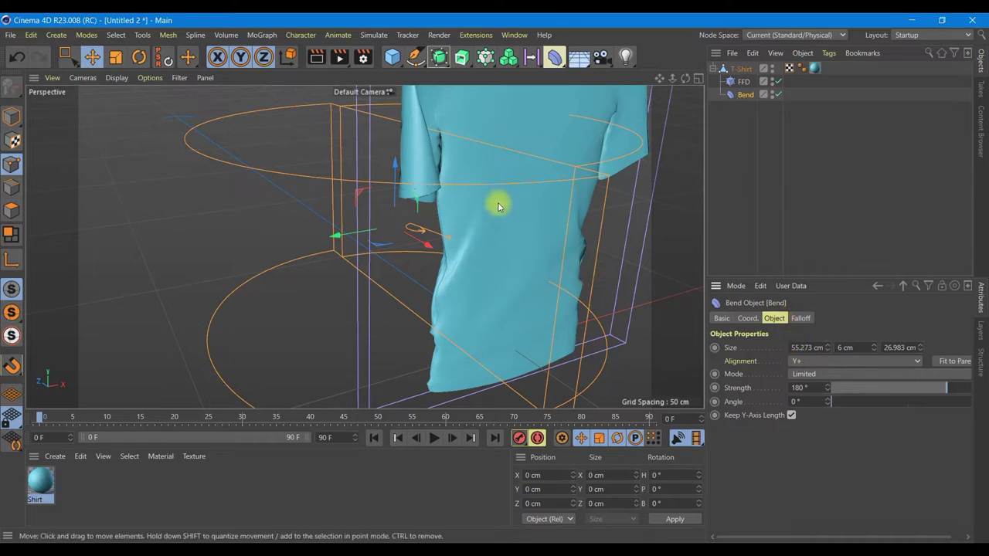
{"action": "left_click_drag", "start_coordinate": [383, 236], "coordinate": [345, 234]}
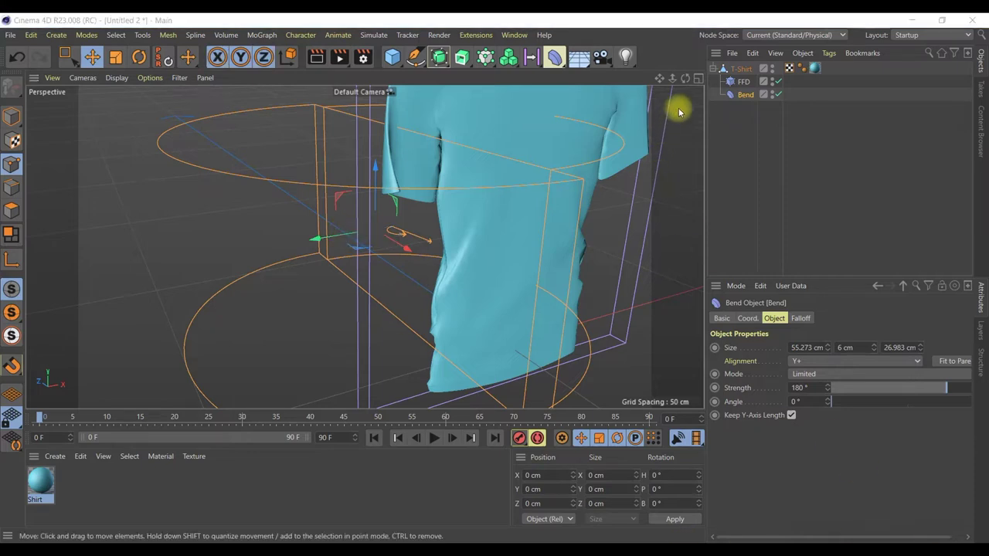
{"action": "mouse_move", "coordinate": [685, 78]}
{"action": "left_mouse_down"}
{"action": "mouse_move", "coordinate": [514, 268]}
{"action": "mouse_move", "coordinate": [499, 267]}
{"action": "left_mouse_up"}
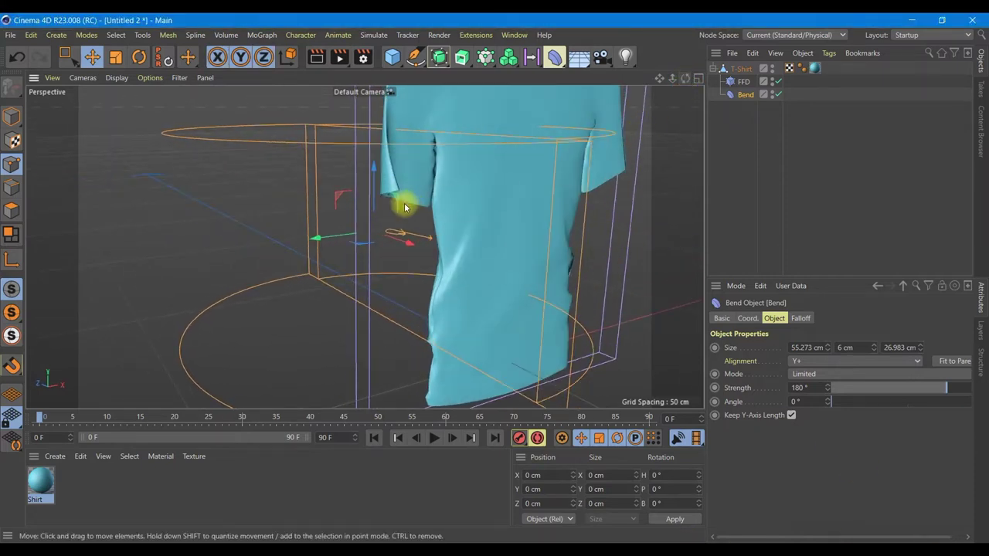
{"action": "mouse_move", "coordinate": [323, 242]}
{"action": "left_mouse_down"}
{"action": "mouse_move", "coordinate": [362, 232]}
{"action": "mouse_move", "coordinate": [372, 240]}
{"action": "left_mouse_up"}
{"action": "scroll", "coordinate": [474, 194], "scroll_direction": "down", "scroll_amount": 3}
{"action": "scroll", "coordinate": [475, 194], "scroll_direction": "down", "scroll_amount": 2}
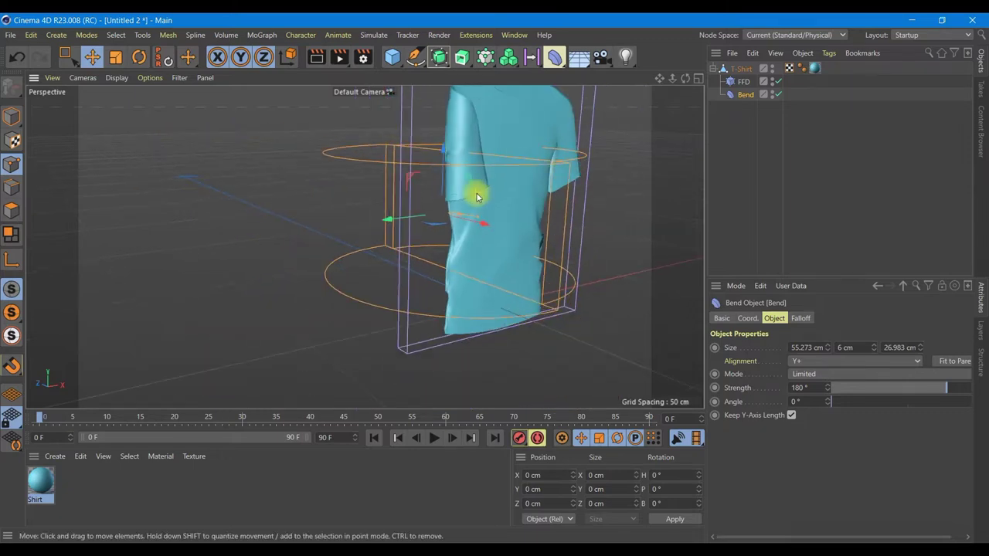
{"action": "scroll", "coordinate": [474, 194], "scroll_direction": "down", "scroll_amount": 2}
{"action": "mouse_move", "coordinate": [676, 89]}
{"action": "left_mouse_down", "text": "alt"}
{"action": "mouse_move", "coordinate": [486, 280]}
{"action": "mouse_move", "coordinate": [412, 276]}
{"action": "mouse_move", "coordinate": [439, 273]}
{"action": "left_mouse_up", "text": "alt"}
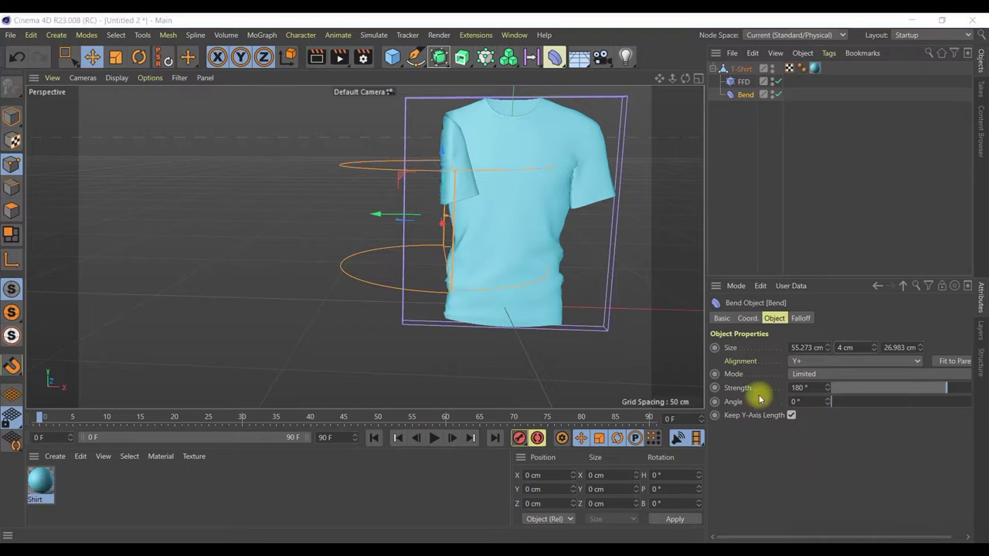
{"action": "left_click_drag", "start_coordinate": [656, 82], "coordinate": [420, 299]}
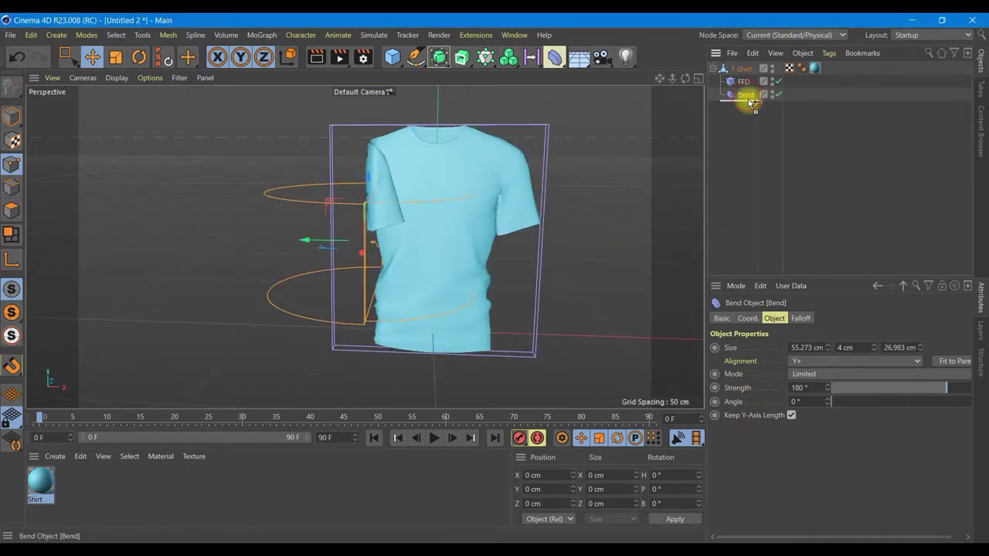
Duplicate Bend as Bend.1, rotate it H -270°, P 270°, B 180°, and move it to X −23.549 cm
{"action": "left_click_drag", "start_coordinate": [750, 101], "coordinate": [750, 103], "text": "ctrl"}
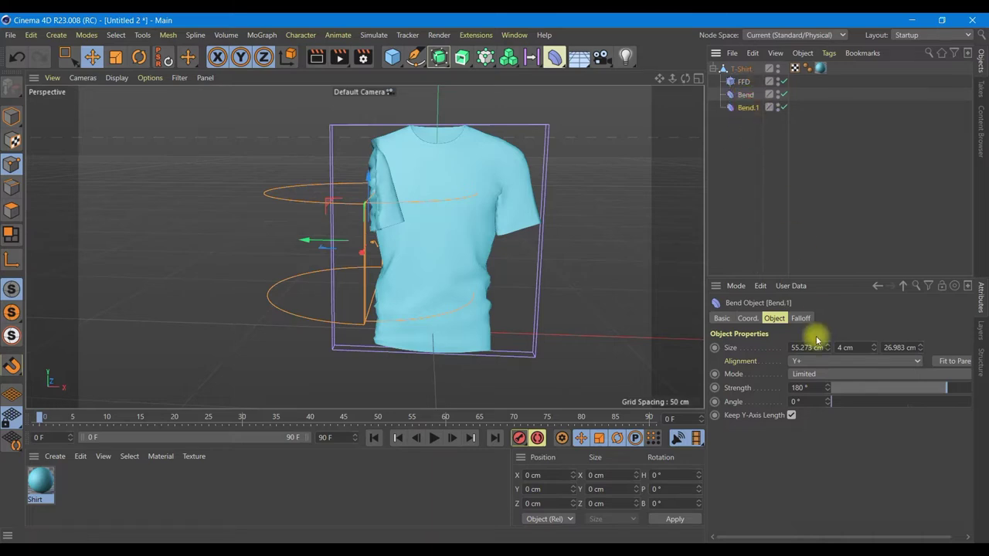
{"action": "left_click", "coordinate": [748, 319]}
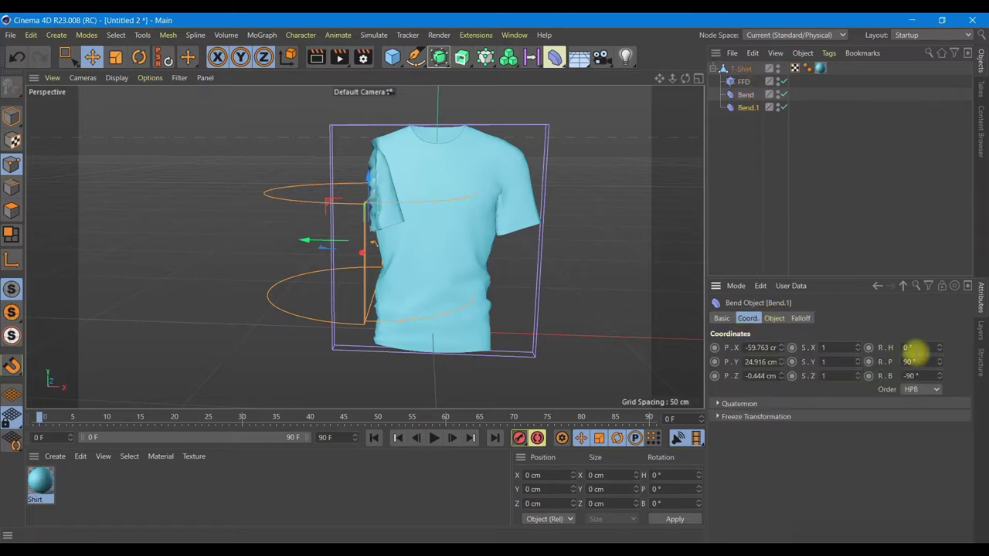
{"action": "left_click", "coordinate": [910, 349]}
{"action": "type", "text": "-270"}
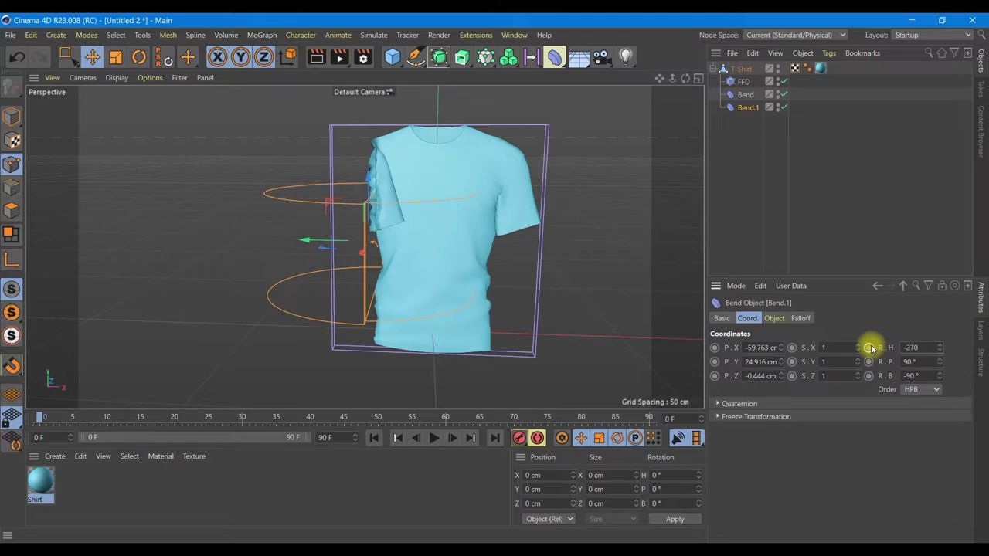
{"action": "left_click", "coordinate": [915, 363]}
{"action": "type", "text": "270"}
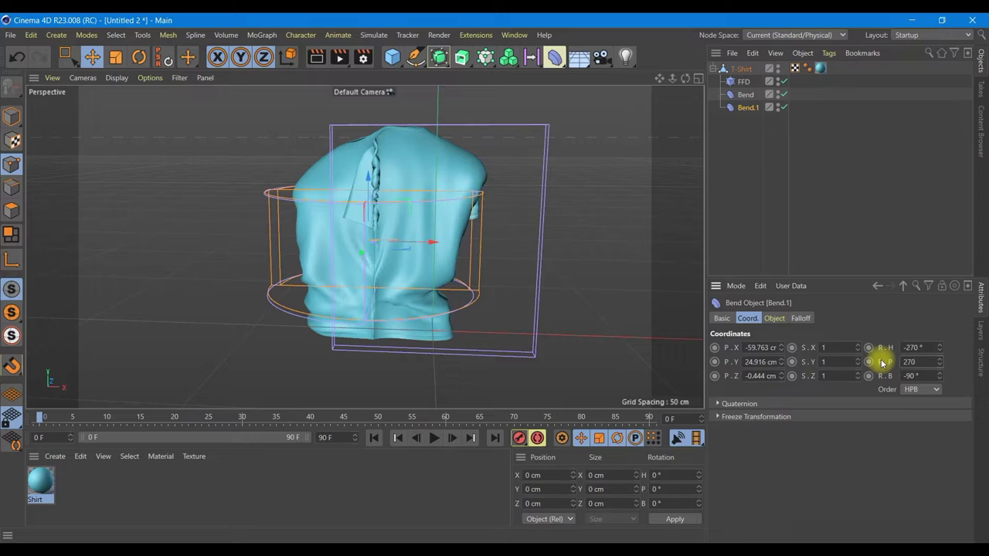
{"action": "left_click", "coordinate": [917, 376]}
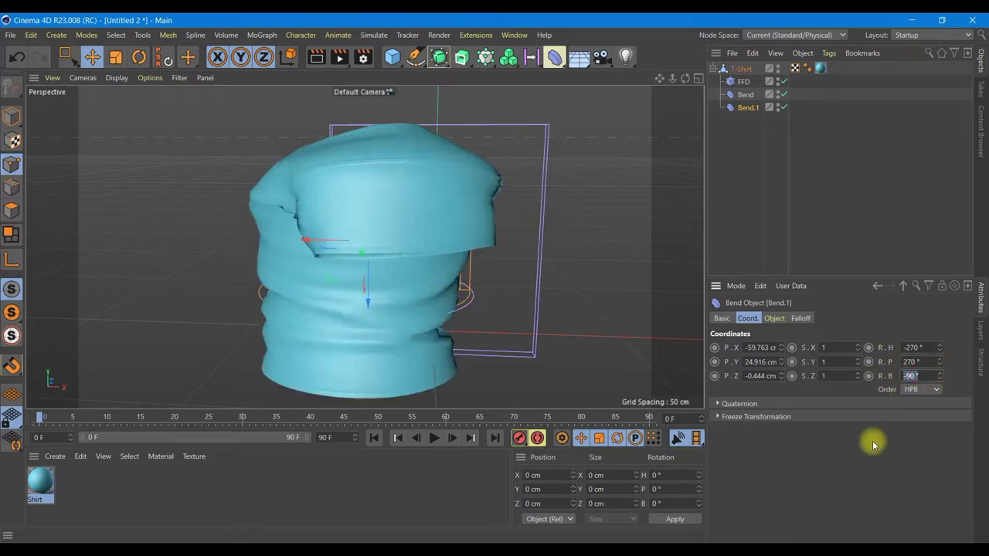
{"action": "type", "text": "180"}
{"action": "key", "text": "Return"}
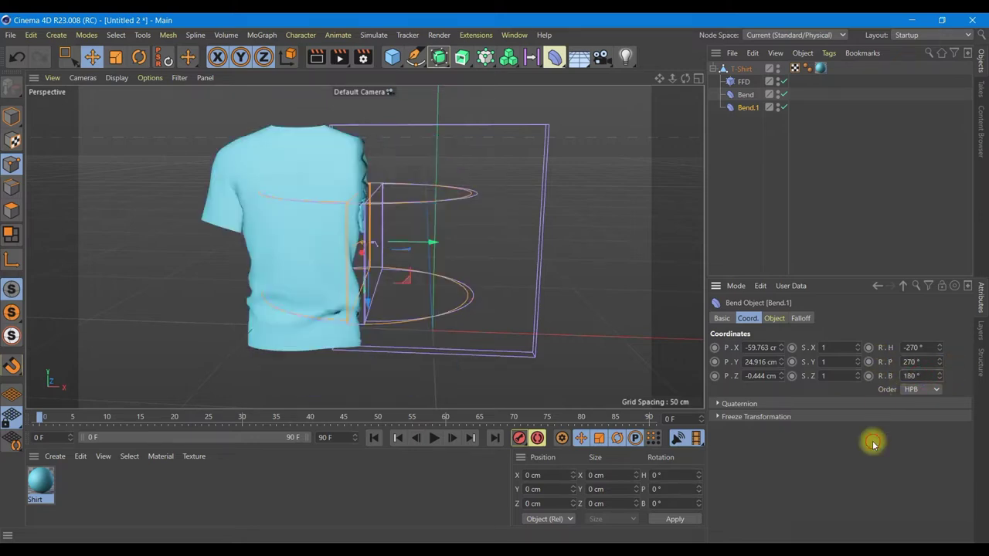
{"action": "mouse_move", "coordinate": [425, 245]}
{"action": "left_mouse_down"}
{"action": "mouse_move", "coordinate": [574, 243]}
{"action": "mouse_move", "coordinate": [564, 245]}
{"action": "left_mouse_up"}
Set Bend's Y size to 8 cm and nudge it slightly left
{"action": "left_click", "coordinate": [774, 318]}
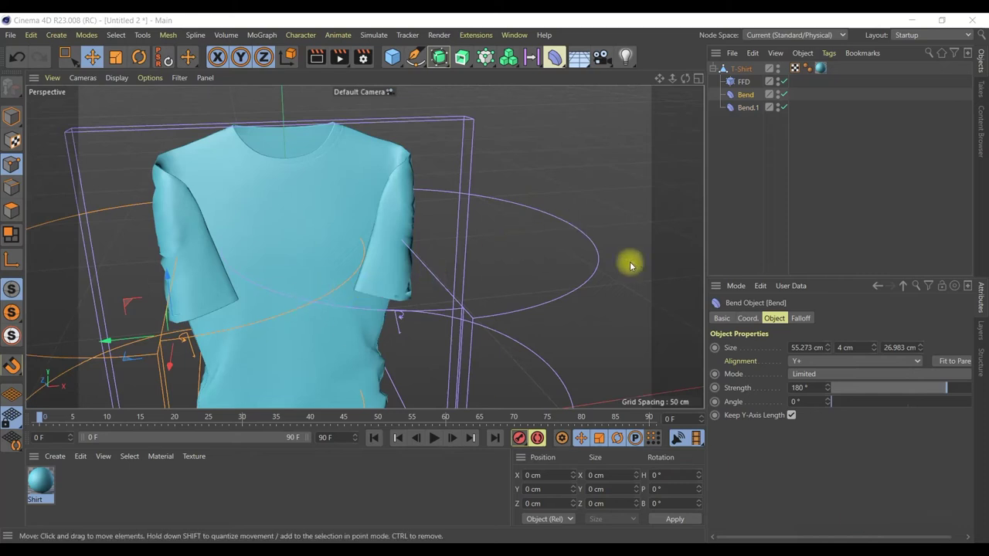
{"action": "left_click", "coordinate": [847, 348]}
{"action": "type", "text": "2"}
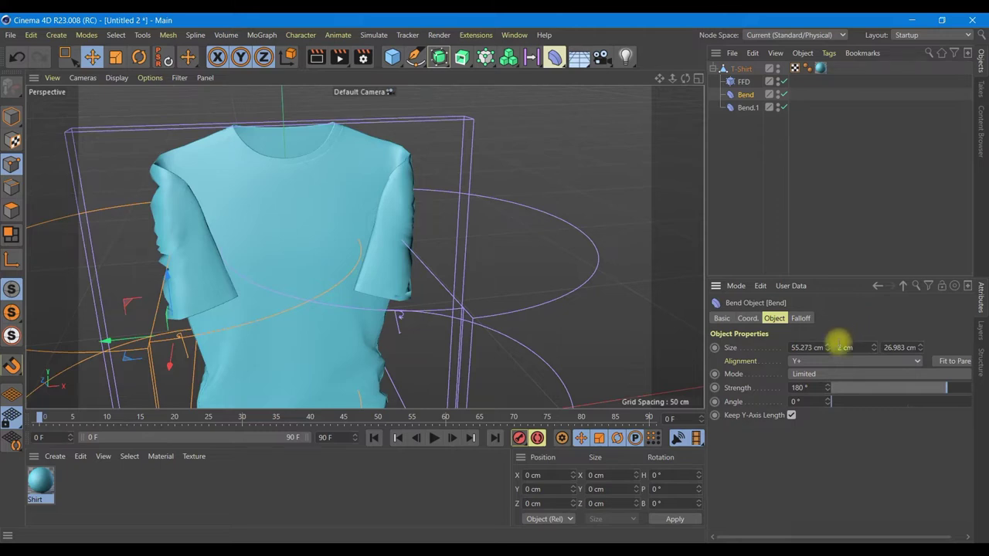
{"action": "left_click_drag", "start_coordinate": [876, 350], "coordinate": [875, 350]}
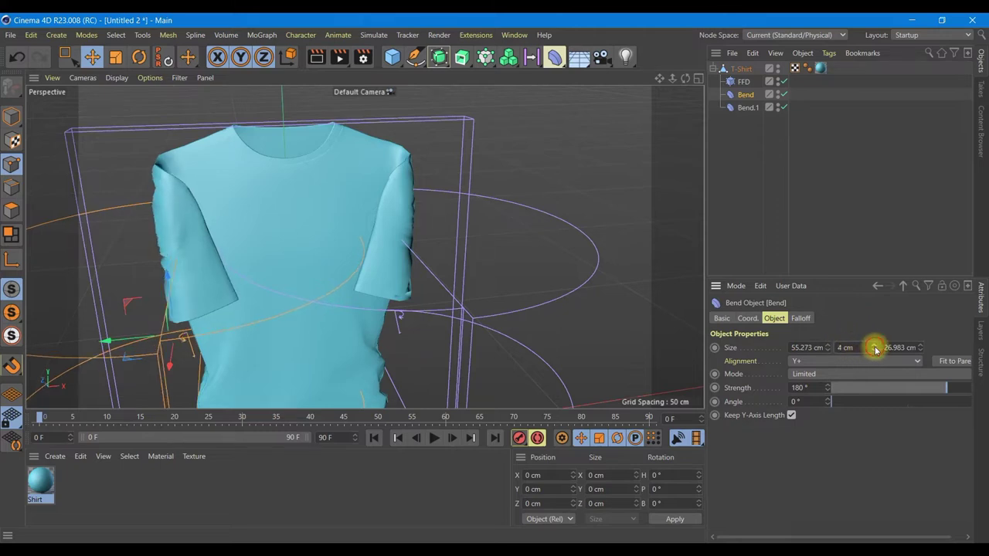
{"action": "left_click", "coordinate": [874, 347]}
{"action": "left_click", "coordinate": [874, 348]}
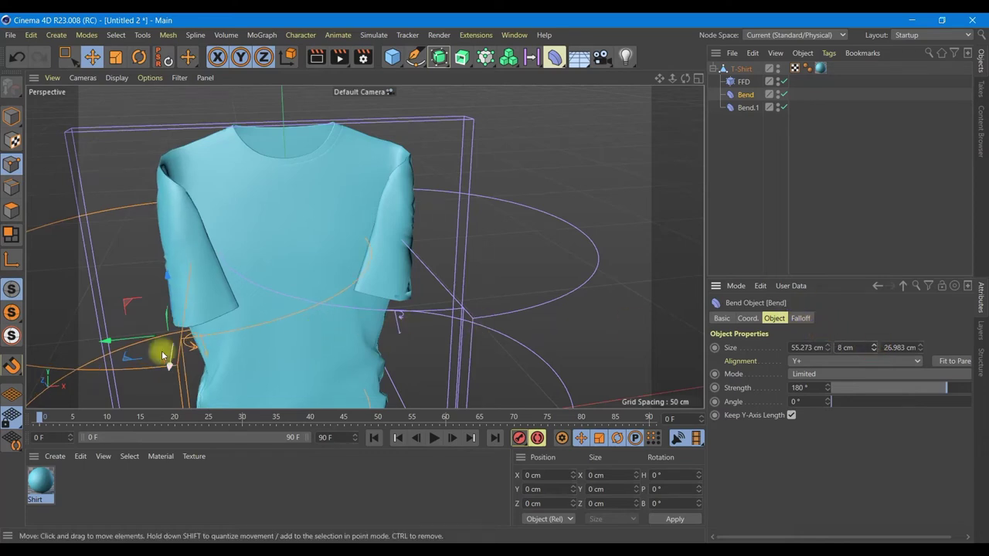
{"action": "mouse_move", "coordinate": [119, 343]}
{"action": "left_mouse_down"}
{"action": "mouse_move", "coordinate": [109, 342]}
{"action": "mouse_move", "coordinate": [135, 345]}
{"action": "left_mouse_up"}
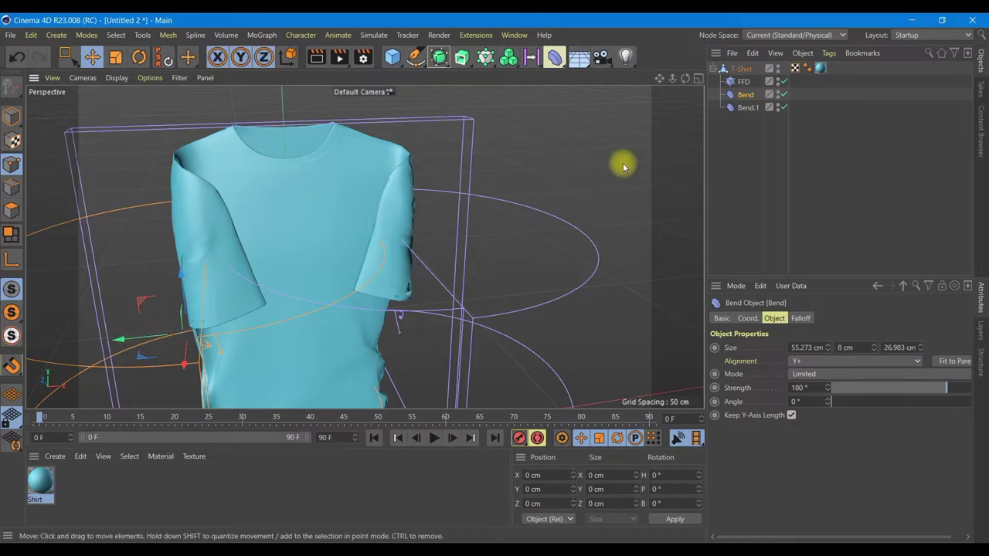
Nudge Bend.1 into place and set its Y size to 8 cm, folding both sleeves inward
{"action": "left_click", "coordinate": [745, 108]}
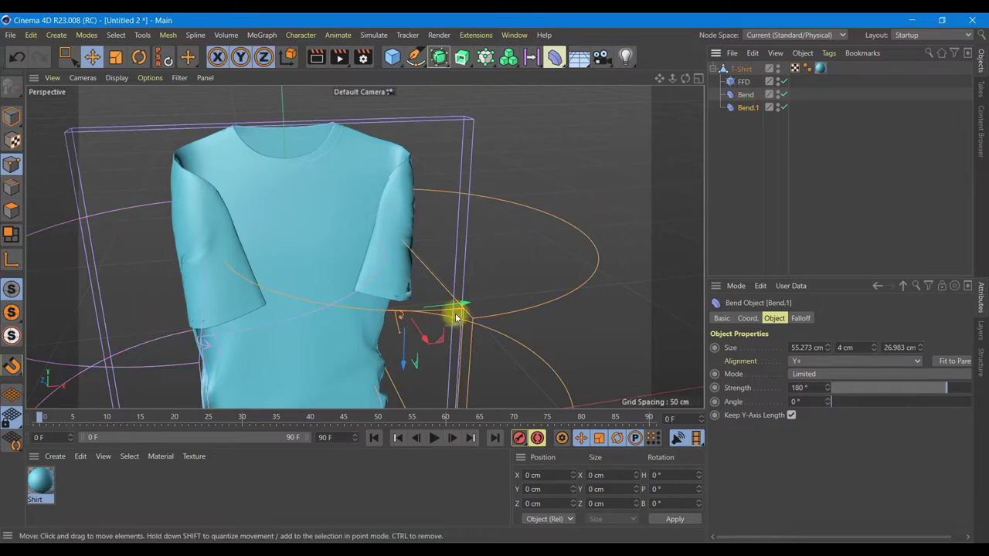
{"action": "left_click_drag", "start_coordinate": [455, 303], "coordinate": [441, 303]}
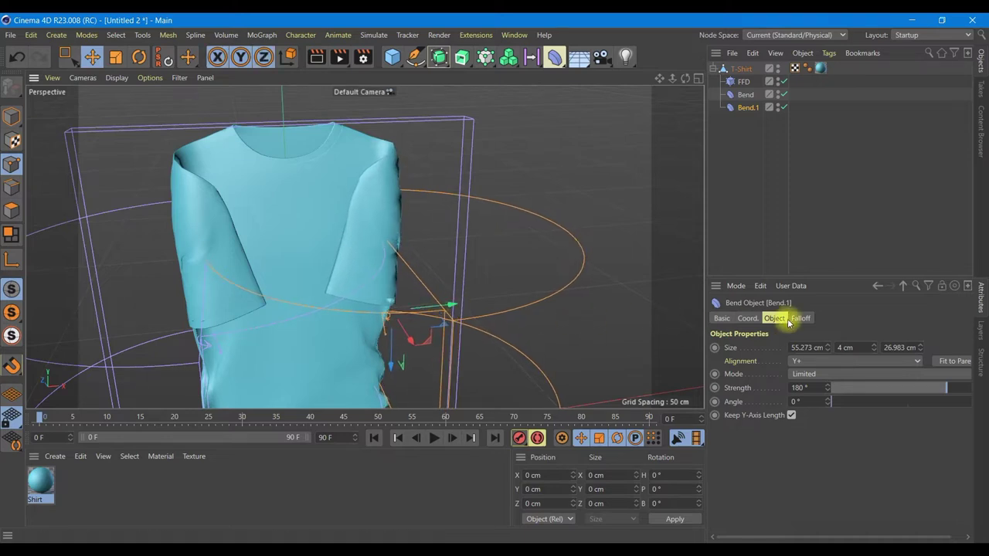
{"action": "left_click", "coordinate": [853, 347]}
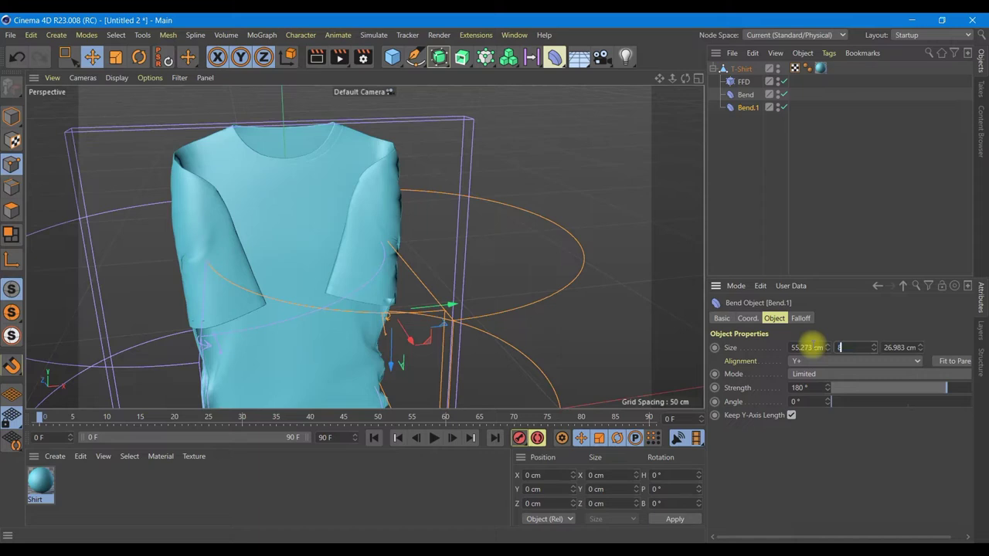
{"action": "key", "text": "Return"}
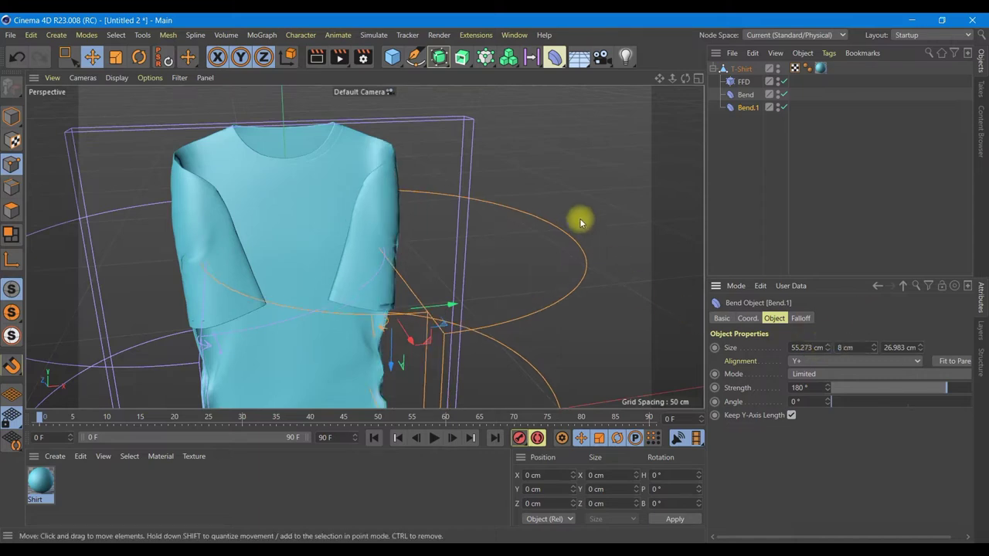
{"action": "scroll", "coordinate": [577, 218], "scroll_direction": "down", "scroll_amount": 2}
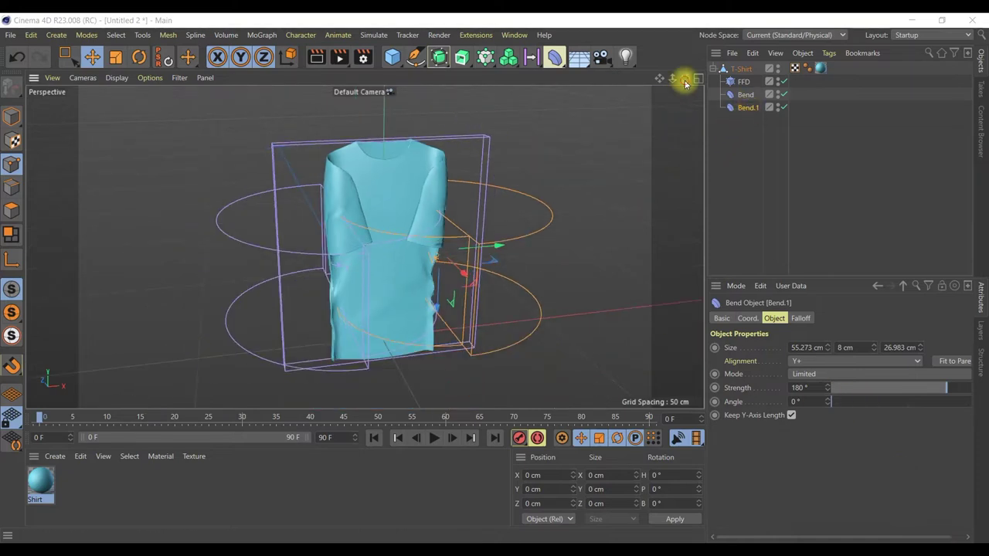
{"action": "left_click_drag", "start_coordinate": [685, 78], "coordinate": [470, 272]}
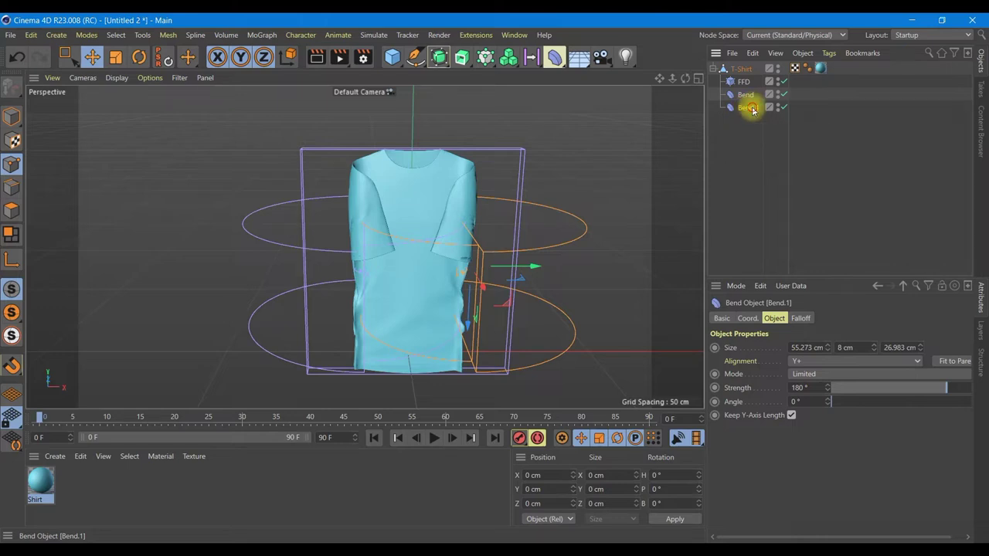
Duplicate Bend.1 as Bend.2 and rotate it H -450°, P 180°, B 0° to fold the shirt into a block
{"action": "left_click_drag", "start_coordinate": [753, 113], "coordinate": [751, 115], "text": "ctrl"}
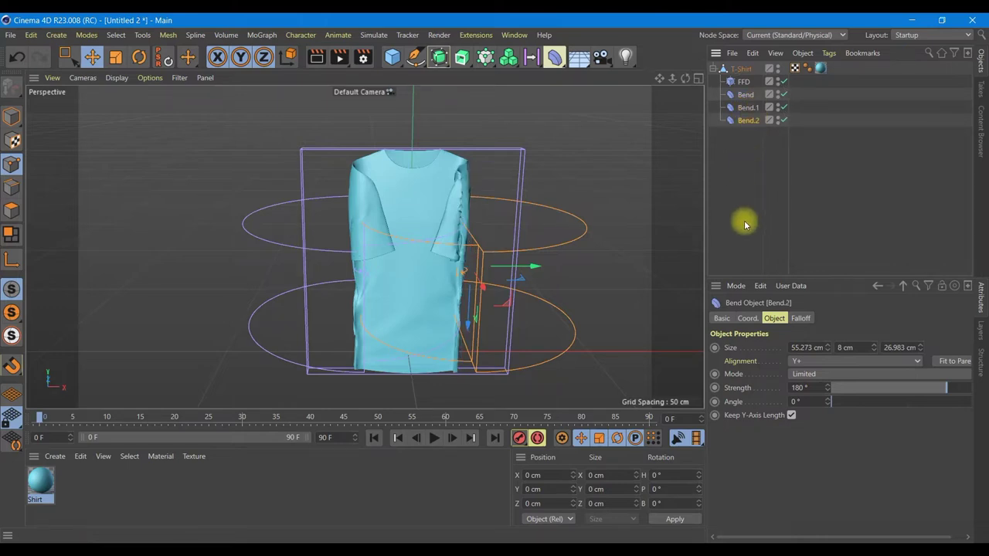
{"action": "left_click", "coordinate": [747, 318]}
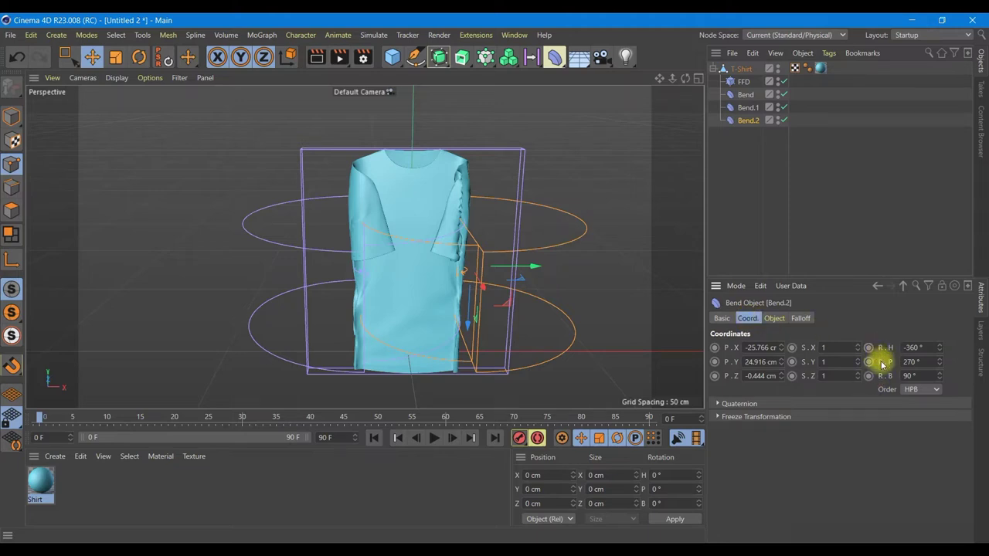
{"action": "left_click", "coordinate": [907, 348]}
{"action": "key", "text": "BackSpace"}
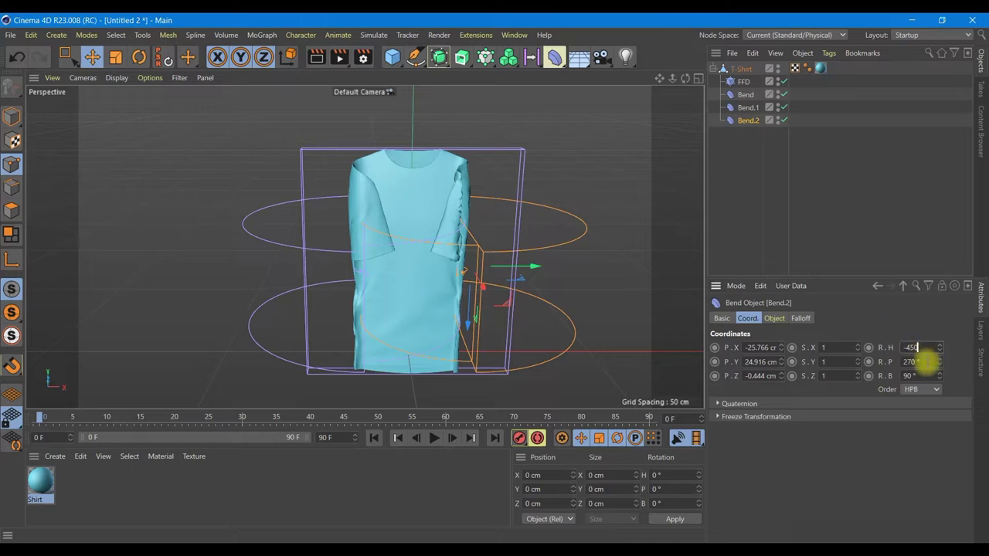
{"action": "key", "text": "Tab"}
{"action": "type", "text": "18"}
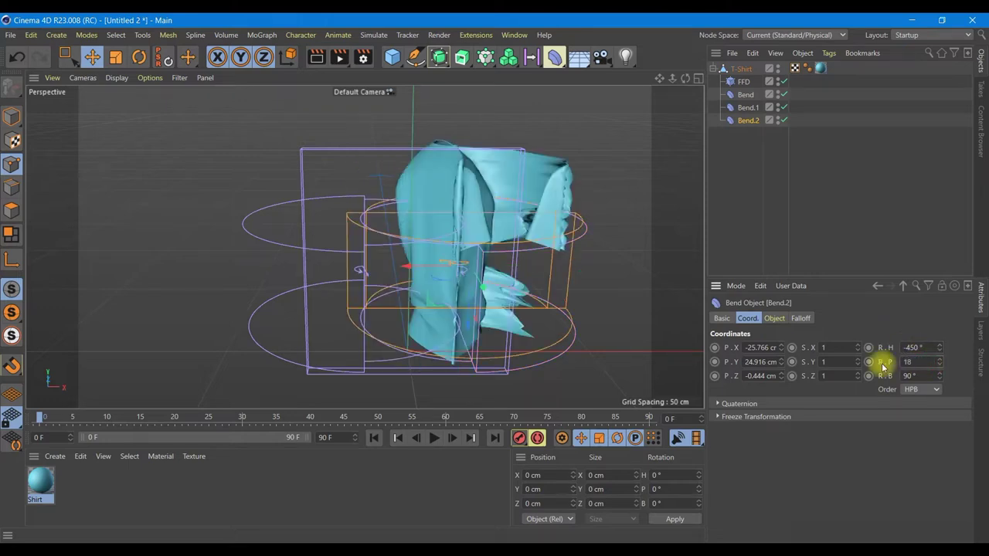
{"action": "type", "text": "0"}
{"action": "key", "text": "Tab"}
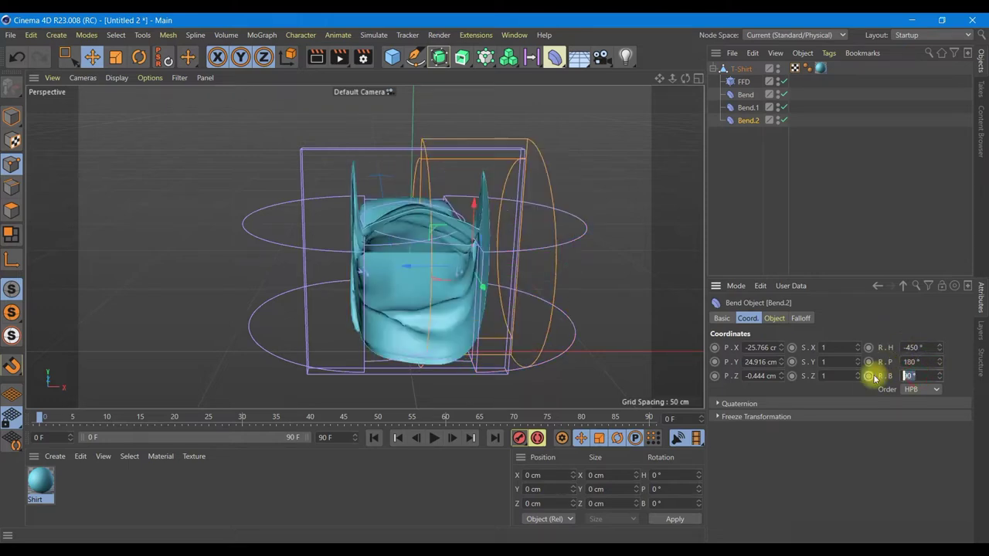
{"action": "type", "text": "0"}
{"action": "key", "text": "Return"}
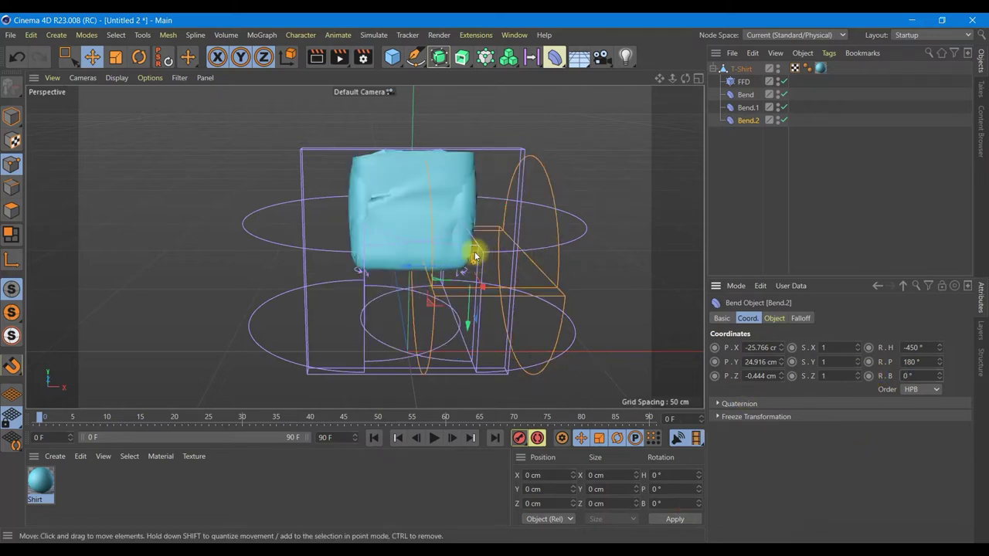
Set Bend.2's Y size to 10 cm and raise it slightly on the shirt
{"action": "mouse_move", "coordinate": [468, 309]}
{"action": "left_mouse_down"}
{"action": "mouse_move", "coordinate": [473, 372]}
{"action": "mouse_move", "coordinate": [475, 313]}
{"action": "left_mouse_up"}
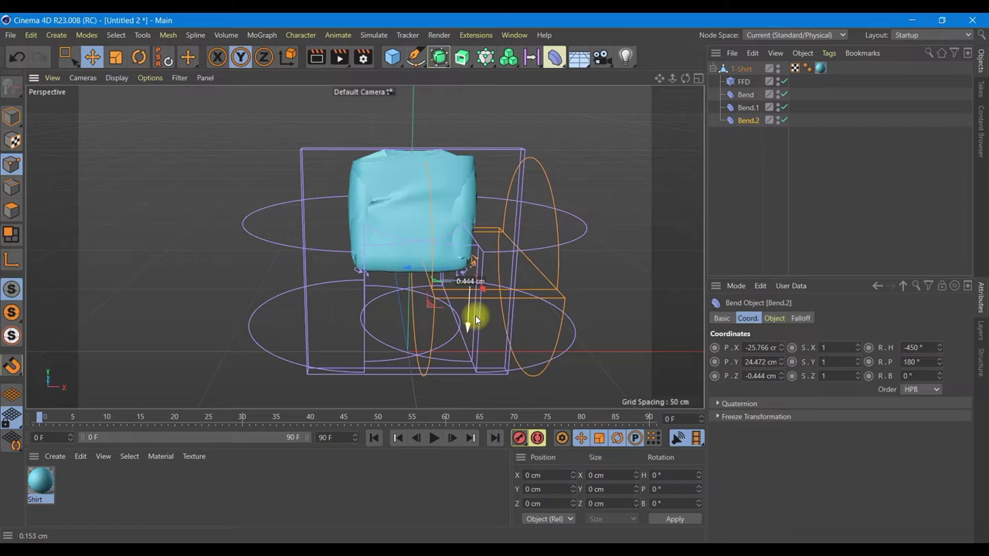
{"action": "mouse_move", "coordinate": [685, 78]}
{"action": "left_mouse_down"}
{"action": "mouse_move", "coordinate": [519, 288]}
{"action": "mouse_move", "coordinate": [607, 276]}
{"action": "left_mouse_up"}
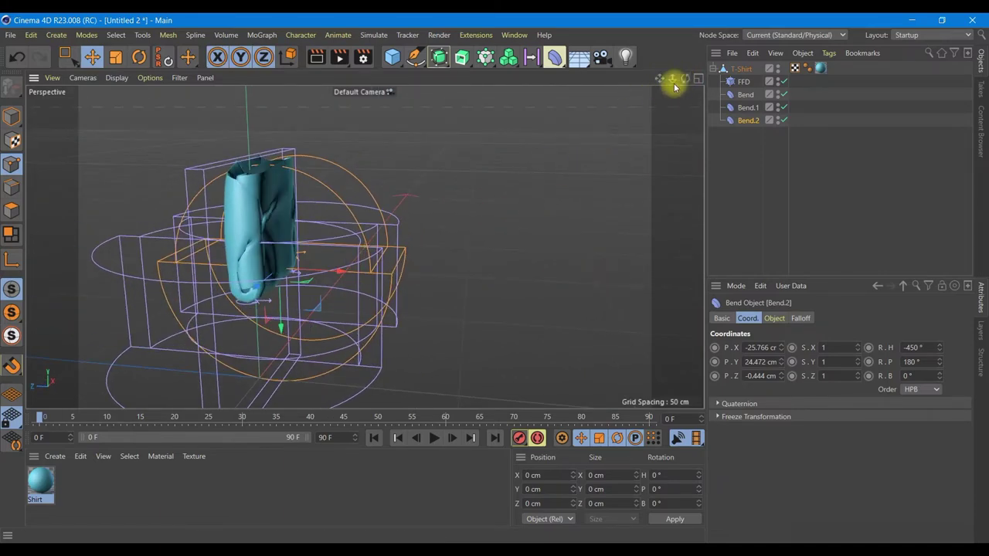
{"action": "left_click_drag", "start_coordinate": [486, 280], "coordinate": [392, 274], "text": "alt"}
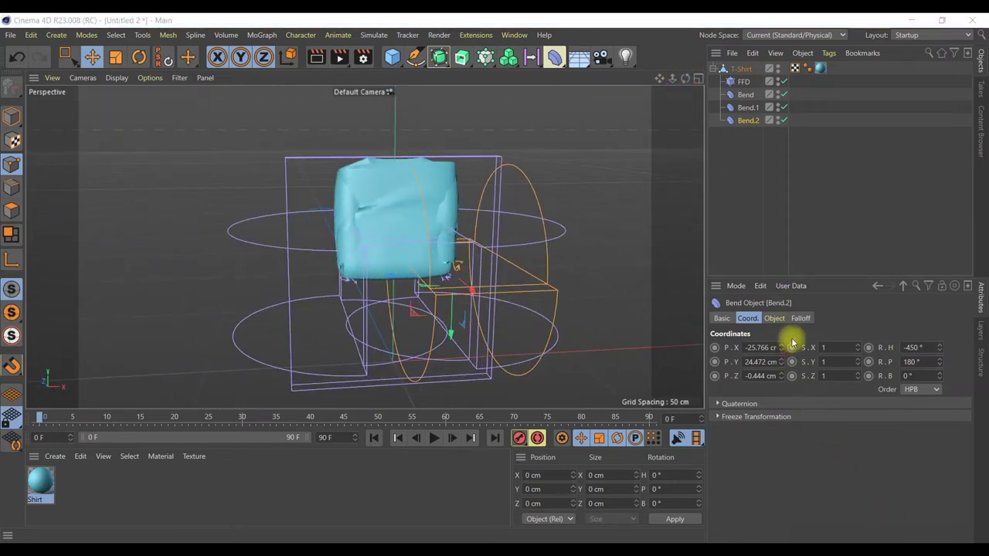
{"action": "left_click", "coordinate": [774, 318]}
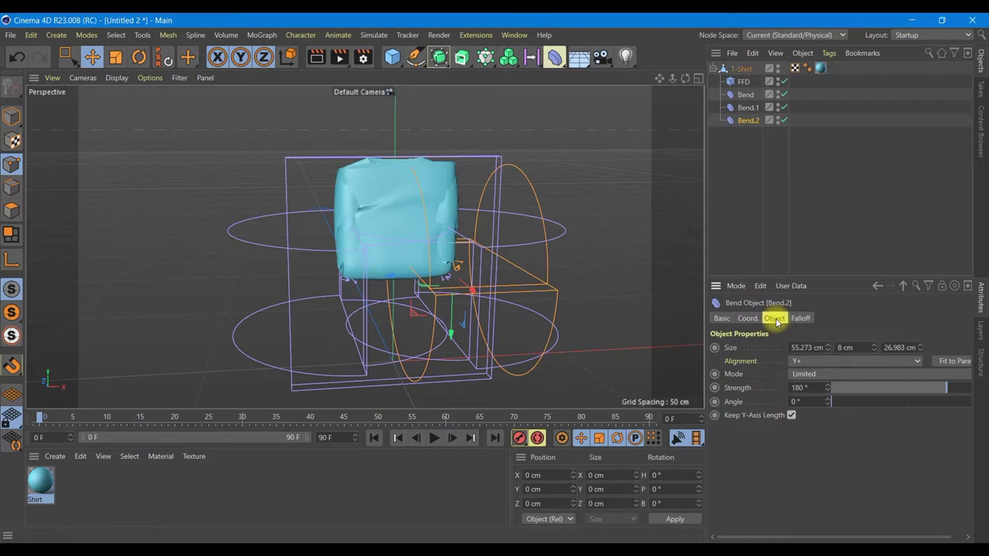
{"action": "left_click", "coordinate": [874, 346]}
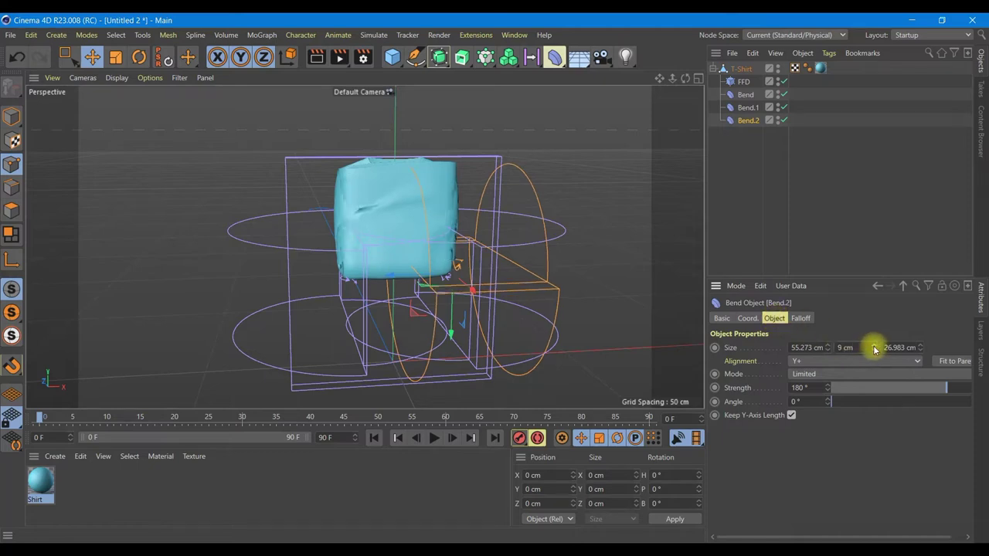
{"action": "left_click", "coordinate": [875, 346]}
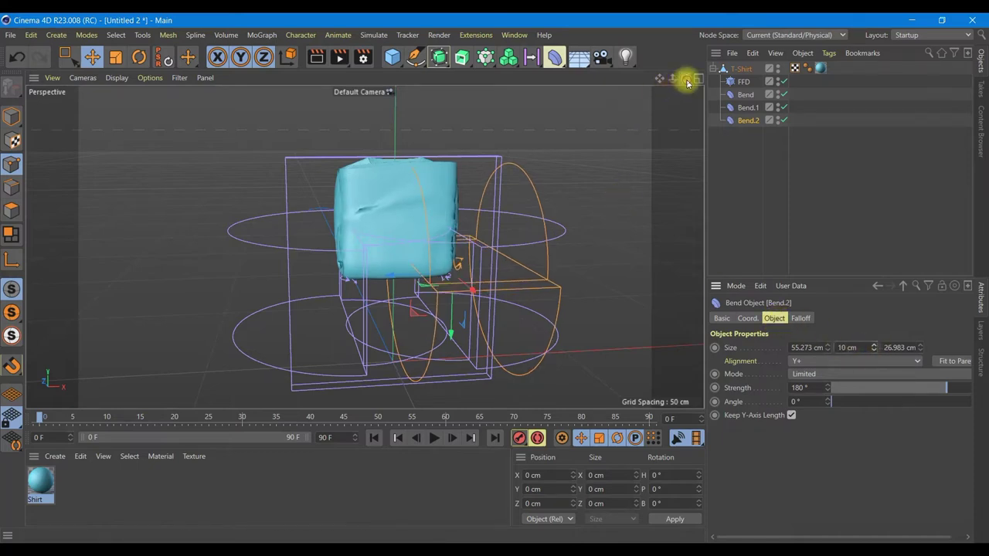
{"action": "mouse_move", "coordinate": [686, 79]}
{"action": "left_mouse_down"}
{"action": "mouse_move", "coordinate": [569, 309]}
{"action": "mouse_move", "coordinate": [673, 89]}
{"action": "left_mouse_up"}
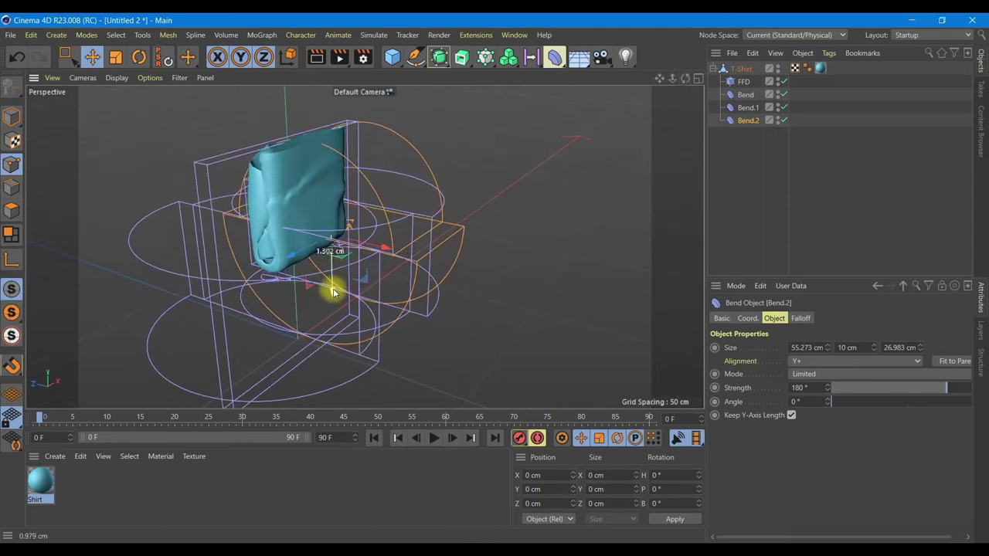
{"action": "left_click_drag", "start_coordinate": [333, 296], "coordinate": [332, 291]}
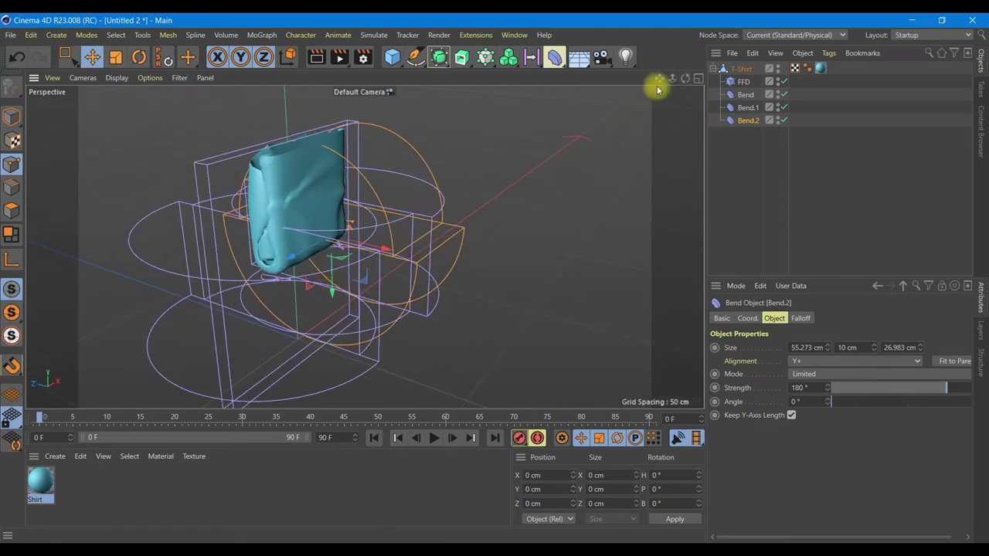
Render a preview of the shirt folded into a block
{"action": "mouse_move", "coordinate": [686, 83]}
{"action": "left_mouse_down"}
{"action": "mouse_move", "coordinate": [292, 266]}
{"action": "mouse_move", "coordinate": [363, 124]}
{"action": "left_mouse_up"}
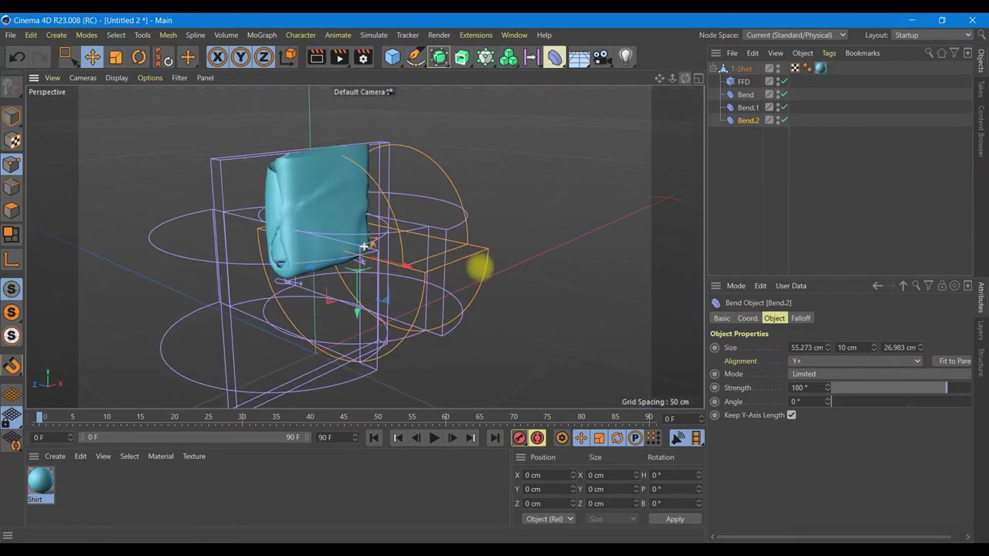
{"action": "left_click", "coordinate": [320, 60]}
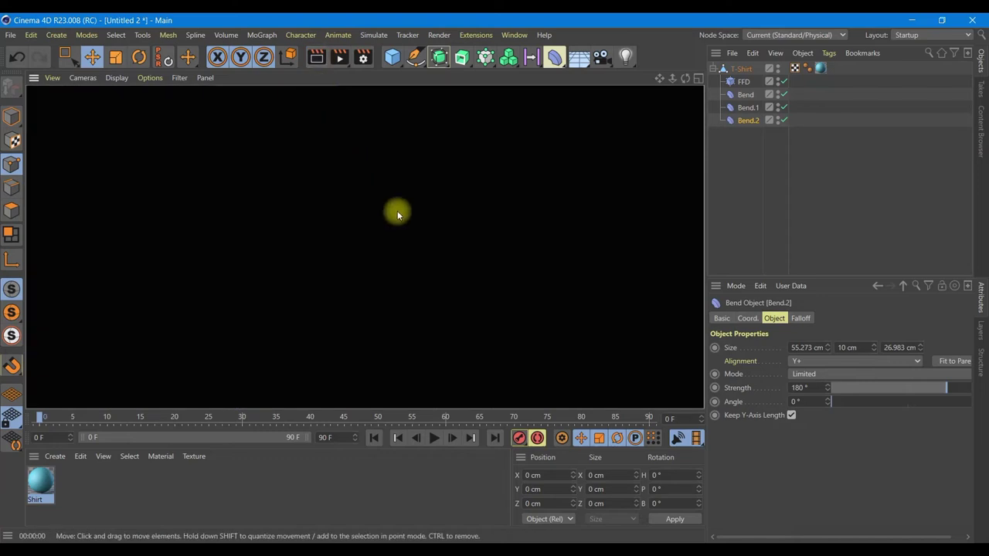
{"action": "left_click", "coordinate": [3, 120]}
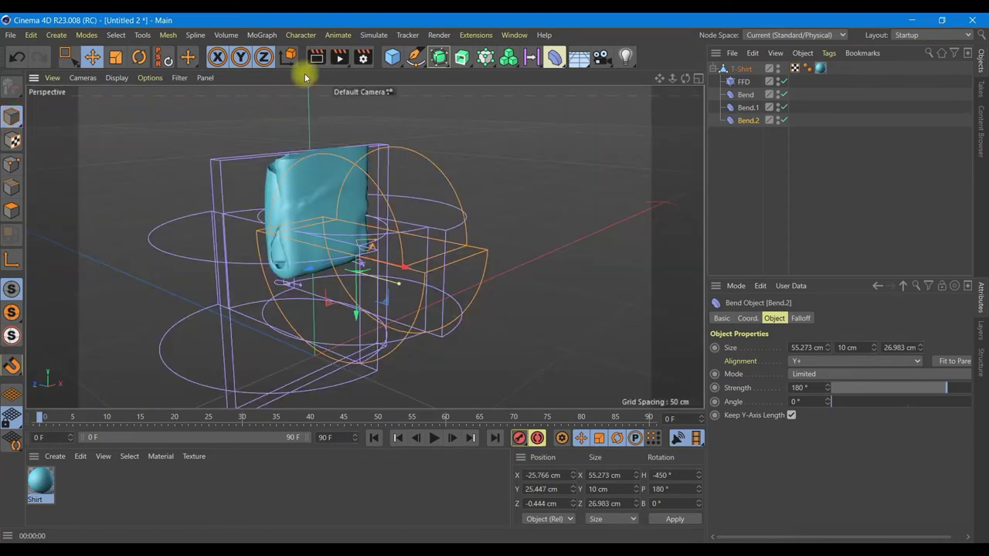
{"action": "left_click", "coordinate": [315, 62]}
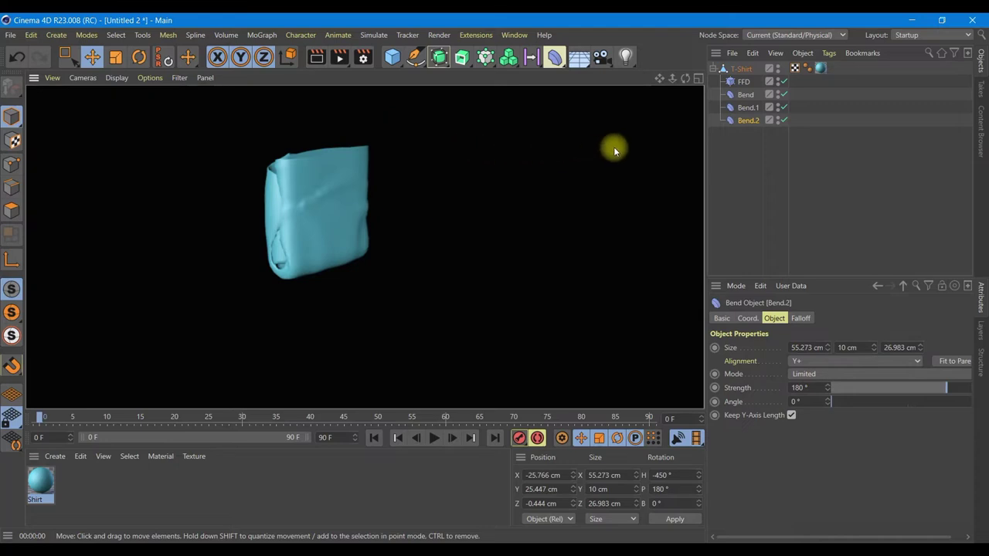
{"action": "left_click", "coordinate": [438, 58]}
Add a Subdivision Surface, nest the T-Shirt inside it, and render to check the smoothing
{"action": "left_click", "coordinate": [456, 74]}
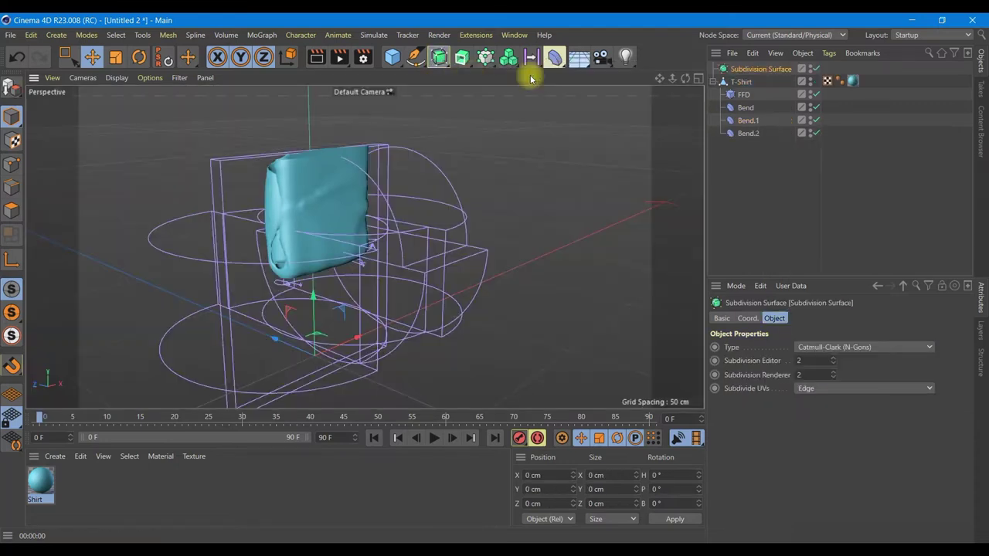
{"action": "left_click_drag", "start_coordinate": [740, 78], "coordinate": [735, 69]}
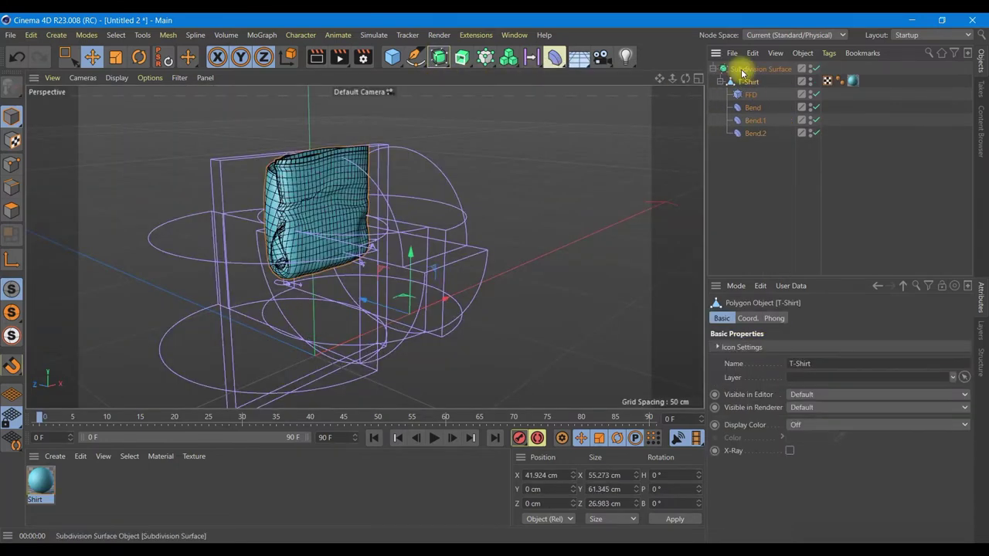
{"action": "left_click", "coordinate": [315, 58]}
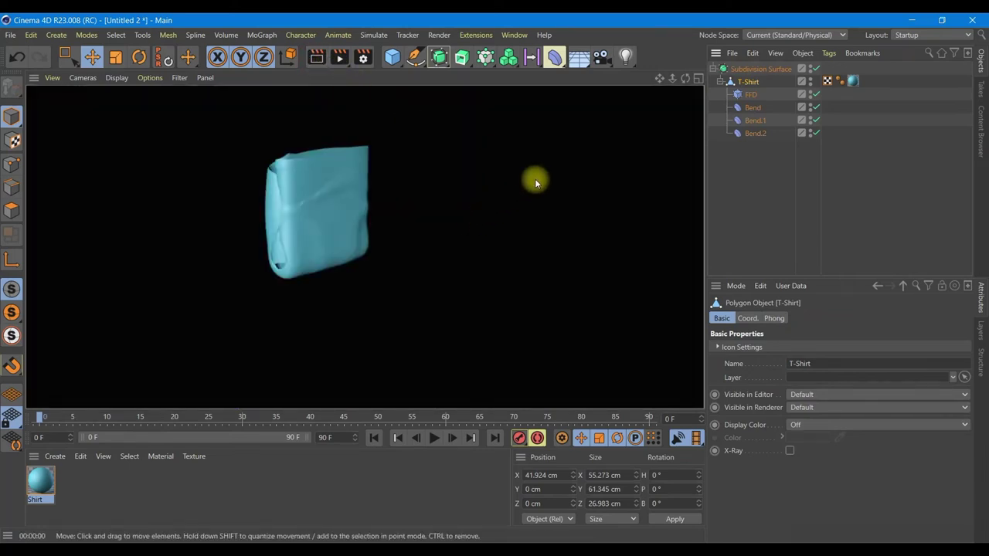
{"action": "mouse_move", "coordinate": [685, 78]}
{"action": "left_mouse_down"}
{"action": "mouse_move", "coordinate": [470, 286]}
{"action": "mouse_move", "coordinate": [422, 283]}
{"action": "mouse_move", "coordinate": [694, 85]}
{"action": "left_mouse_up"}
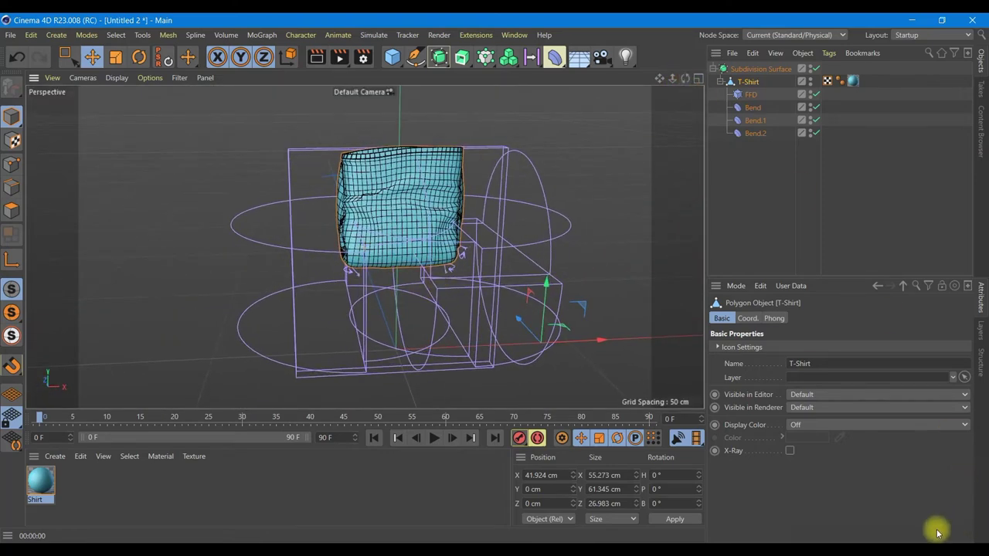
Duplicate Bend.2 as Bend.3, raise it on Y, set Size Y to 15 cm, and preview the render
{"action": "left_click", "coordinate": [755, 133]}
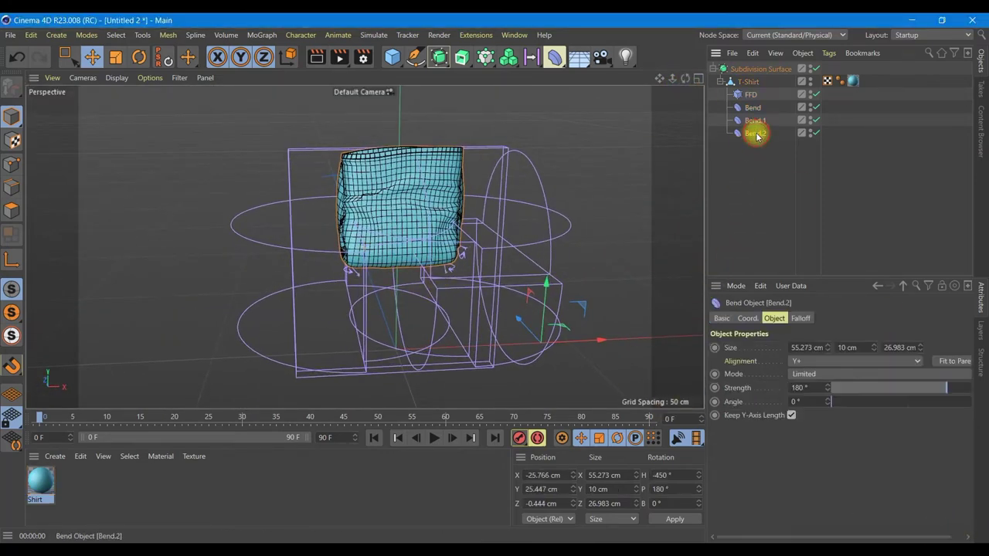
{"action": "left_click_drag", "start_coordinate": [755, 139], "coordinate": [755, 141], "text": "ctrl"}
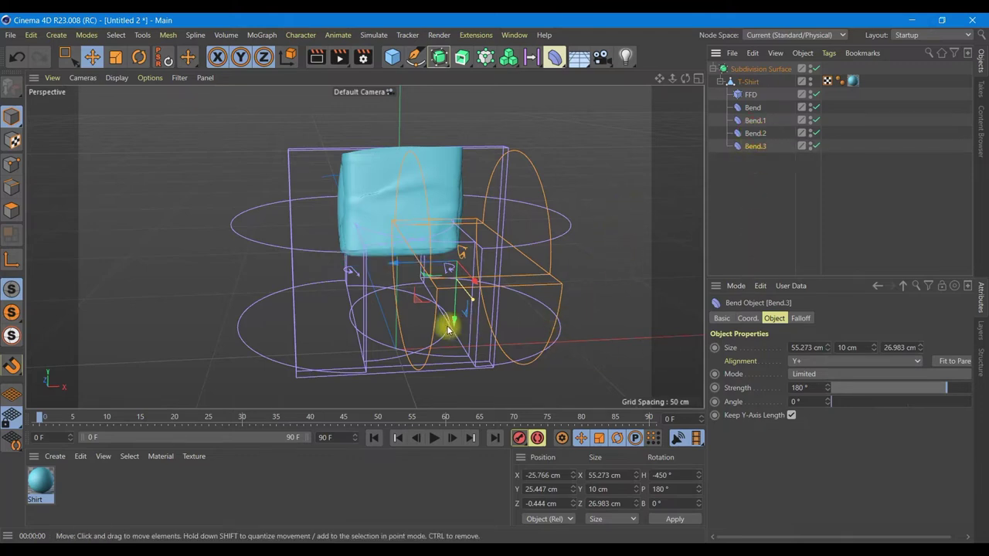
{"action": "left_click_drag", "start_coordinate": [453, 320], "coordinate": [461, 265]}
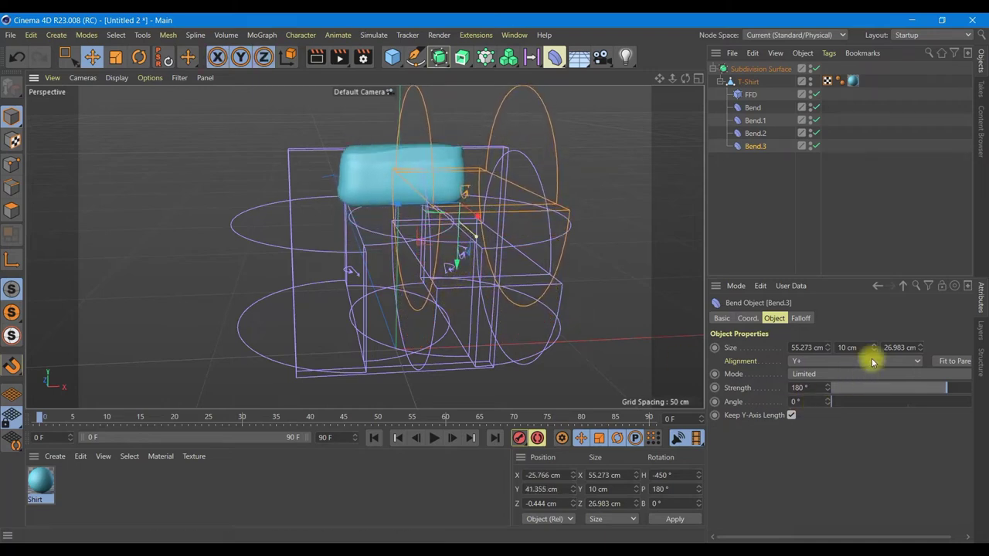
{"action": "left_click_drag", "start_coordinate": [876, 349], "coordinate": [876, 350]}
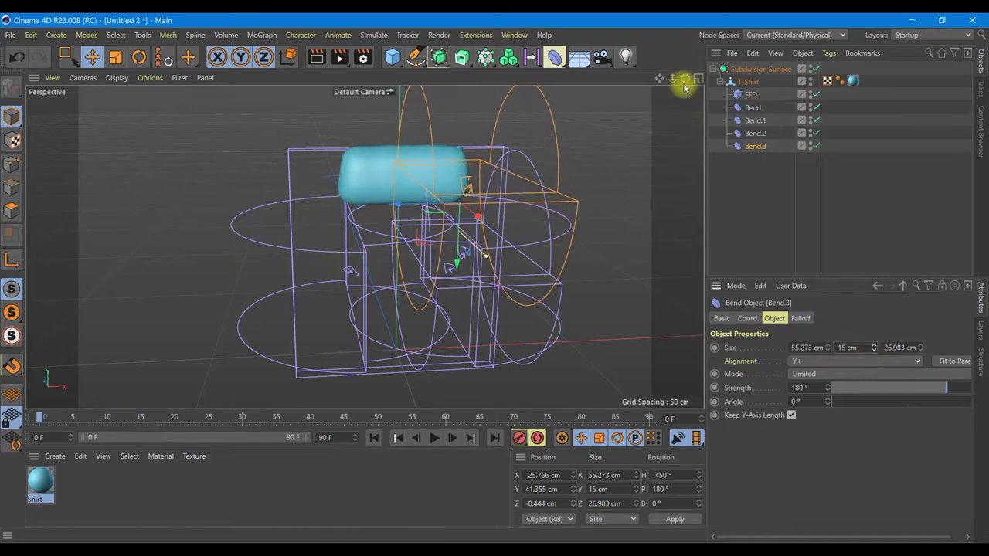
{"action": "left_click_drag", "start_coordinate": [685, 80], "coordinate": [605, 282]}
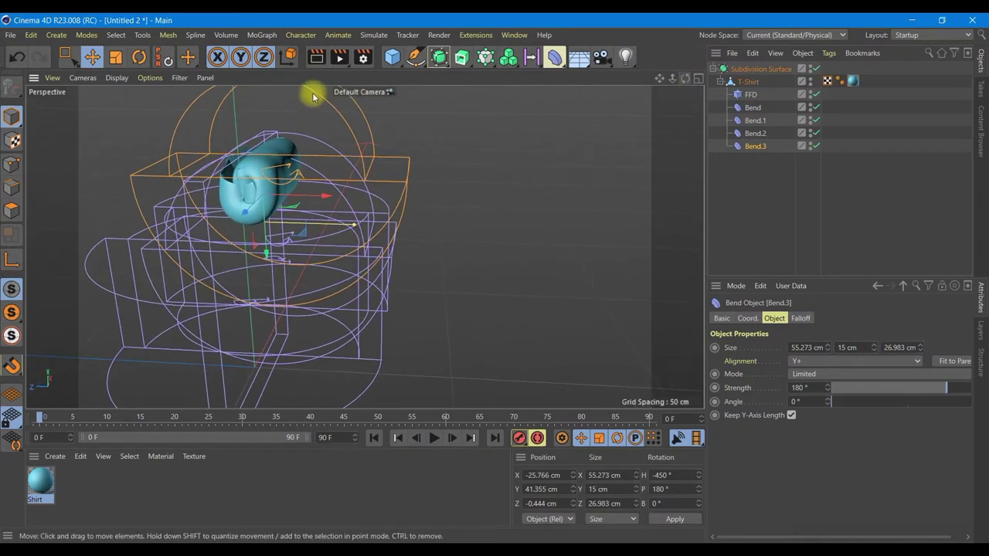
{"action": "left_click", "coordinate": [317, 60]}
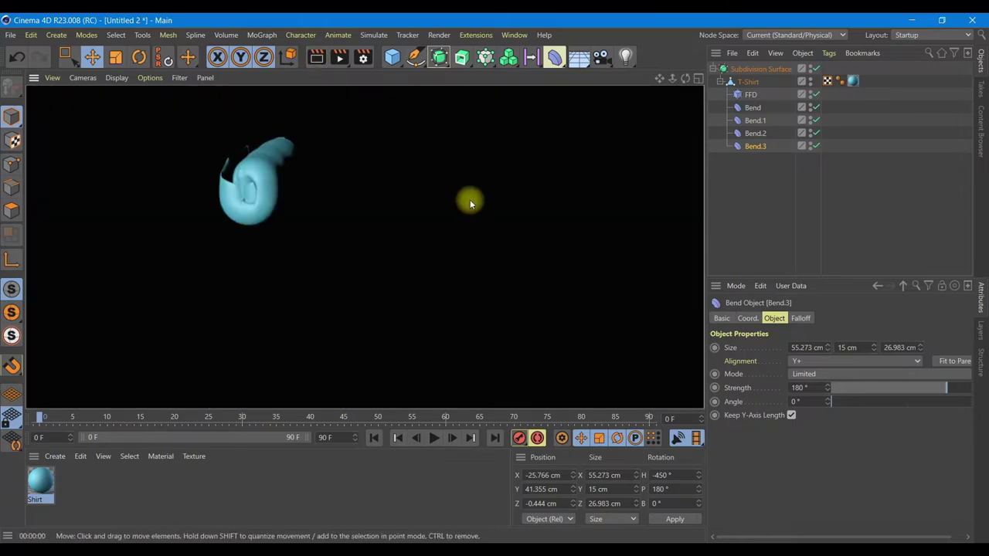
{"action": "left_click_drag", "start_coordinate": [680, 80], "coordinate": [410, 273]}
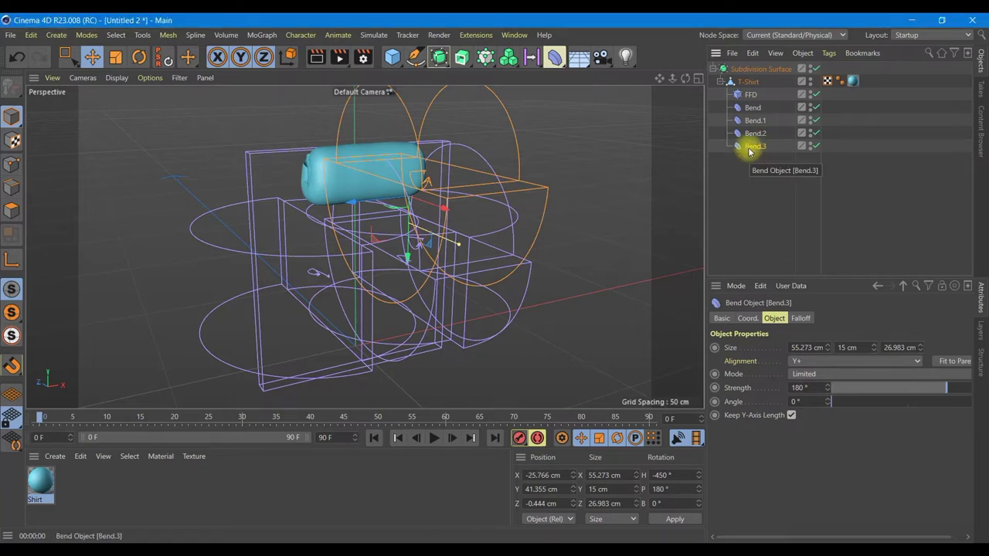
Duplicate Bend.3 as Bend.4, give it a 90° pitch rotation, and preview the render
{"action": "left_click_drag", "start_coordinate": [753, 153], "coordinate": [751, 155], "text": "ctrl"}
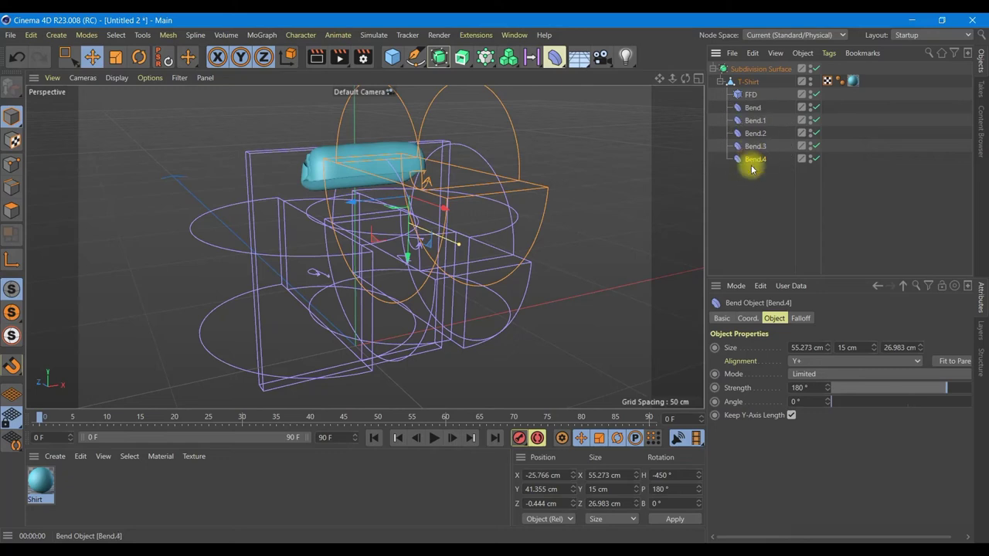
{"action": "left_click", "coordinate": [747, 318]}
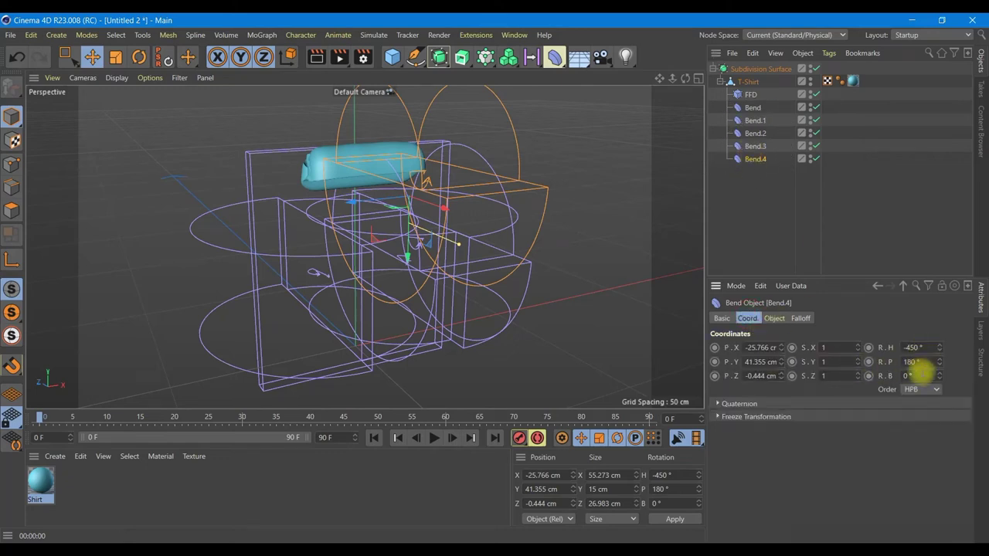
{"action": "double_click", "coordinate": [920, 363]}
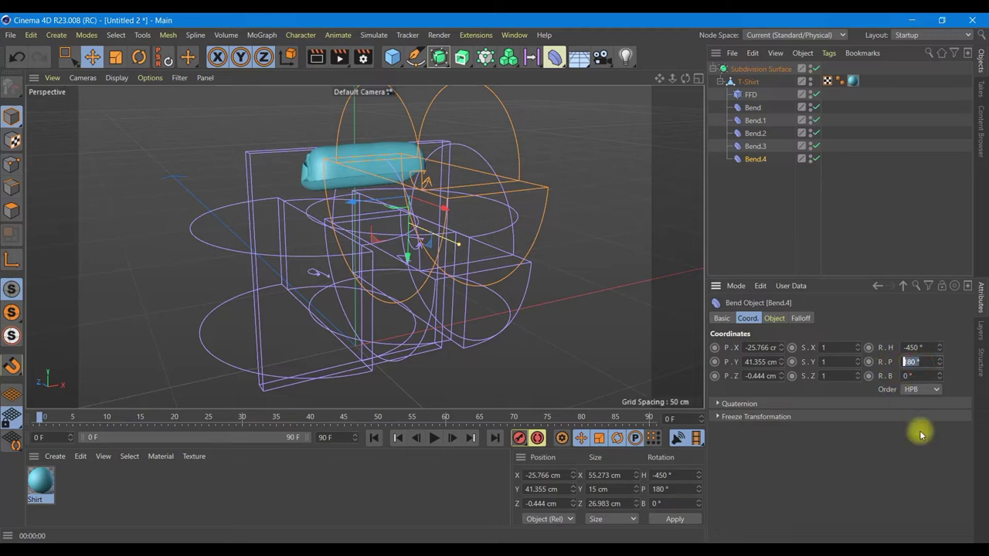
{"action": "type", "text": "90"}
{"action": "key", "text": "Return"}
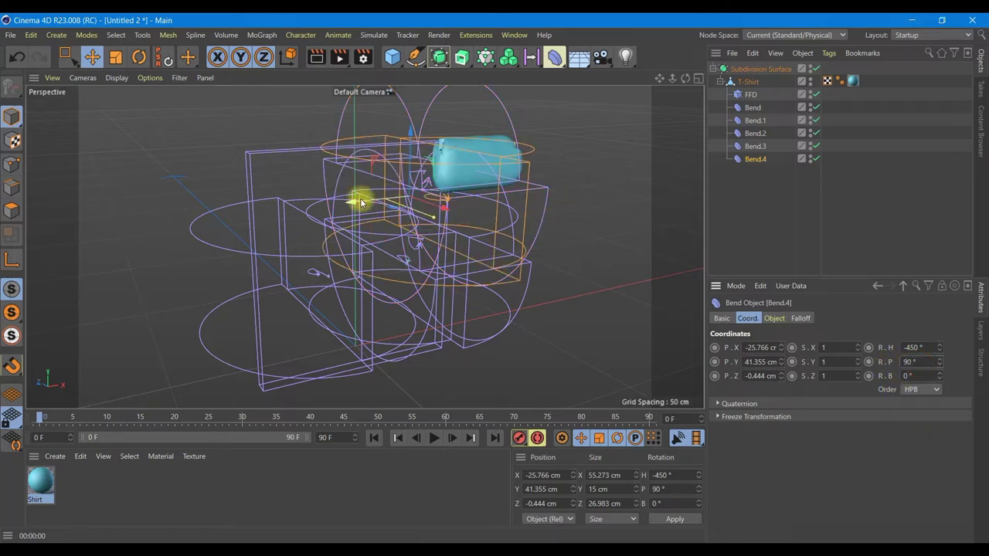
{"action": "mouse_move", "coordinate": [685, 79]}
{"action": "left_mouse_down"}
{"action": "mouse_move", "coordinate": [417, 270]}
{"action": "mouse_move", "coordinate": [452, 276]}
{"action": "left_mouse_up"}
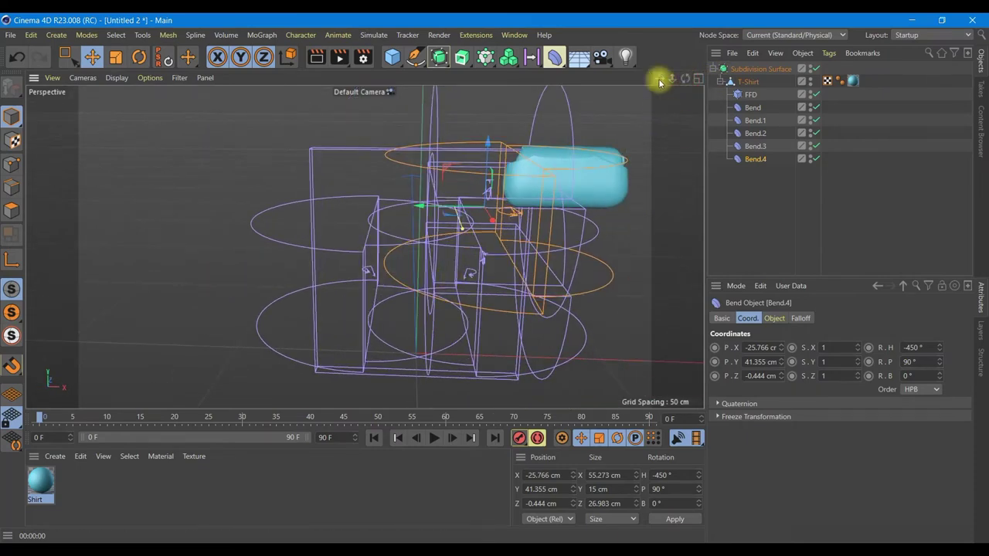
{"action": "left_click_drag", "start_coordinate": [661, 83], "coordinate": [364, 276]}
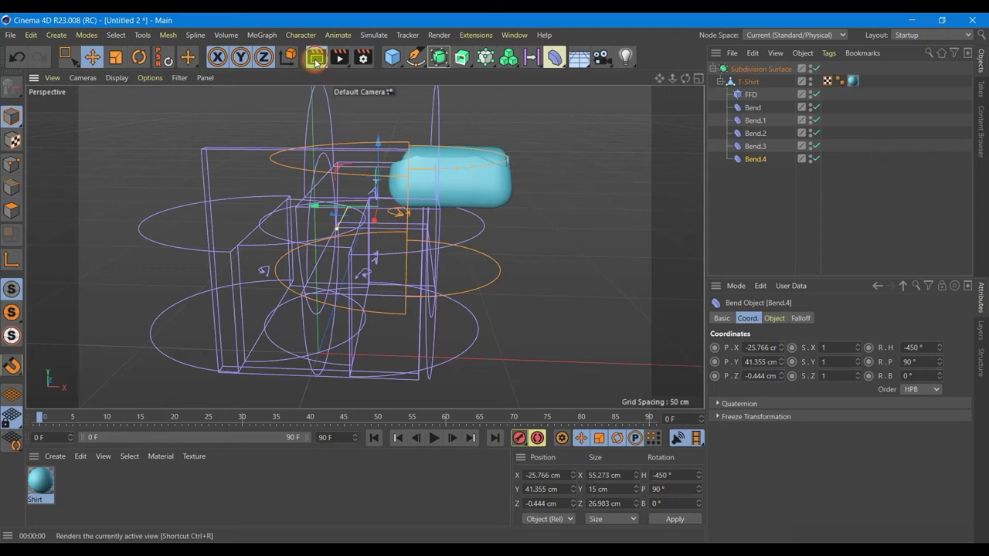
{"action": "left_click", "coordinate": [316, 62]}
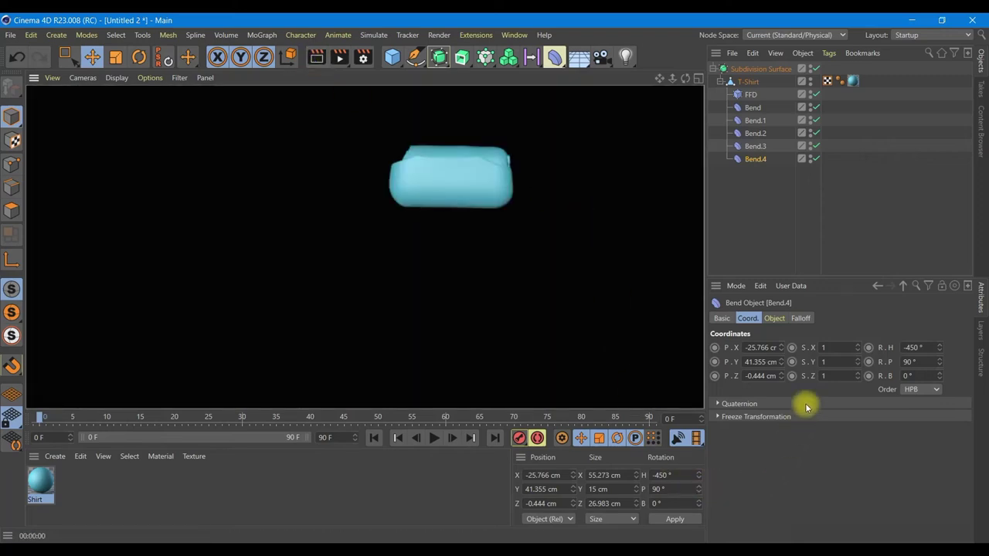
Try Bend.4's Size Y at 17 cm, then return it to 15 cm
{"action": "left_click", "coordinate": [773, 319]}
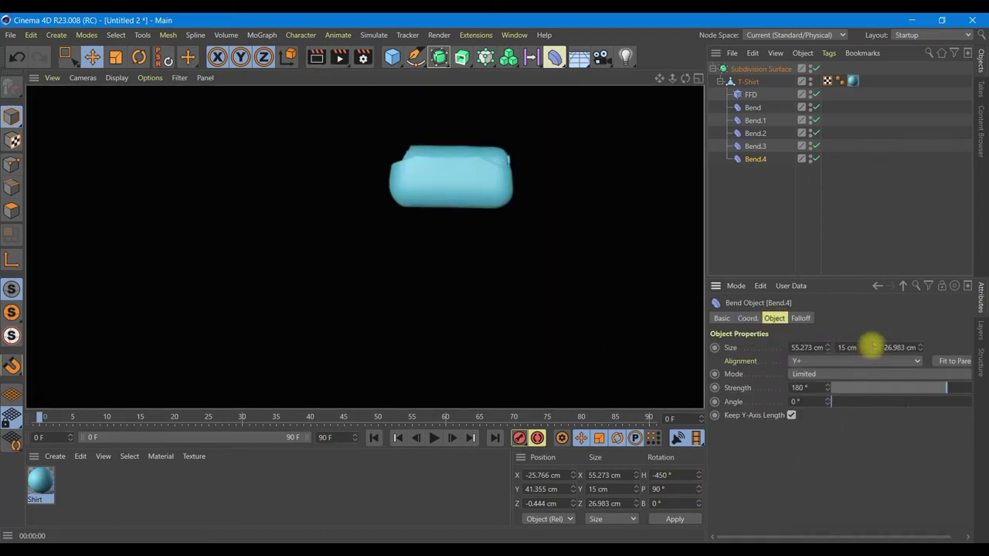
{"action": "left_click", "coordinate": [873, 346]}
{"action": "left_click", "coordinate": [873, 346]}
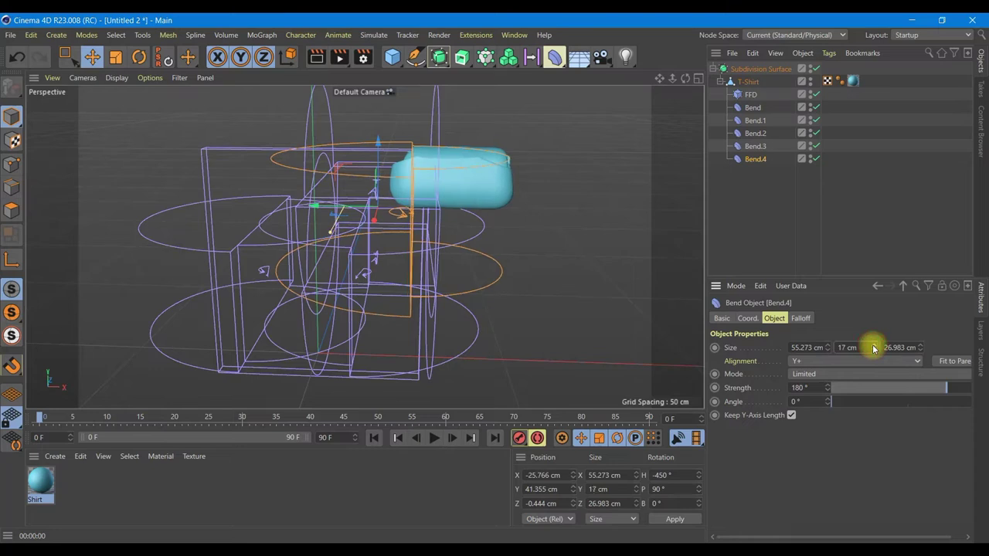
{"action": "left_click", "coordinate": [874, 351]}
{"action": "left_click", "coordinate": [874, 351]}
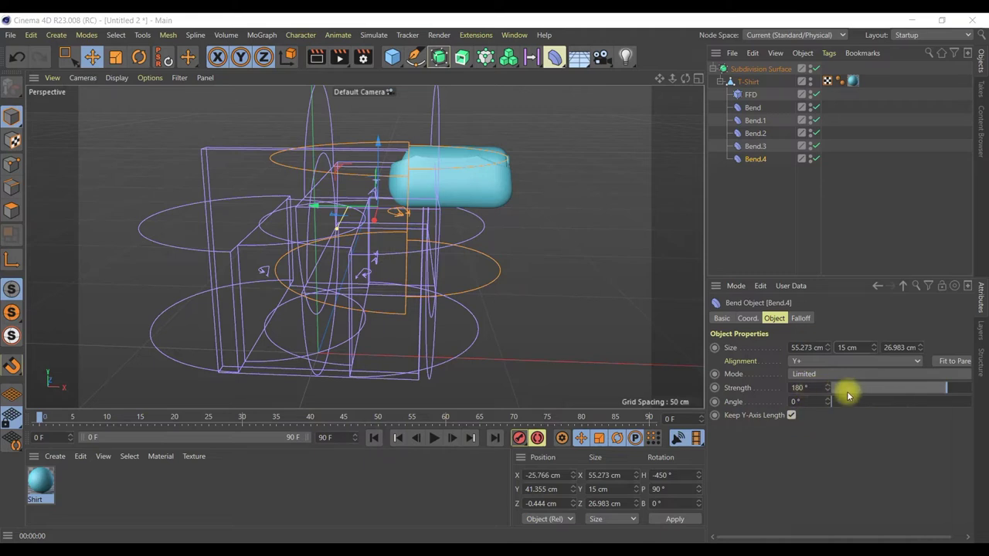
{"action": "left_click", "coordinate": [714, 391]}
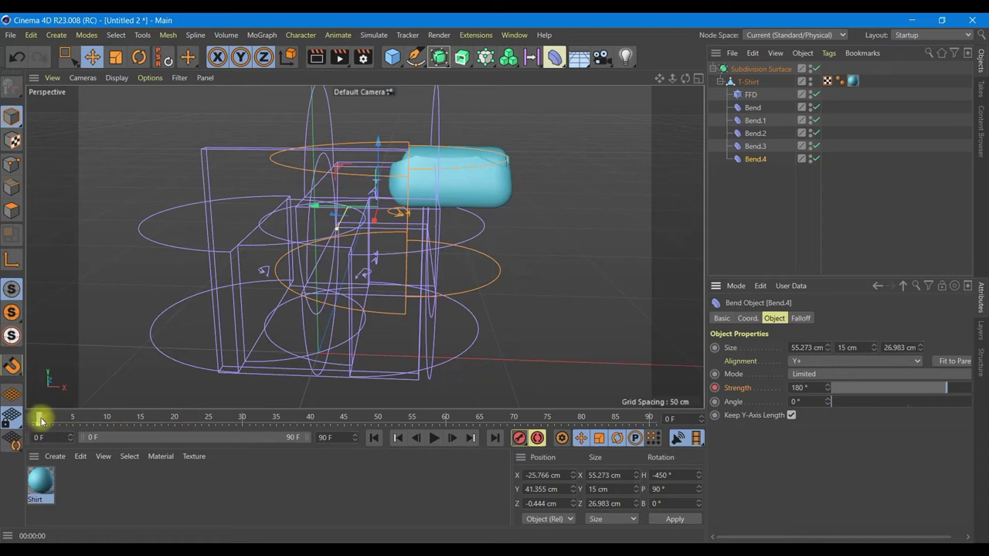
Keyframe Bend.4's Strength at 0° on frame 20
{"action": "left_click_drag", "start_coordinate": [44, 418], "coordinate": [174, 418]}
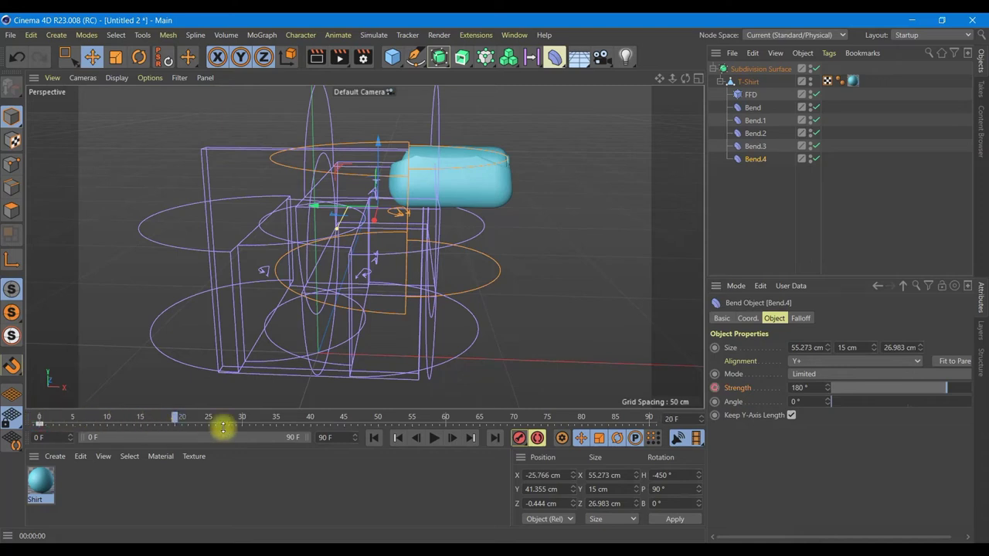
{"action": "left_click", "coordinate": [803, 388]}
{"action": "type", "text": "0"}
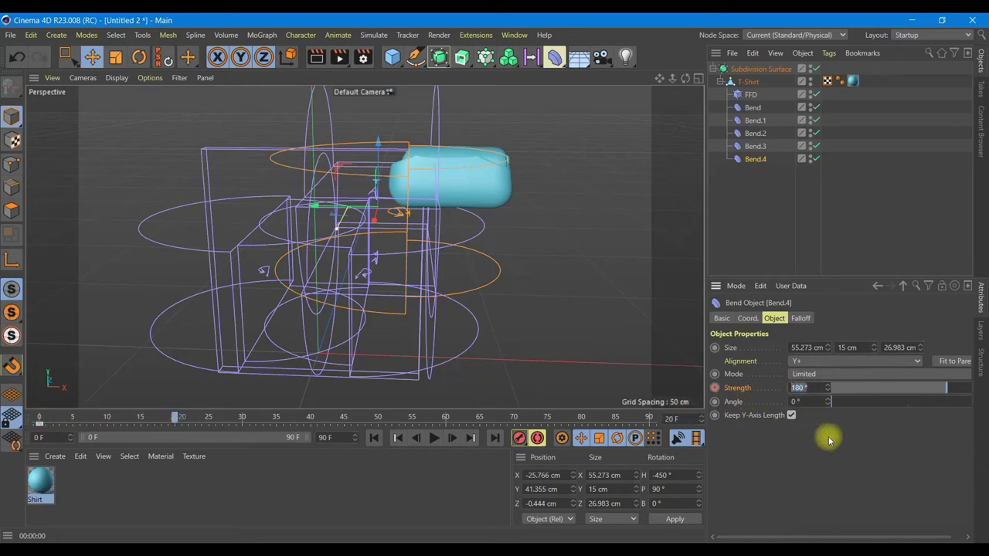
{"action": "left_click", "coordinate": [714, 388]}
Play the unbending animation from frame 0, then select Bend.3
{"action": "left_click", "coordinate": [374, 438]}
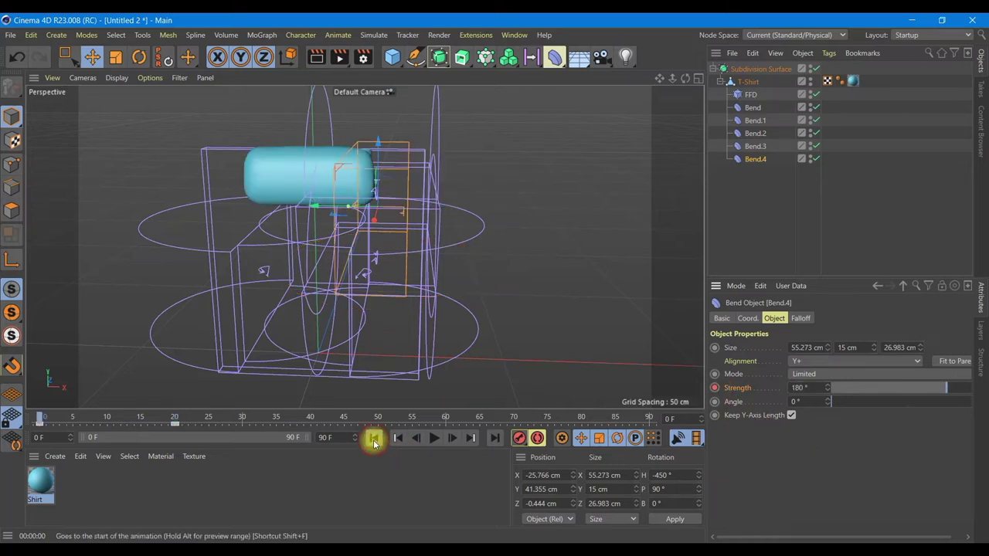
{"action": "left_click", "coordinate": [434, 444]}
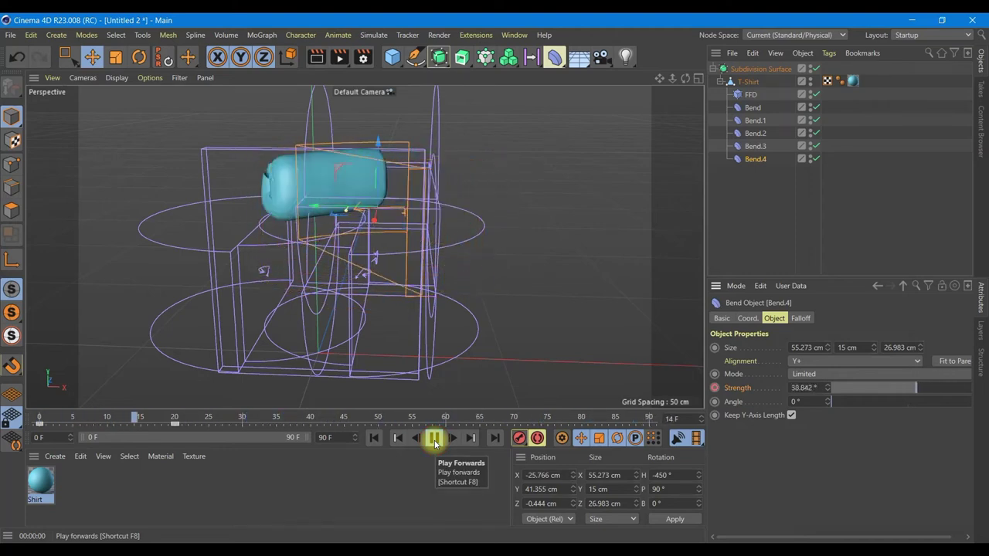
{"action": "left_click", "coordinate": [437, 442]}
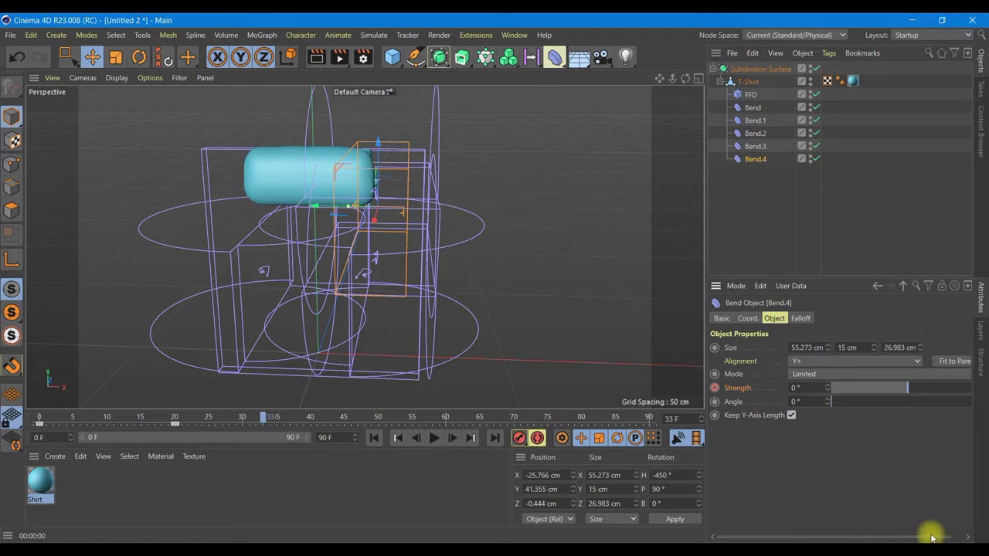
{"action": "key", "text": "shift+f"}
{"action": "left_click", "coordinate": [755, 146]}
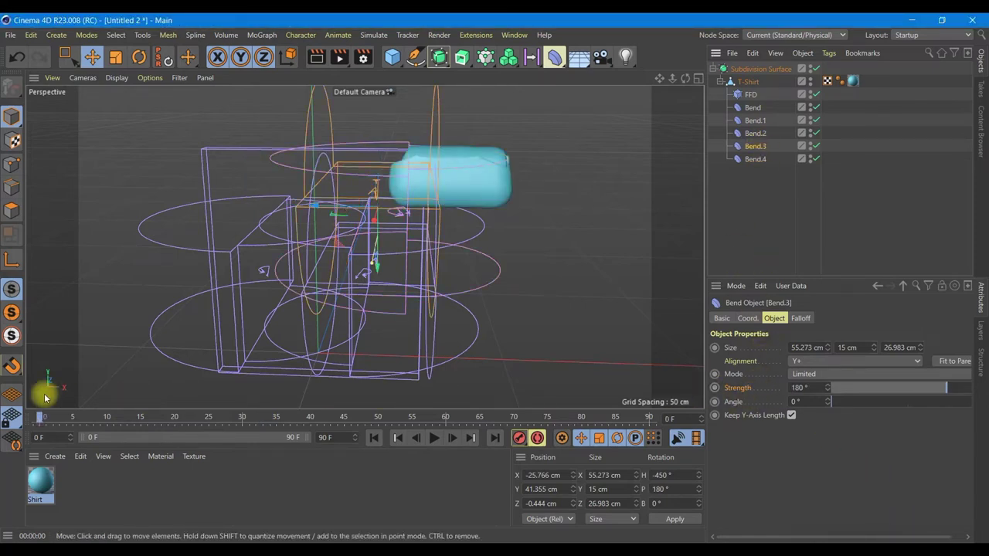
Keyframe Bend.3's Strength at 180° on frame 20 and 0° on frame 30
{"action": "left_click_drag", "start_coordinate": [38, 418], "coordinate": [177, 430]}
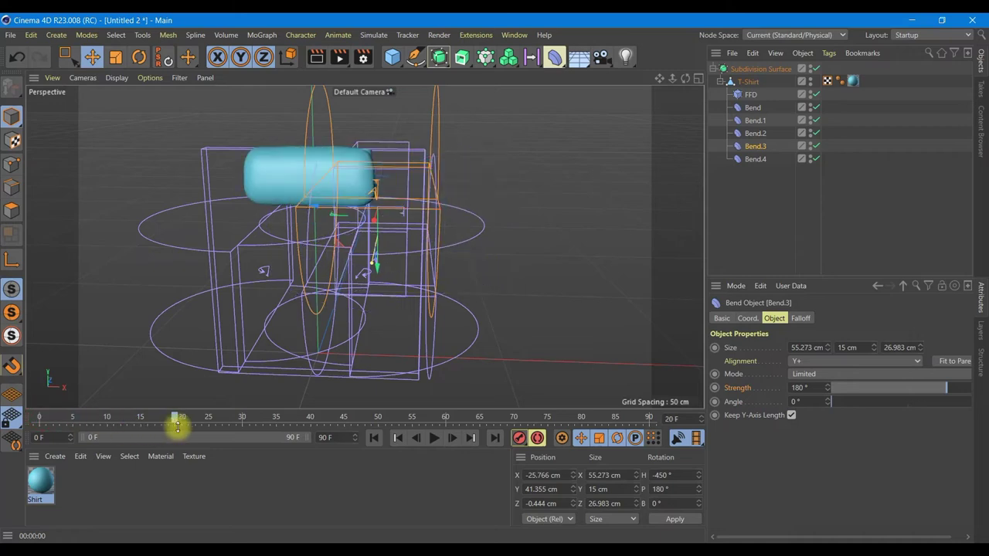
{"action": "left_click", "coordinate": [715, 388]}
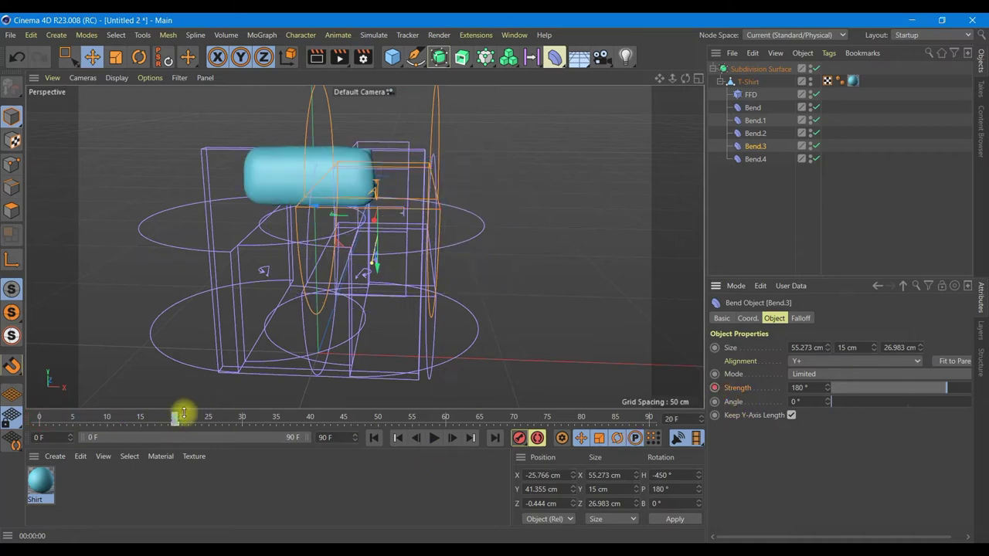
{"action": "left_click_drag", "start_coordinate": [178, 421], "coordinate": [234, 423]}
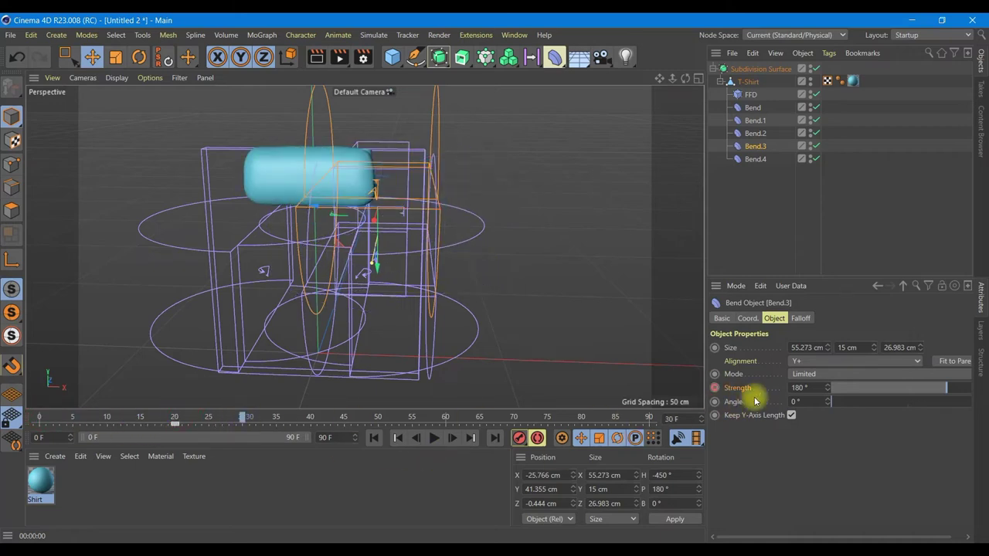
{"action": "double_click", "coordinate": [804, 388]}
{"action": "type", "text": "0"}
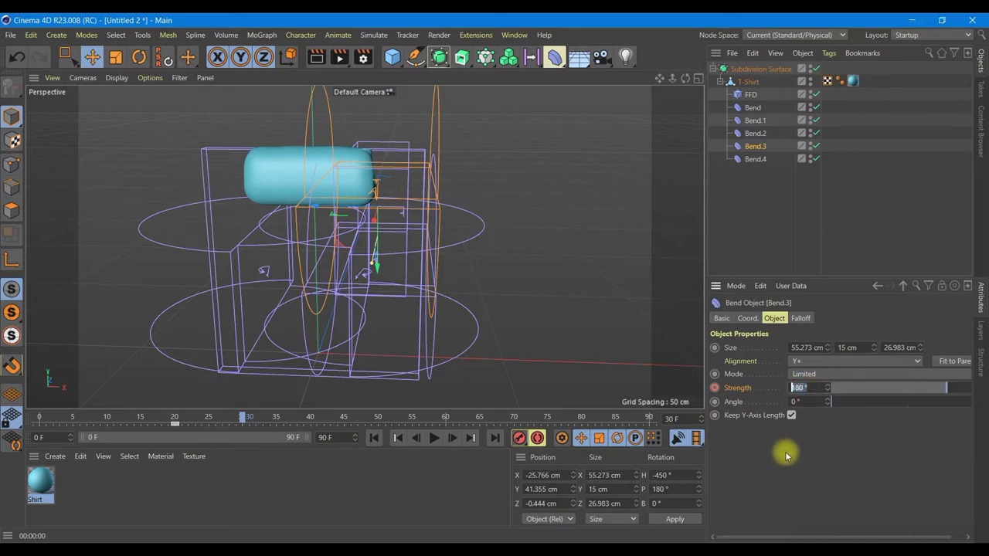
{"action": "left_click", "coordinate": [715, 388]}
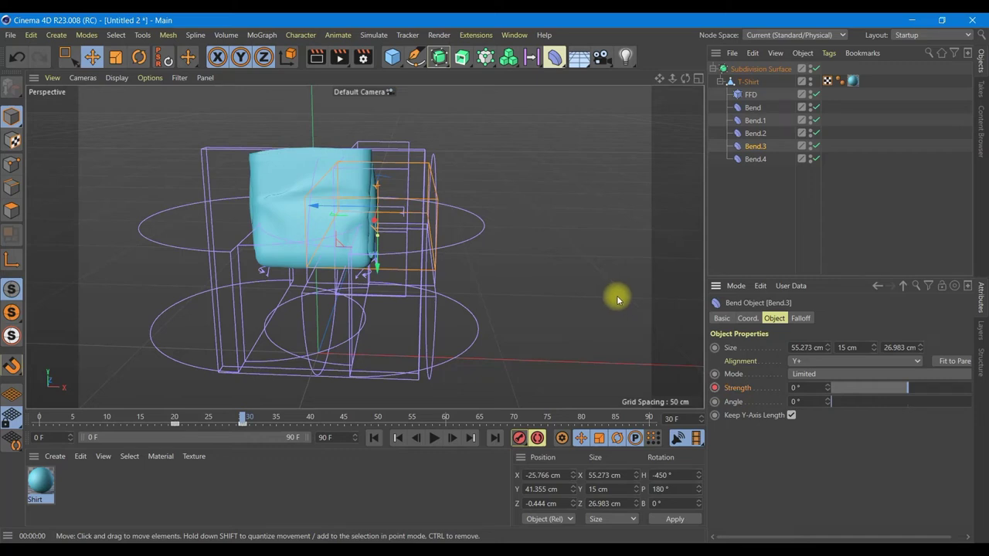
Keyframe Bend.2's Strength at 0° on frame 40
{"action": "left_click", "coordinate": [755, 134]}
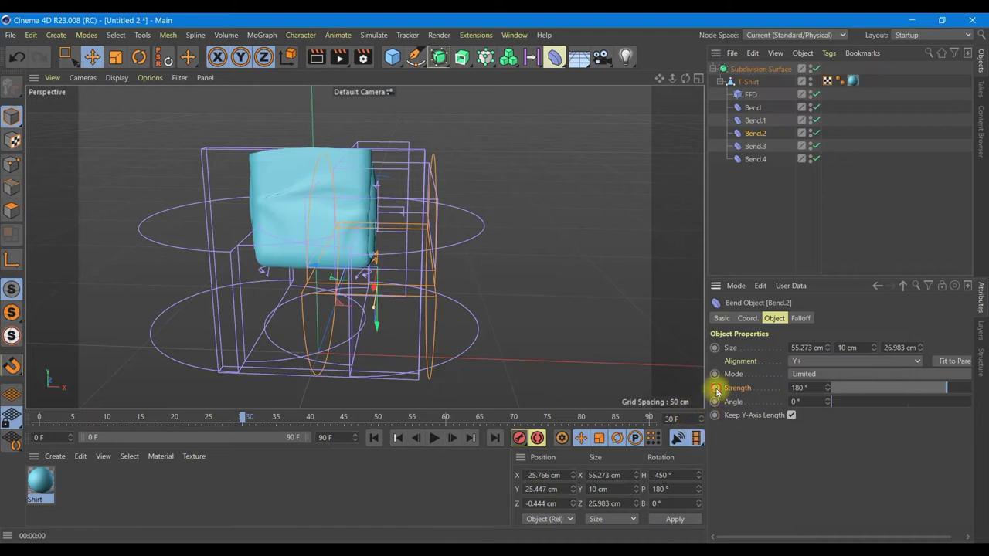
{"action": "left_click_drag", "start_coordinate": [265, 424], "coordinate": [293, 425]}
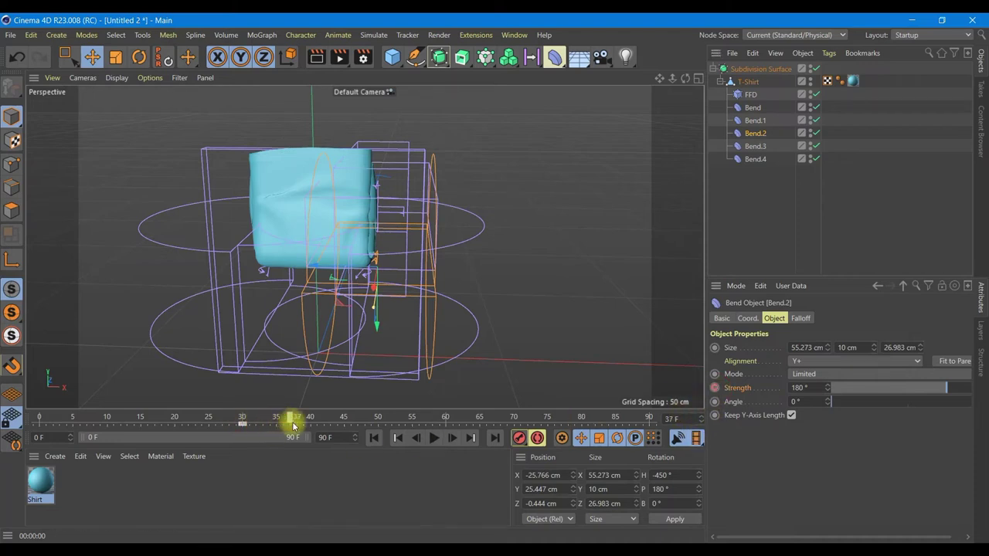
{"action": "left_click_drag", "start_coordinate": [307, 426], "coordinate": [310, 424]}
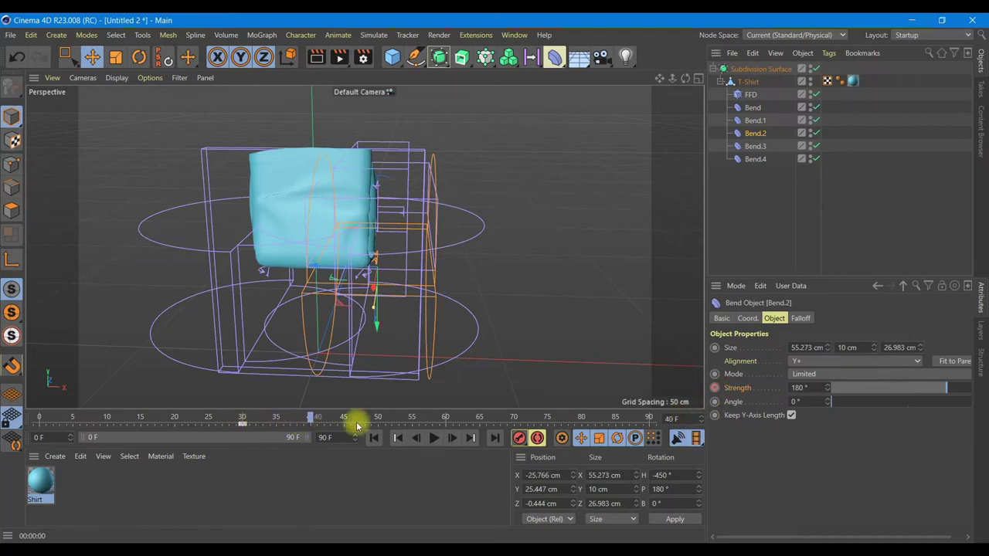
{"action": "left_click", "coordinate": [799, 387]}
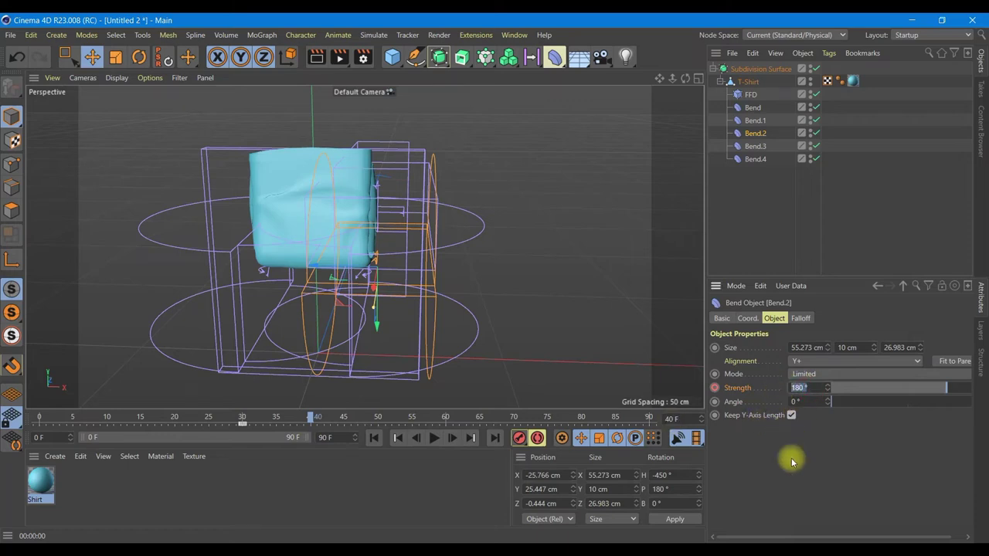
{"action": "type", "text": "0"}
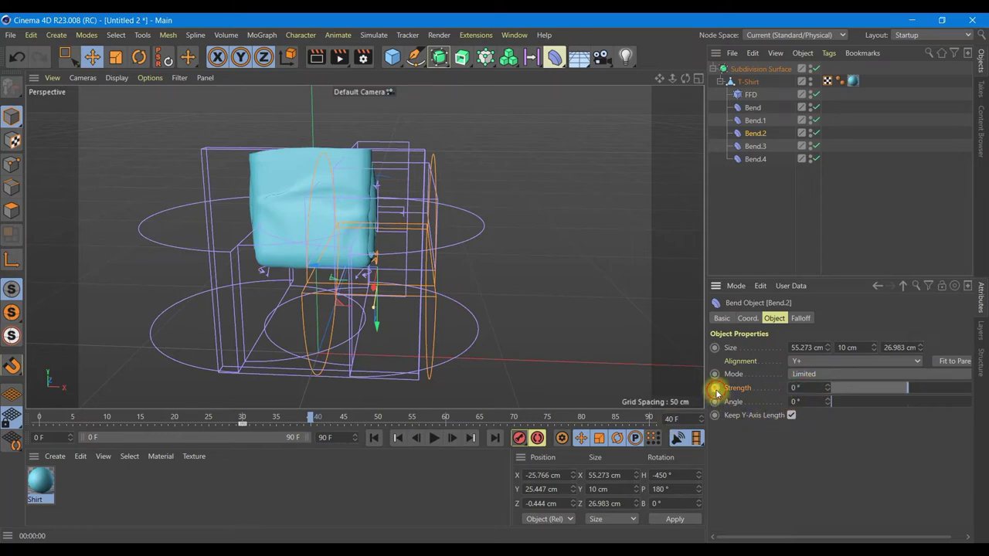
{"action": "left_click", "coordinate": [715, 390]}
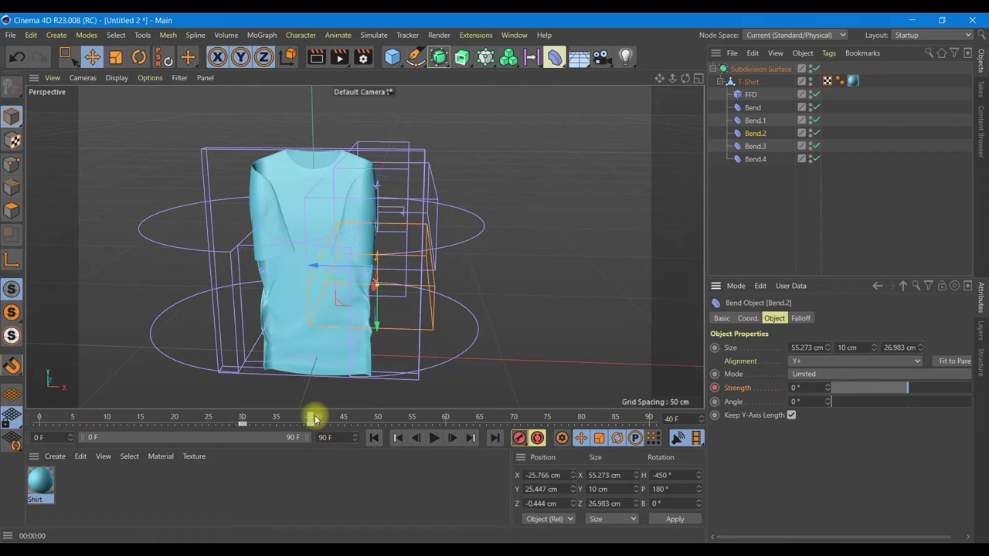
Keyframe Bend.1's Strength at 0° on frame 51
{"action": "left_click", "coordinate": [755, 121]}
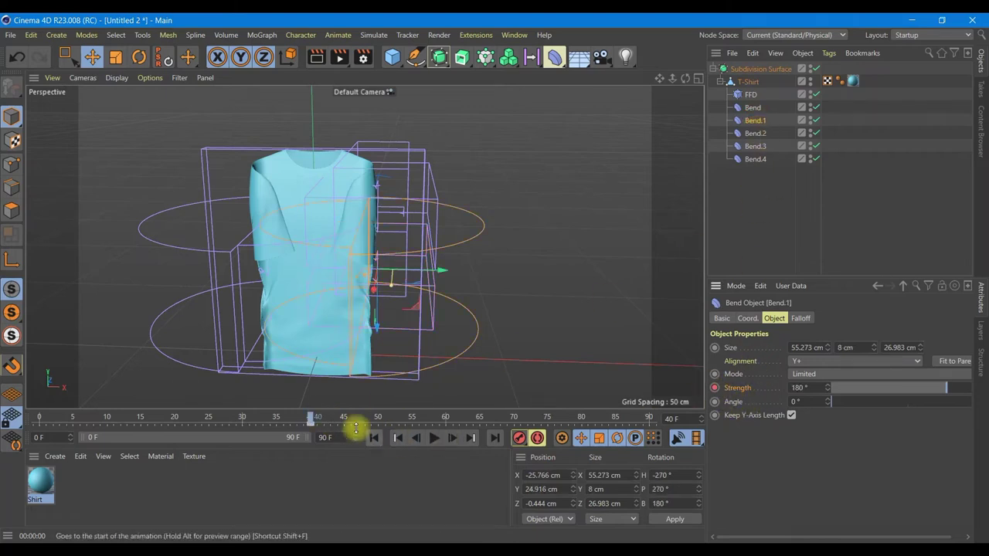
{"action": "left_click_drag", "start_coordinate": [311, 418], "coordinate": [384, 421]}
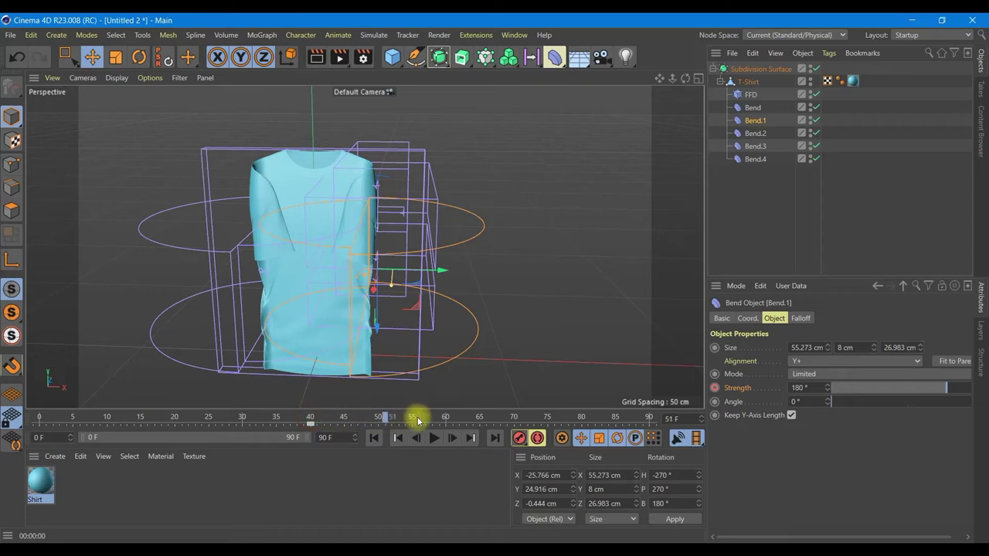
{"action": "left_click", "coordinate": [803, 388]}
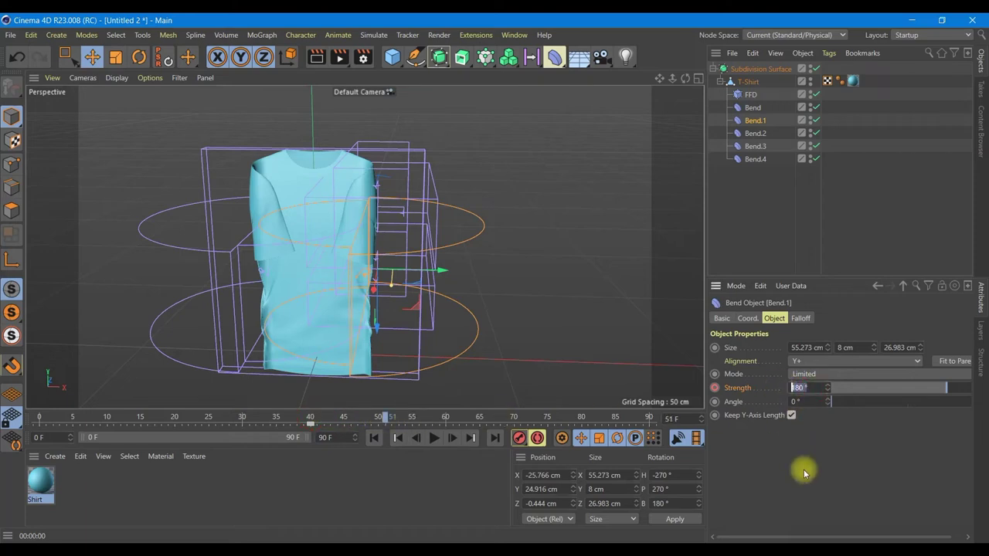
{"action": "type", "text": "0"}
{"action": "left_click", "coordinate": [713, 390]}
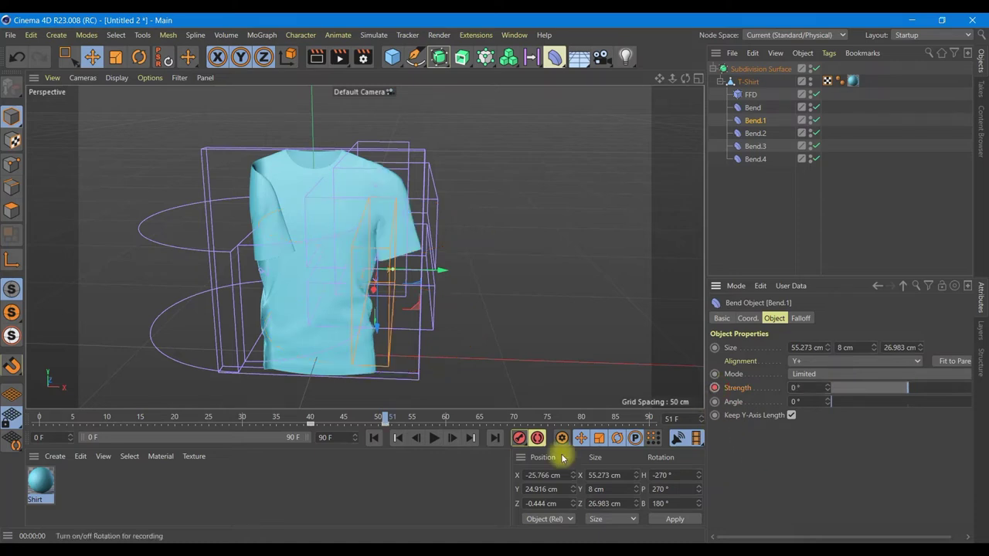
{"action": "mouse_move", "coordinate": [384, 421]}
{"action": "left_mouse_down"}
{"action": "mouse_move", "coordinate": [428, 425]}
{"action": "mouse_move", "coordinate": [405, 424]}
{"action": "left_mouse_up"}
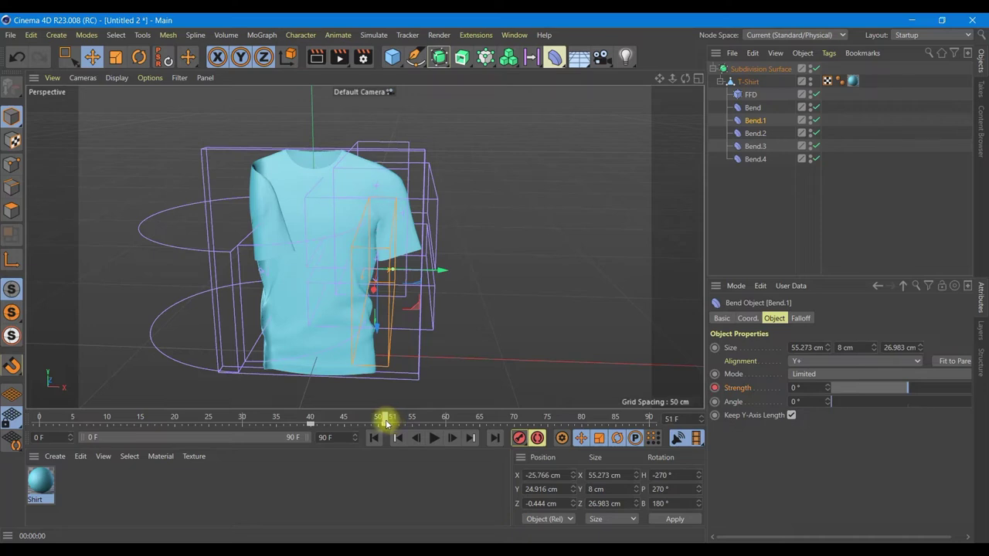
Keyframe the first Bend deformer's Strength at 0° on frame 60
{"action": "left_click", "coordinate": [754, 109]}
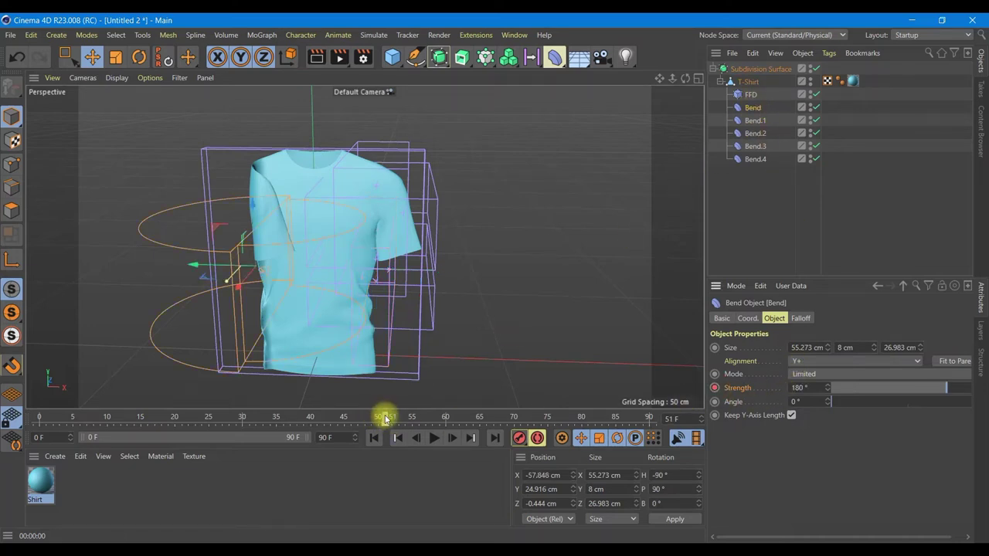
{"action": "left_click_drag", "start_coordinate": [384, 417], "coordinate": [448, 421]}
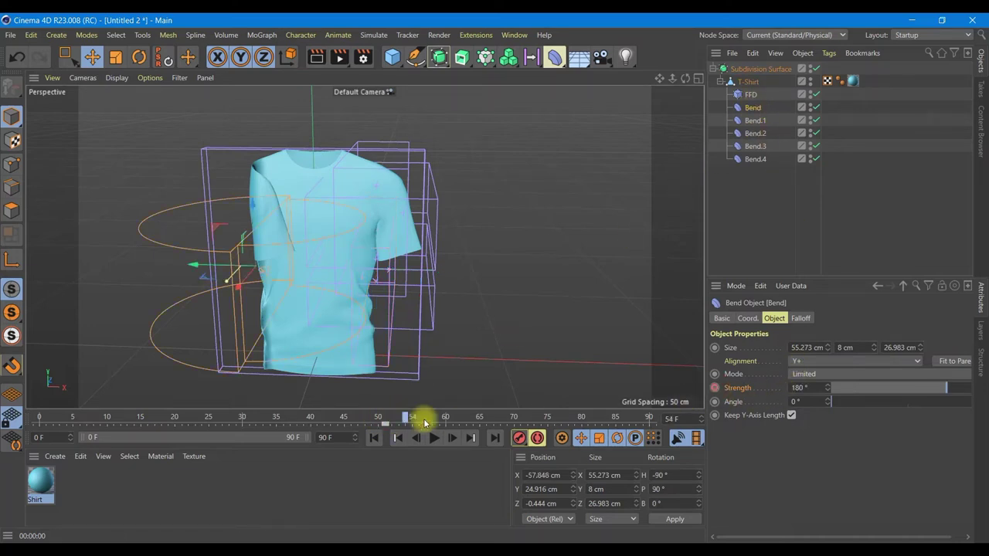
{"action": "double_click", "coordinate": [803, 388]}
{"action": "type", "text": "0"}
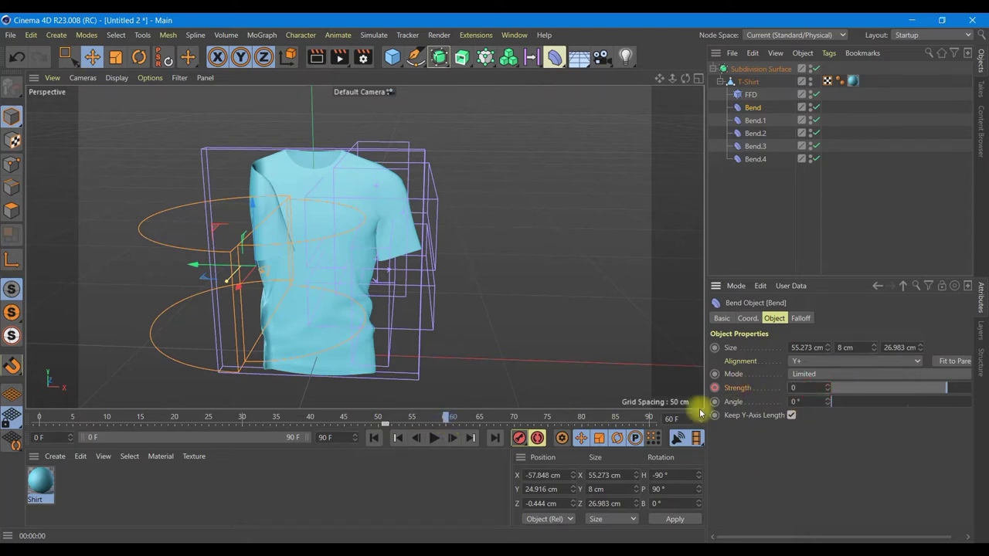
{"action": "left_click", "coordinate": [715, 389]}
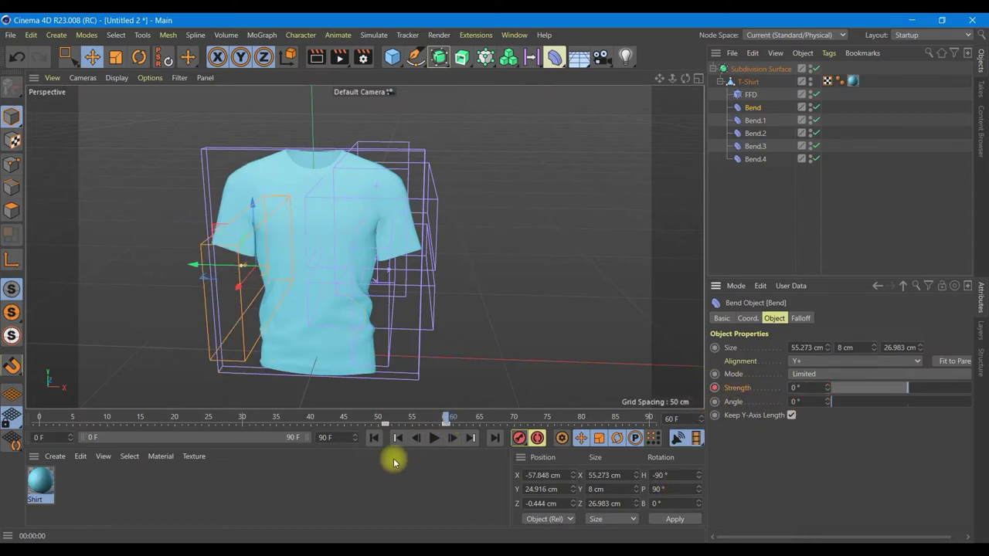
Play the full unfolding animation from the first frame, then stop it
{"action": "left_click", "coordinate": [374, 438]}
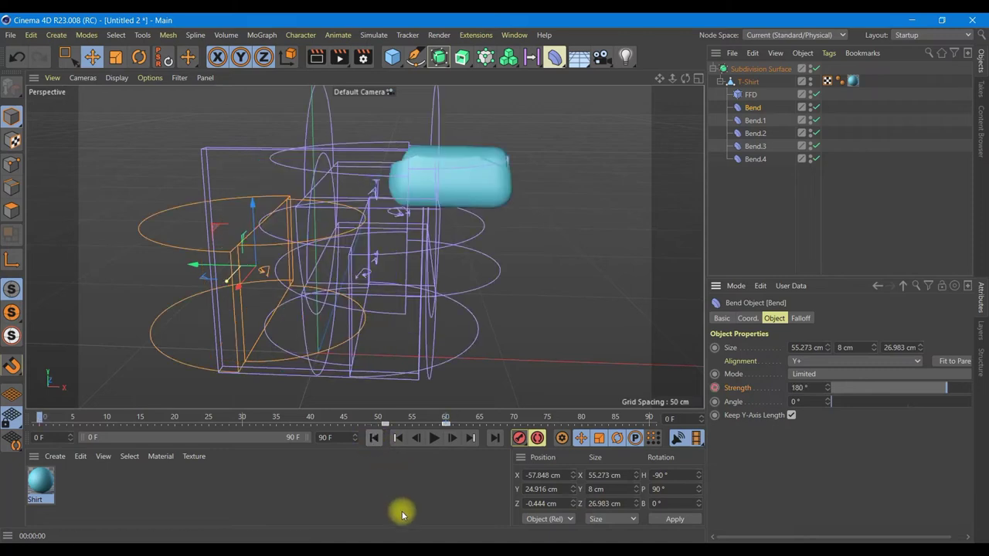
{"action": "left_click", "coordinate": [434, 438]}
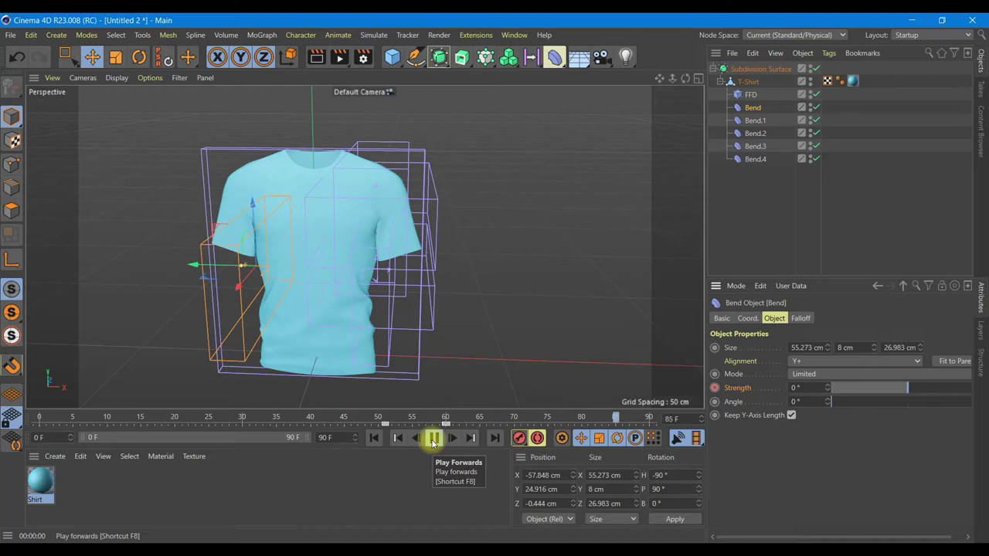
{"action": "left_click", "coordinate": [433, 438]}
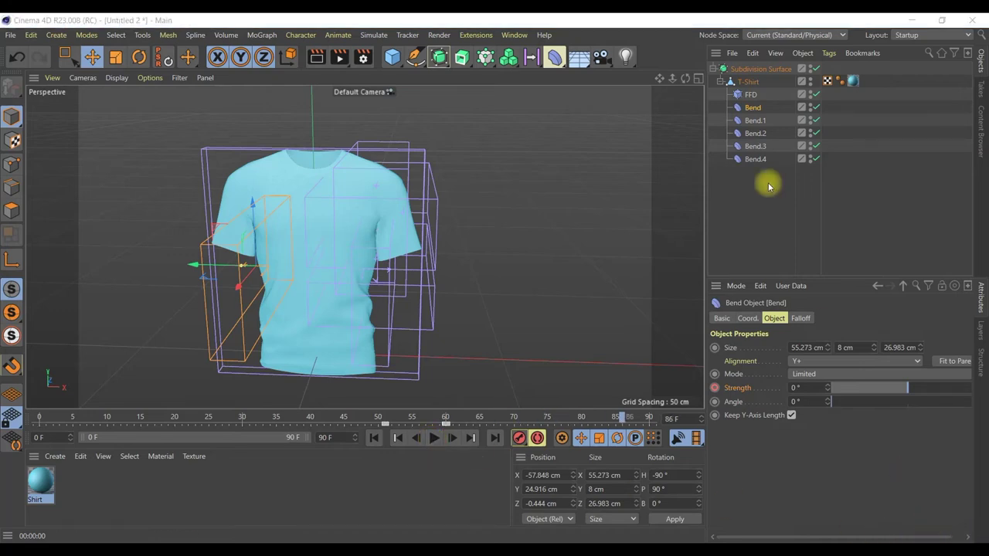
{"action": "left_click", "coordinate": [750, 95]}
Add a Rigging Tags > Restriction tag to the FFD deformer
{"action": "right_click", "coordinate": [751, 96]}
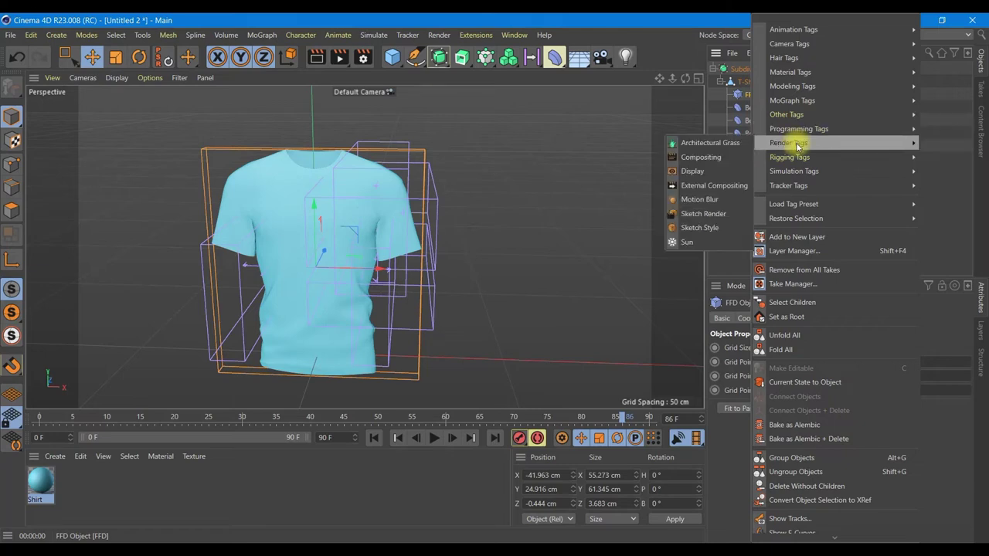
{"action": "mouse_move", "coordinate": [788, 156]}
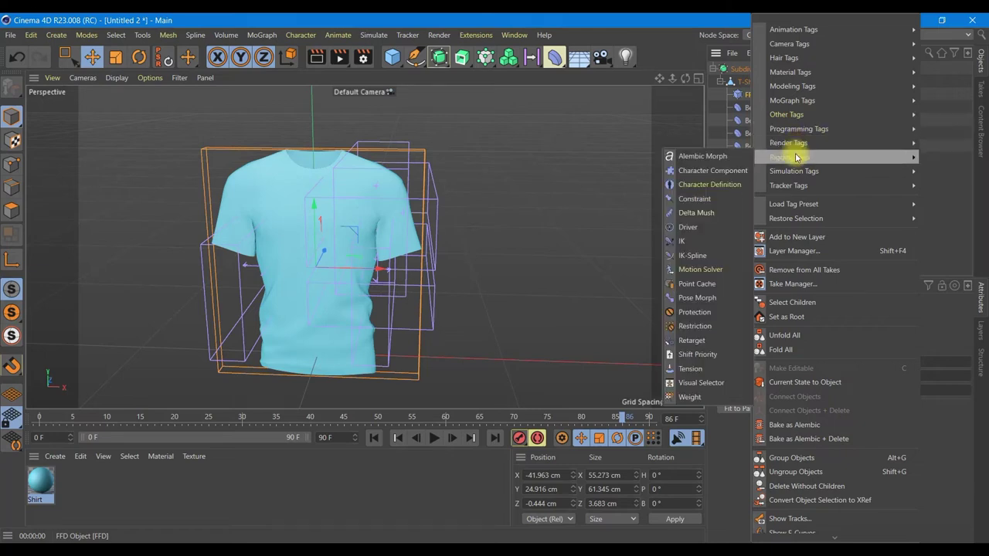
{"action": "left_click", "coordinate": [711, 326]}
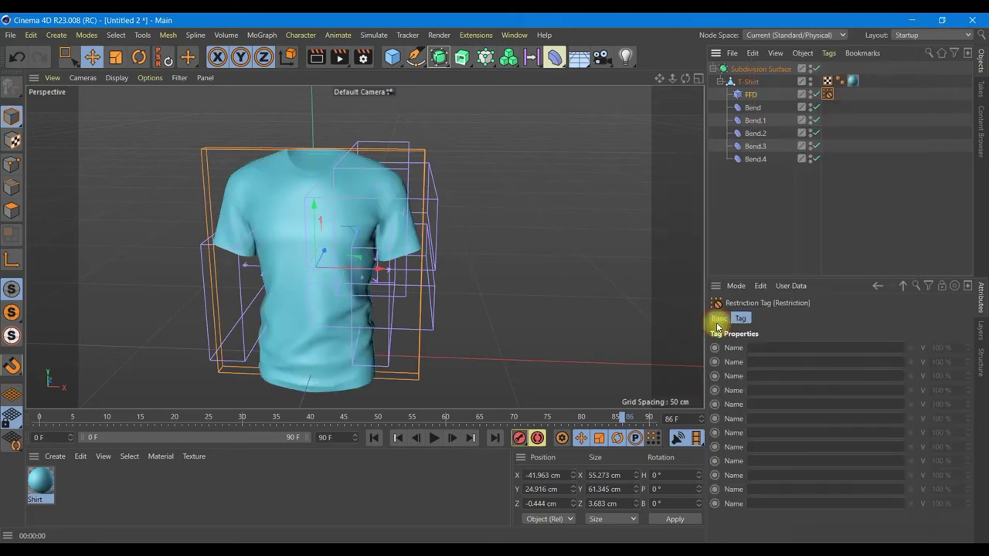
{"action": "left_click", "coordinate": [748, 81]}
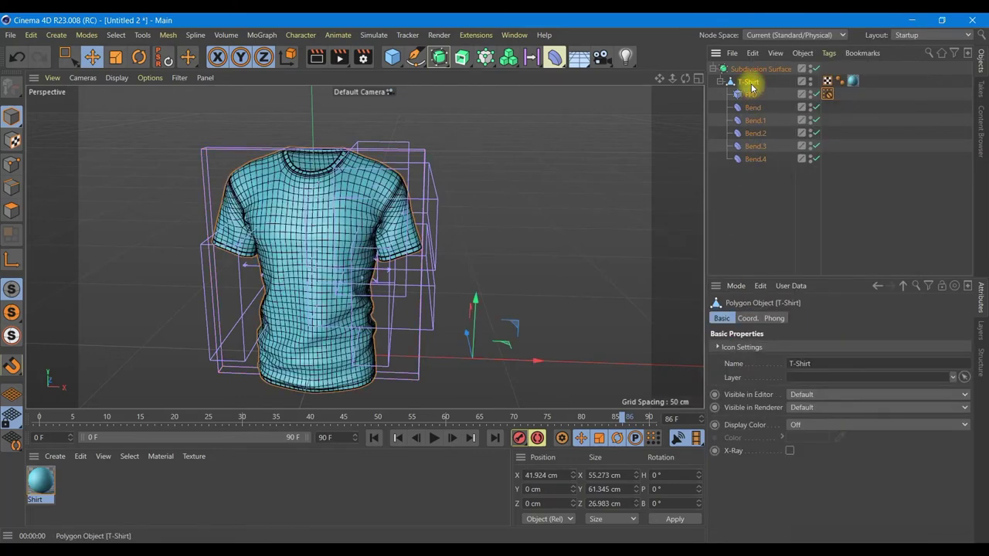
Weight all T-Shirt polygons into a Vertex Map and link it in the FFD's Restriction tag
{"action": "left_click", "coordinate": [11, 210]}
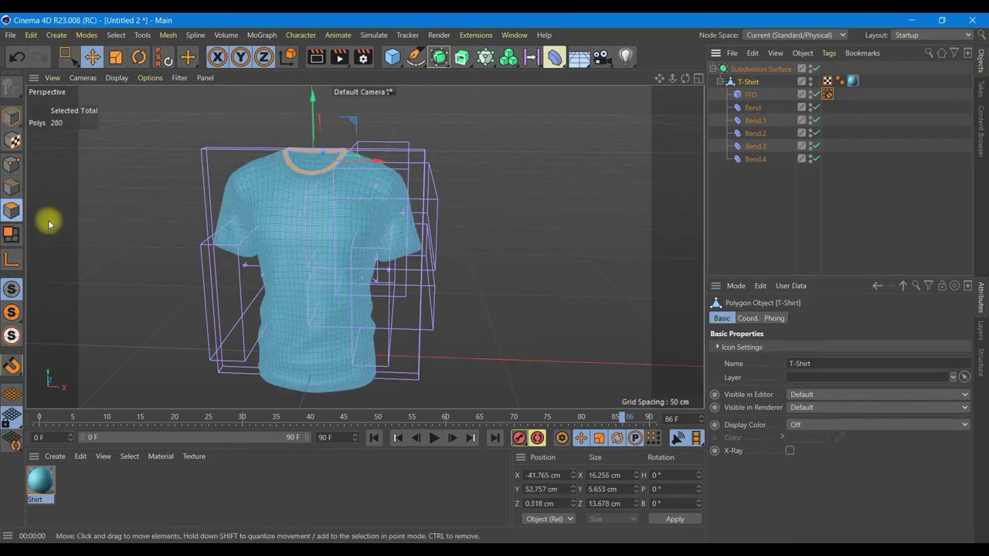
{"action": "left_click", "coordinate": [117, 35]}
{"action": "left_click", "coordinate": [122, 175]}
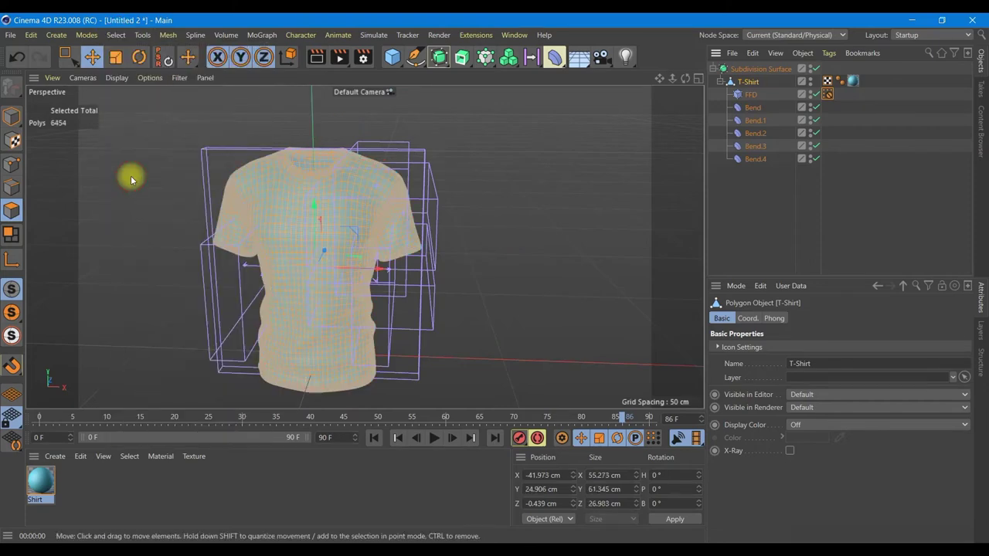
{"action": "left_click", "coordinate": [116, 35]}
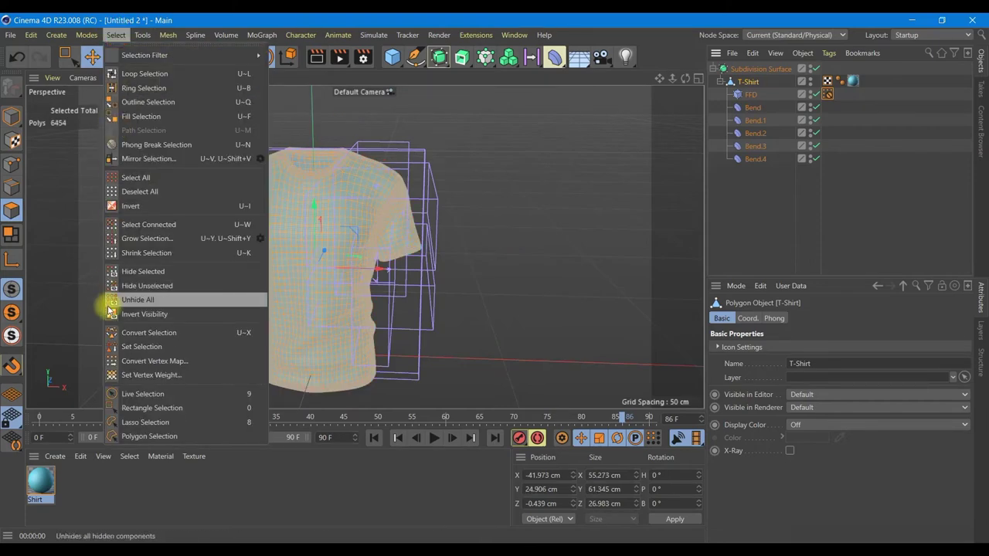
{"action": "left_click", "coordinate": [139, 376]}
{"action": "type", "text": "100"}
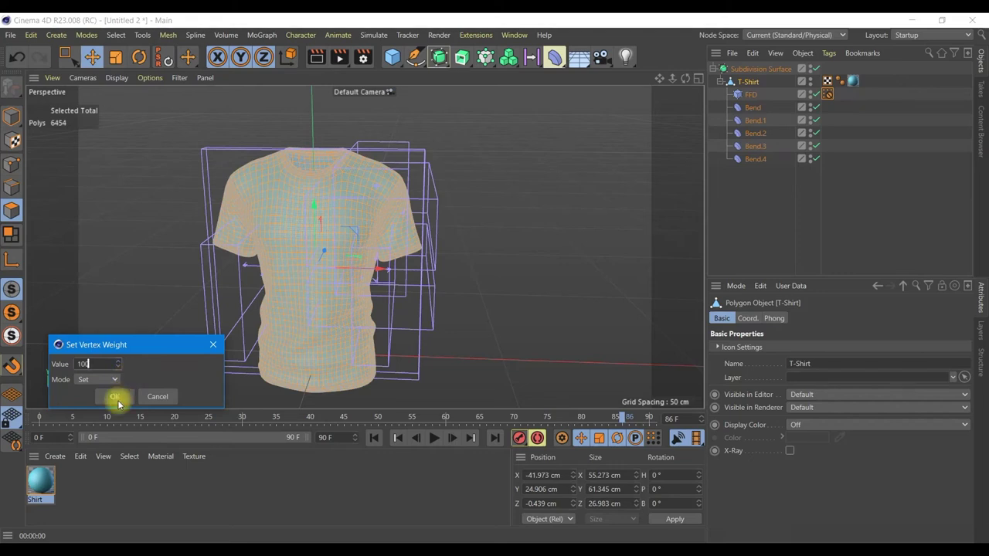
{"action": "left_click", "coordinate": [115, 398]}
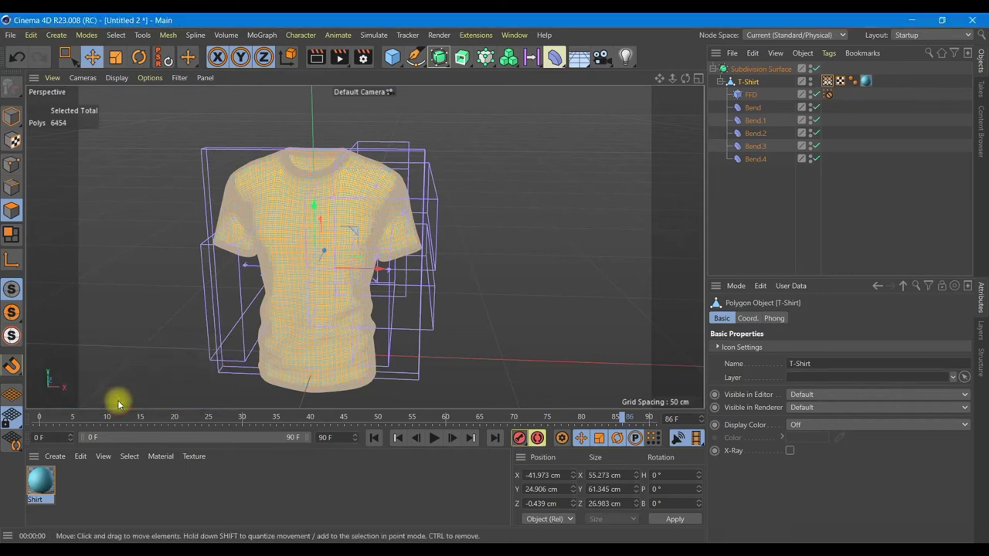
{"action": "left_click", "coordinate": [826, 99]}
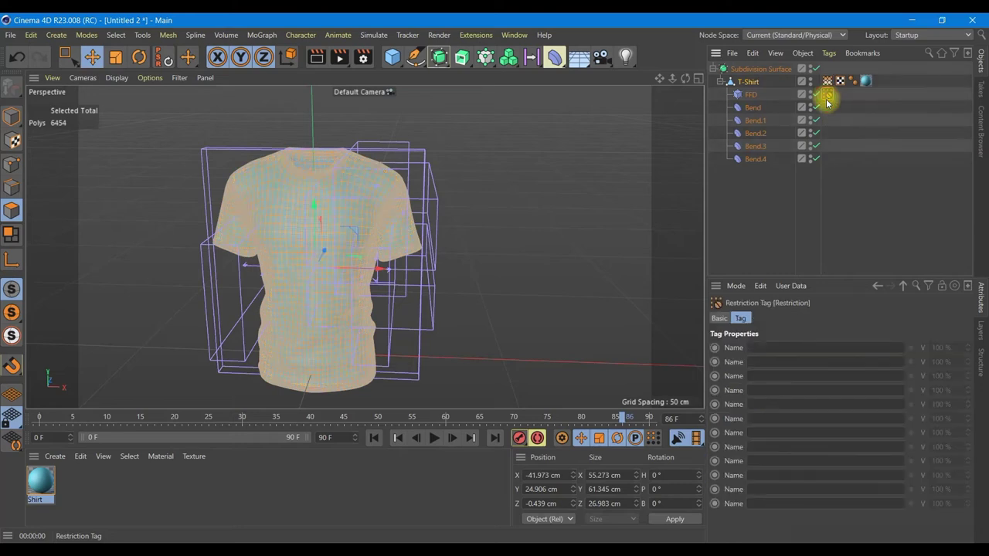
{"action": "left_click_drag", "start_coordinate": [828, 81], "coordinate": [794, 349]}
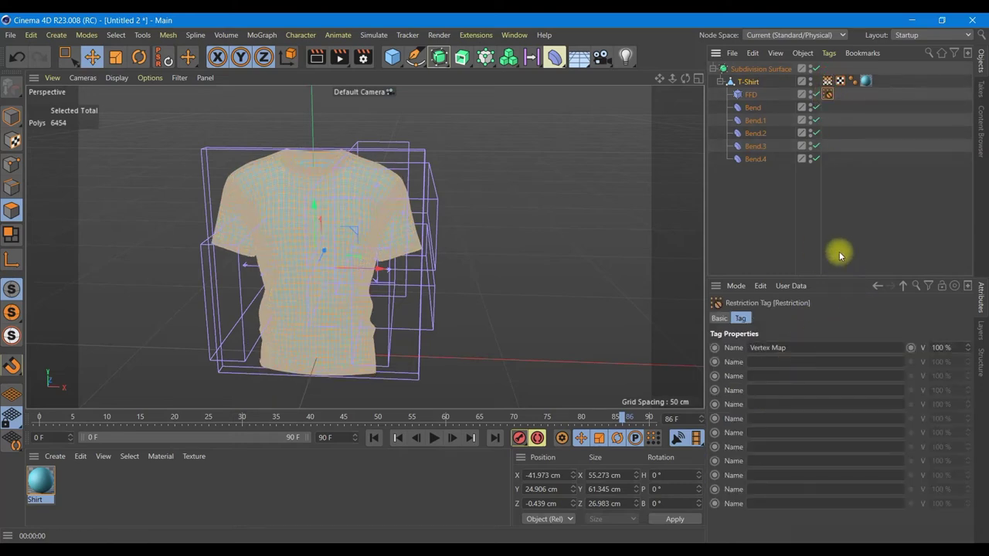
Check the FFD's Restriction tab, then select the Vertex Map's Freeze field layer
{"action": "left_click", "coordinate": [750, 94]}
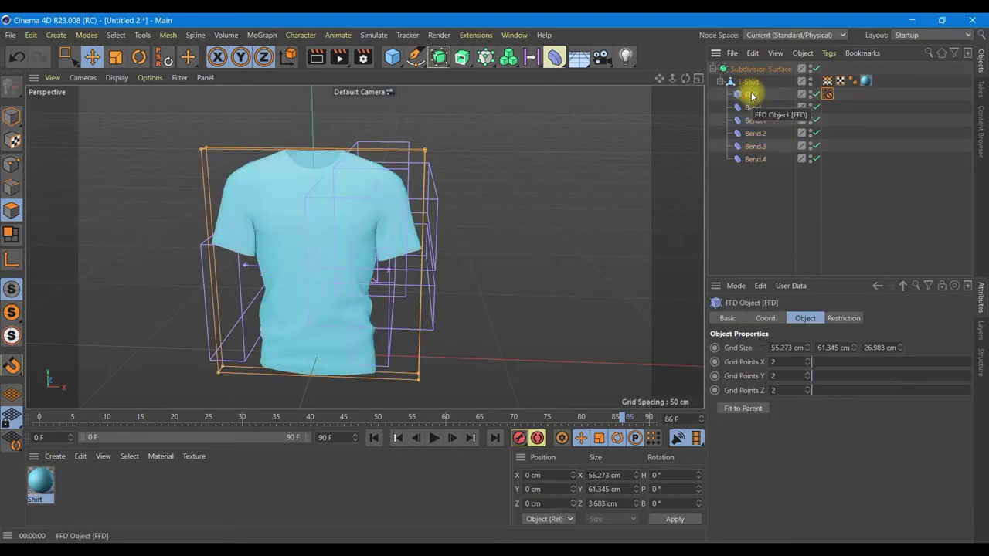
{"action": "left_click", "coordinate": [843, 318]}
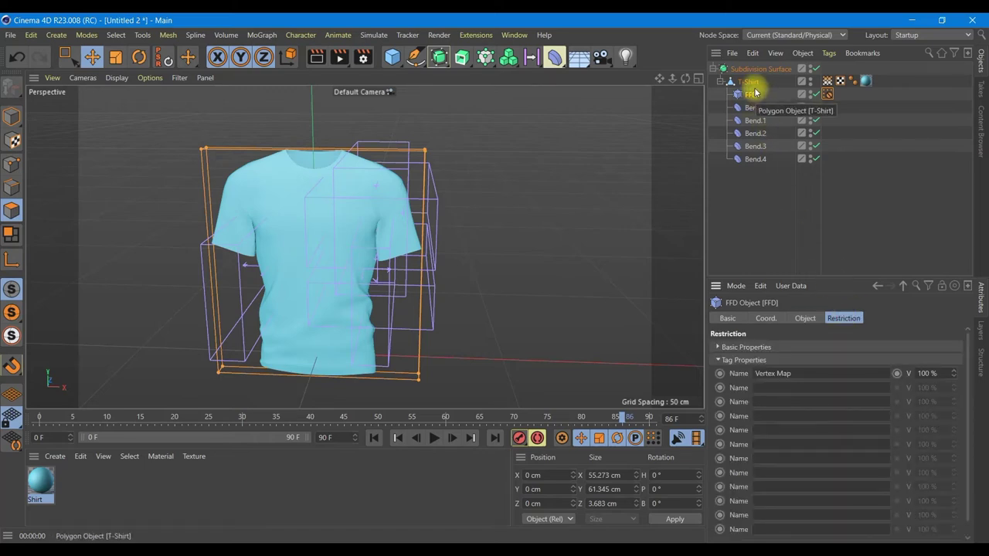
{"action": "left_click", "coordinate": [828, 81]}
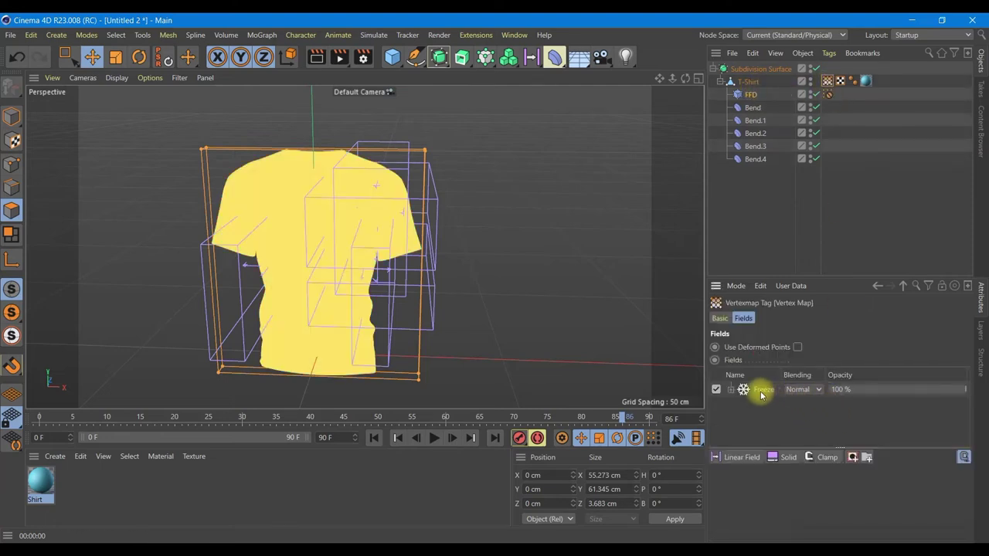
{"action": "left_click", "coordinate": [756, 391]}
Delete the Freeze layer and add a Linear Field to the Vertex Map
{"action": "right_click", "coordinate": [757, 391]}
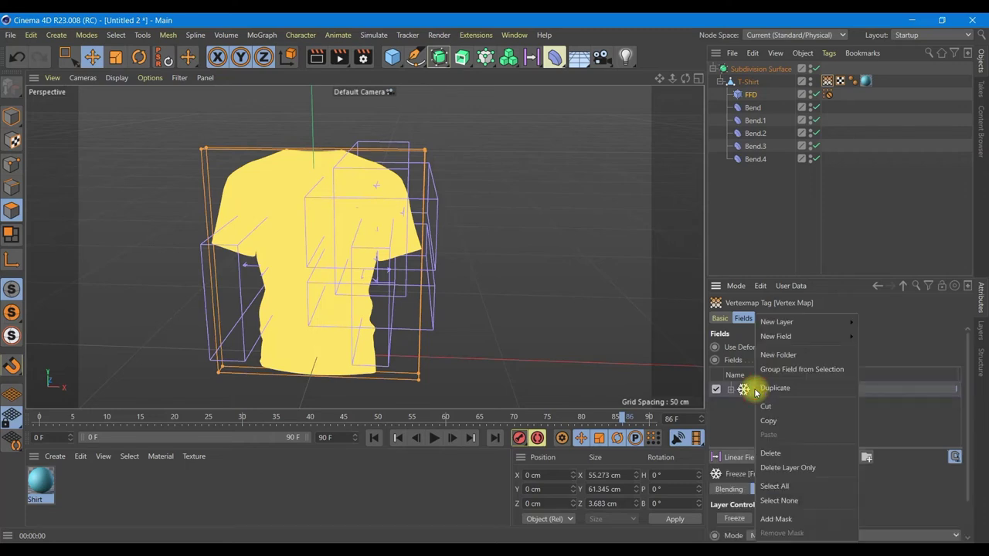
{"action": "left_click", "coordinate": [776, 453]}
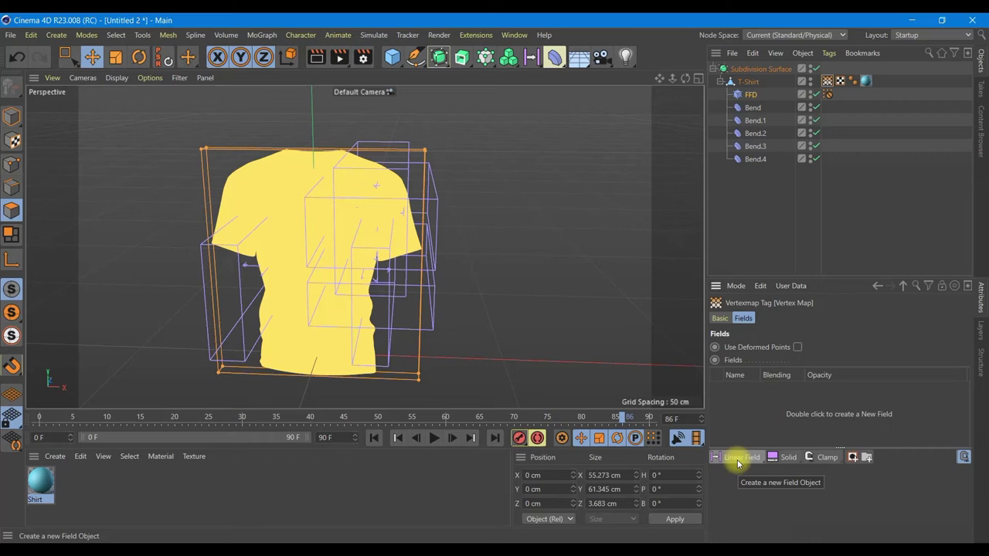
{"action": "left_click", "coordinate": [743, 461]}
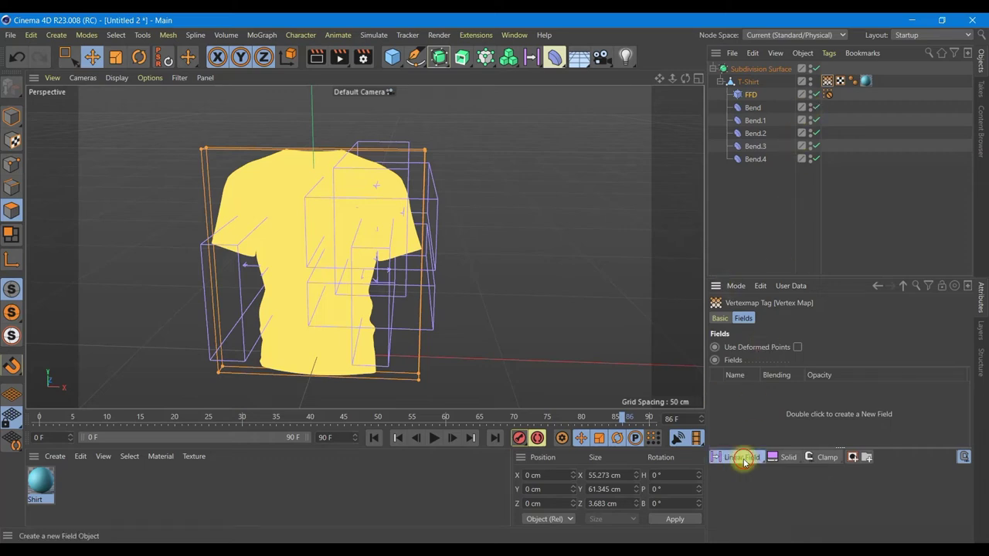
{"action": "left_click_drag", "start_coordinate": [743, 461], "coordinate": [750, 404]}
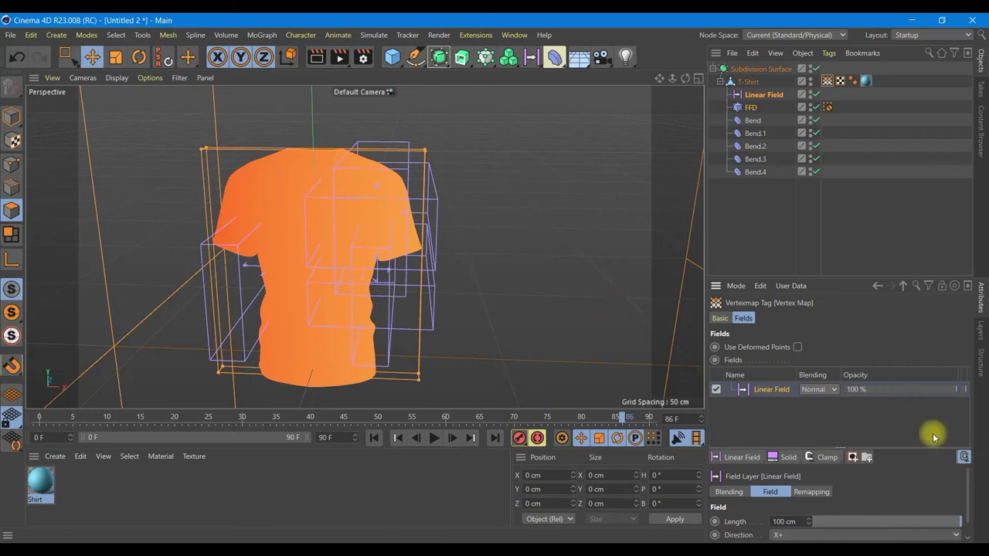
Shorten the Linear Field's length to 27 cm
{"action": "scroll", "coordinate": [473, 257], "scroll_direction": "down", "scroll_amount": 3}
{"action": "scroll", "coordinate": [474, 257], "scroll_direction": "down", "scroll_amount": 2}
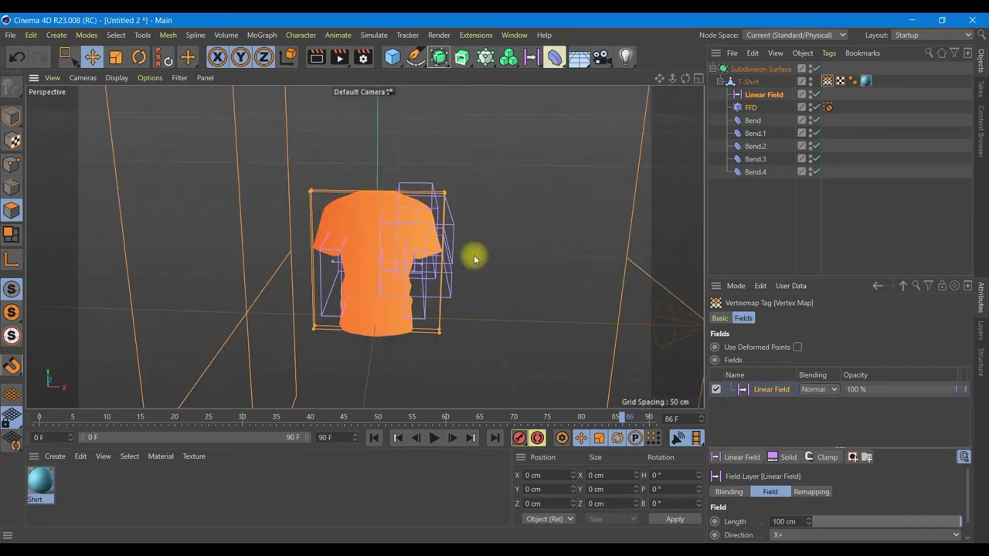
{"action": "scroll", "coordinate": [474, 257], "scroll_direction": "down", "scroll_amount": 2}
{"action": "scroll", "coordinate": [474, 257], "scroll_direction": "down", "scroll_amount": 2}
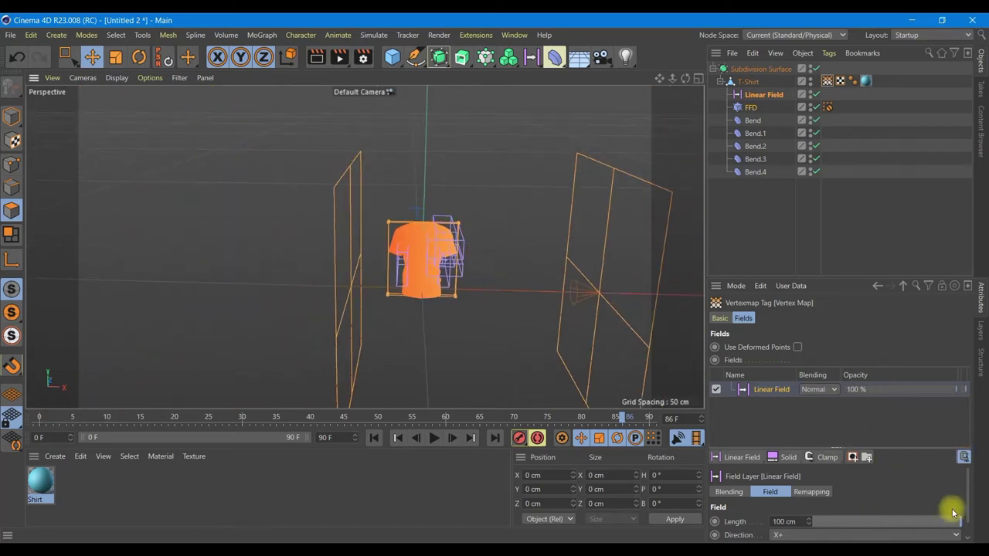
{"action": "scroll", "coordinate": [970, 483], "scroll_direction": "down", "scroll_amount": 1}
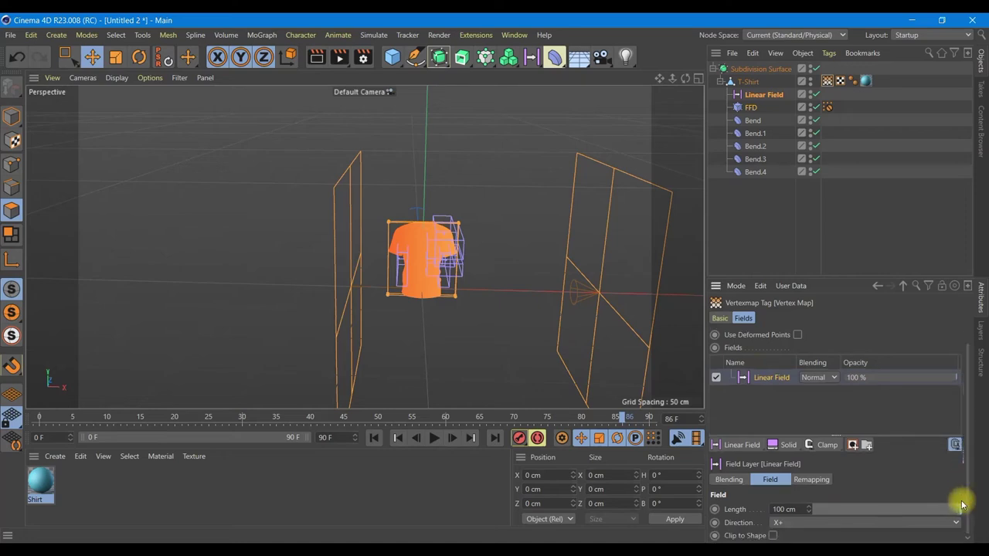
{"action": "left_click_drag", "start_coordinate": [958, 509], "coordinate": [853, 511]}
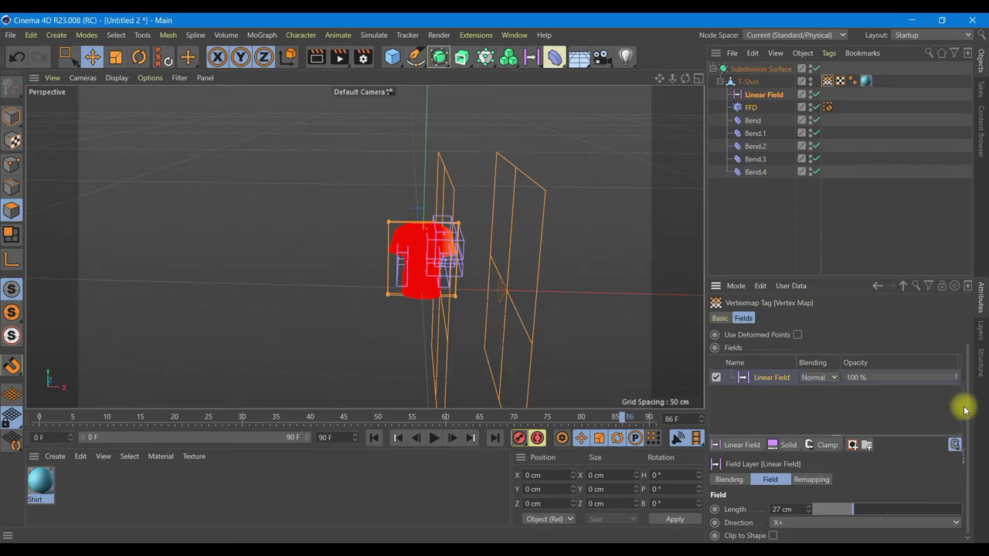
Set the Linear Field direction to X-, adjust its length, and move it to X -49.111 cm
{"action": "left_click", "coordinate": [779, 523]}
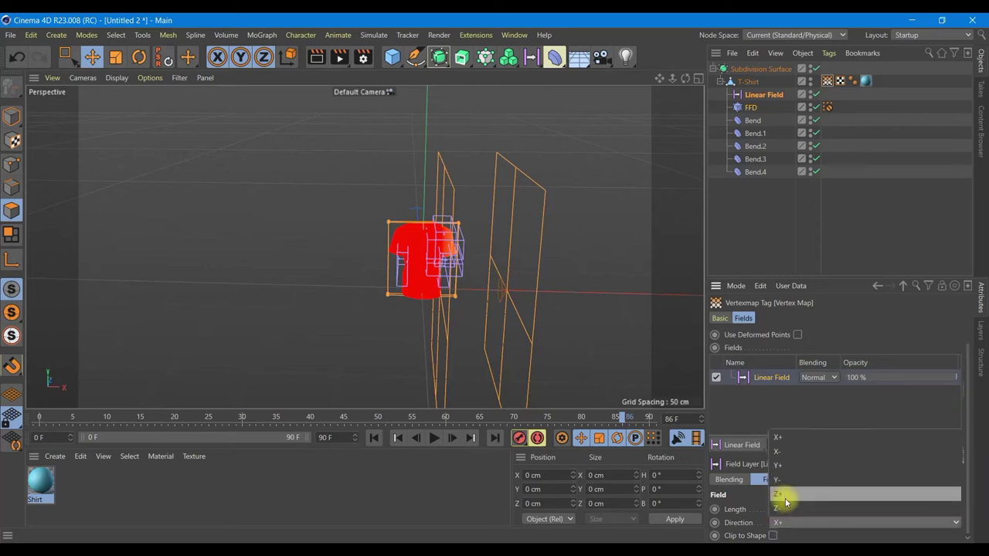
{"action": "left_click", "coordinate": [780, 452]}
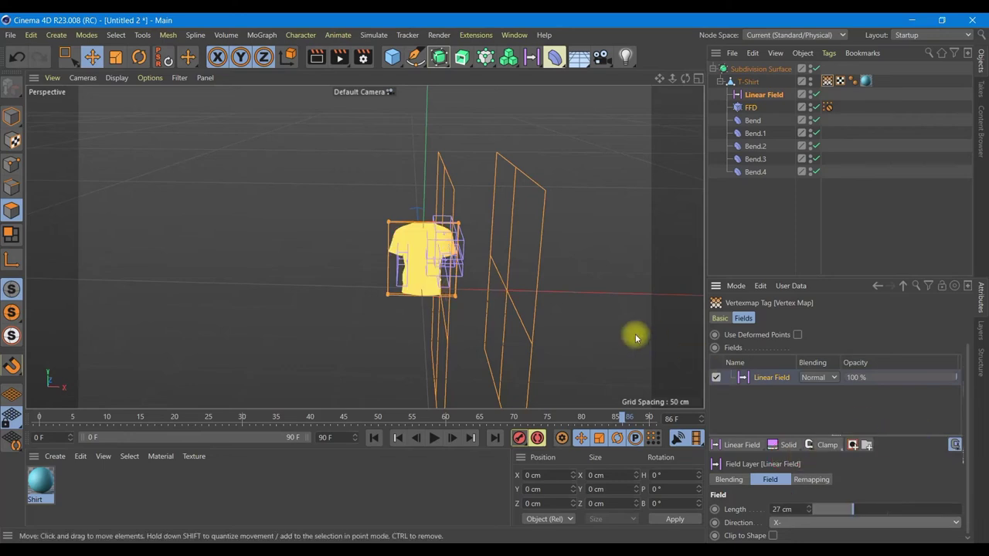
{"action": "left_click_drag", "start_coordinate": [467, 301], "coordinate": [469, 287], "text": "alt"}
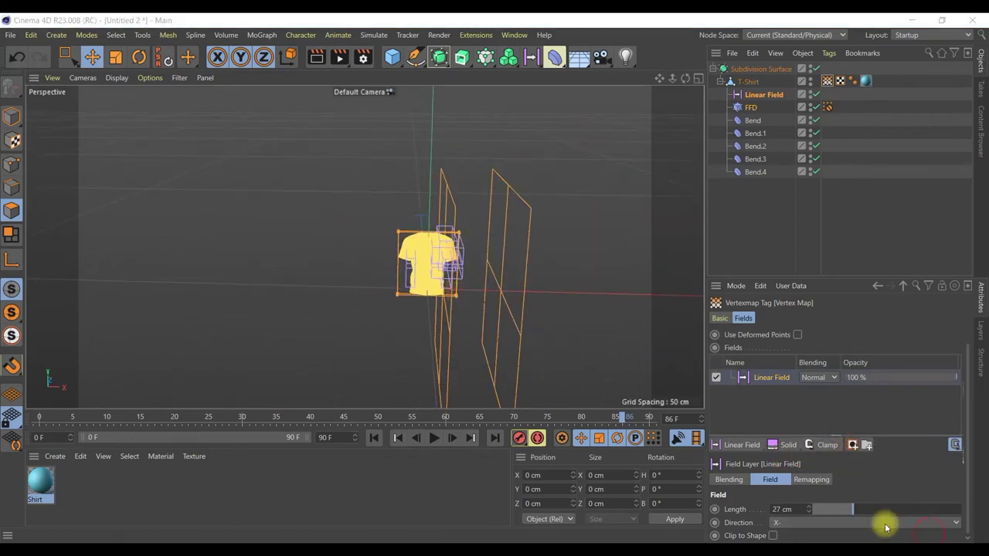
{"action": "mouse_move", "coordinate": [836, 510]}
{"action": "left_mouse_down"}
{"action": "mouse_move", "coordinate": [914, 510]}
{"action": "mouse_move", "coordinate": [885, 513]}
{"action": "left_mouse_up"}
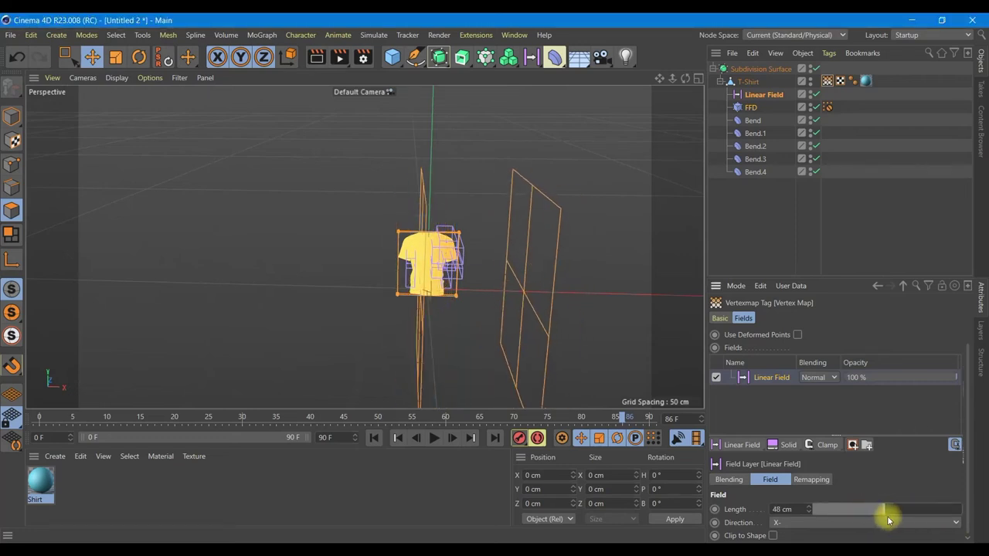
{"action": "left_click", "coordinate": [11, 116]}
{"action": "mouse_move", "coordinate": [512, 298]}
{"action": "left_mouse_down"}
{"action": "mouse_move", "coordinate": [459, 299]}
{"action": "mouse_move", "coordinate": [679, 85]}
{"action": "mouse_move", "coordinate": [499, 243]}
{"action": "left_mouse_up"}
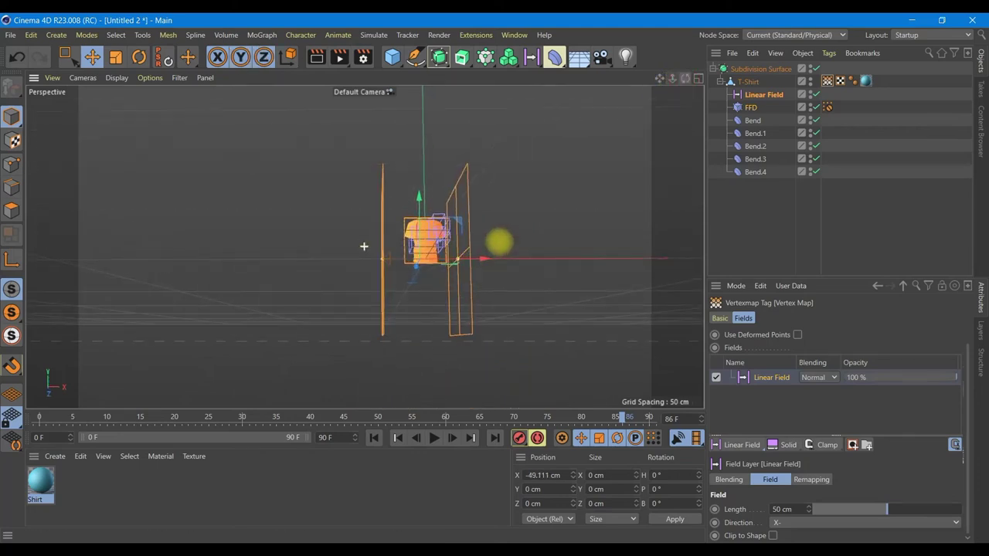
Rotate the Linear Field to a bank of about -43°
{"action": "left_click", "coordinate": [139, 58]}
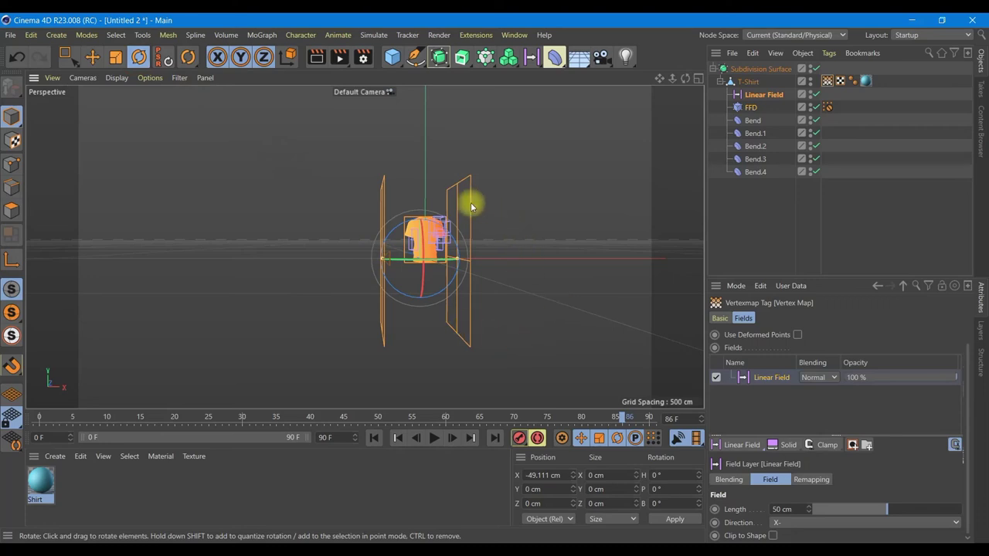
{"action": "left_click", "coordinate": [756, 95]}
{"action": "left_click_drag", "start_coordinate": [453, 234], "coordinate": [436, 189]}
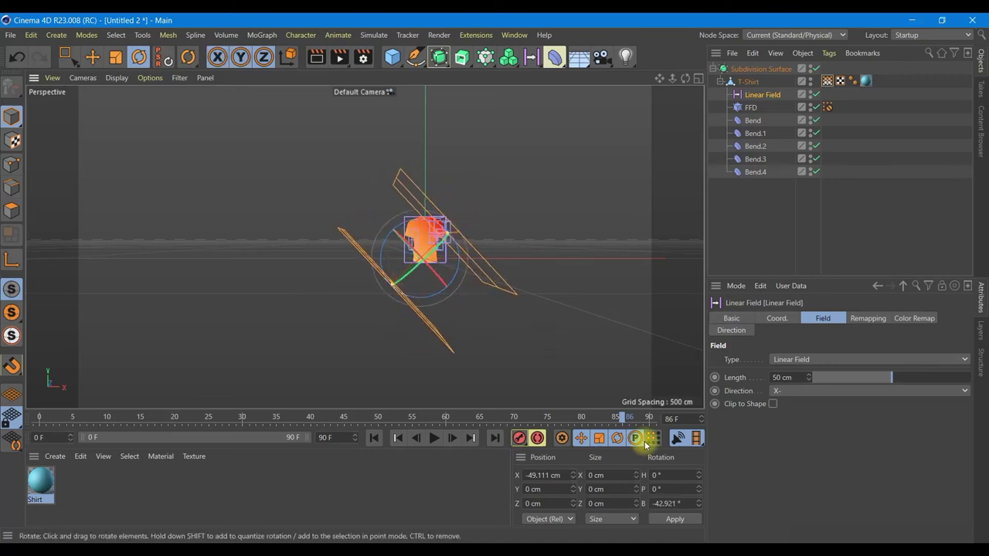
{"action": "double_click", "coordinate": [666, 503]}
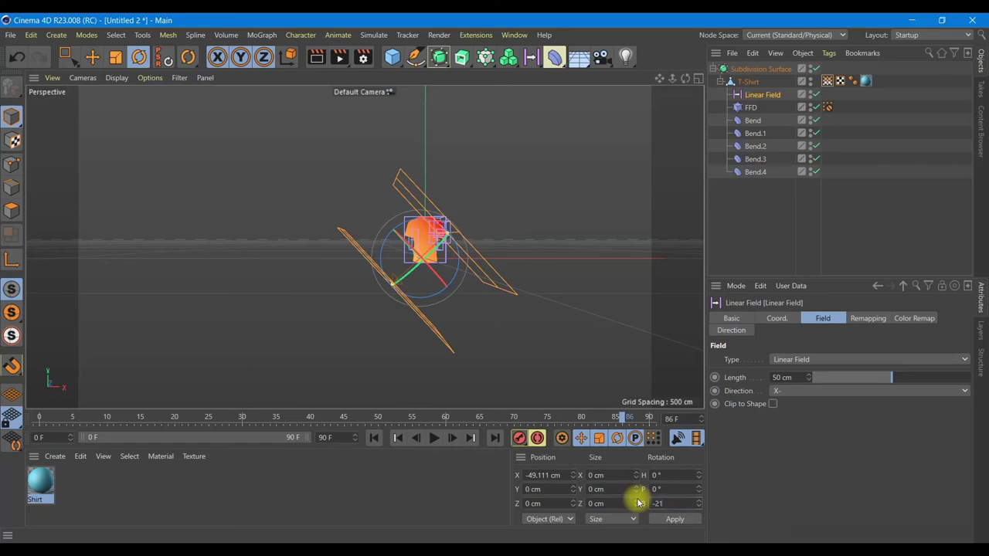
{"action": "left_click", "coordinate": [681, 520]}
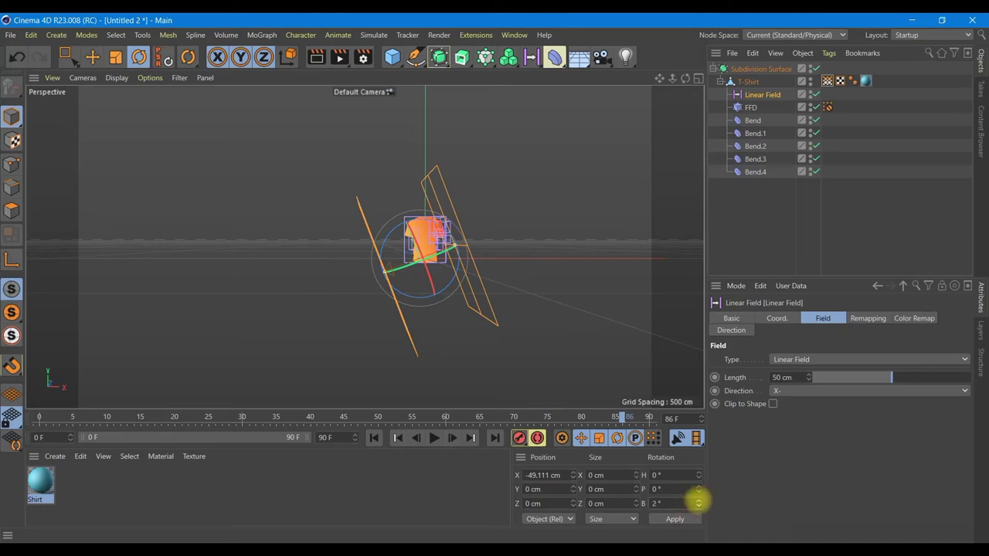
{"action": "left_click_drag", "start_coordinate": [699, 503], "coordinate": [492, 222]}
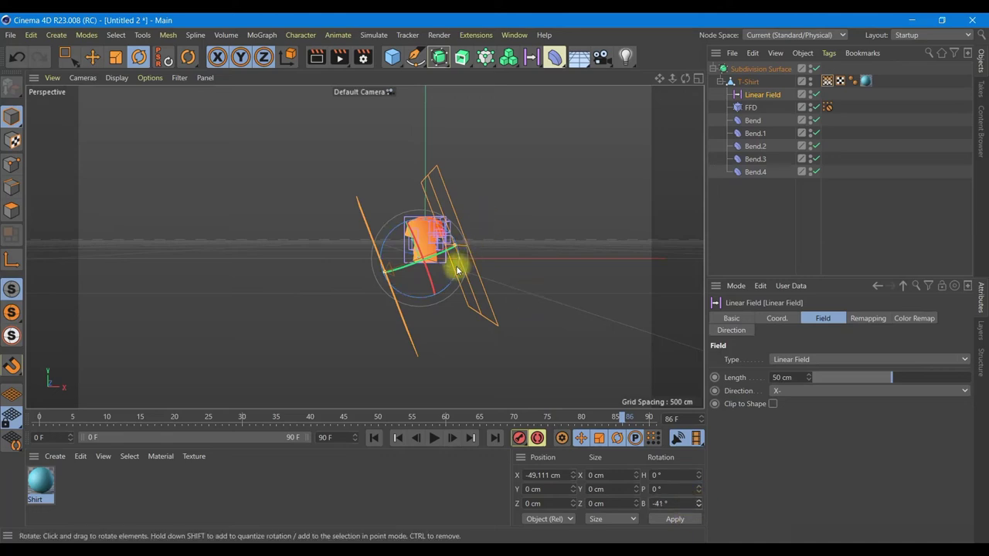
{"action": "mouse_move", "coordinate": [459, 269]}
{"action": "left_mouse_down"}
{"action": "mouse_move", "coordinate": [460, 245]}
{"action": "mouse_move", "coordinate": [461, 255]}
{"action": "left_mouse_up"}
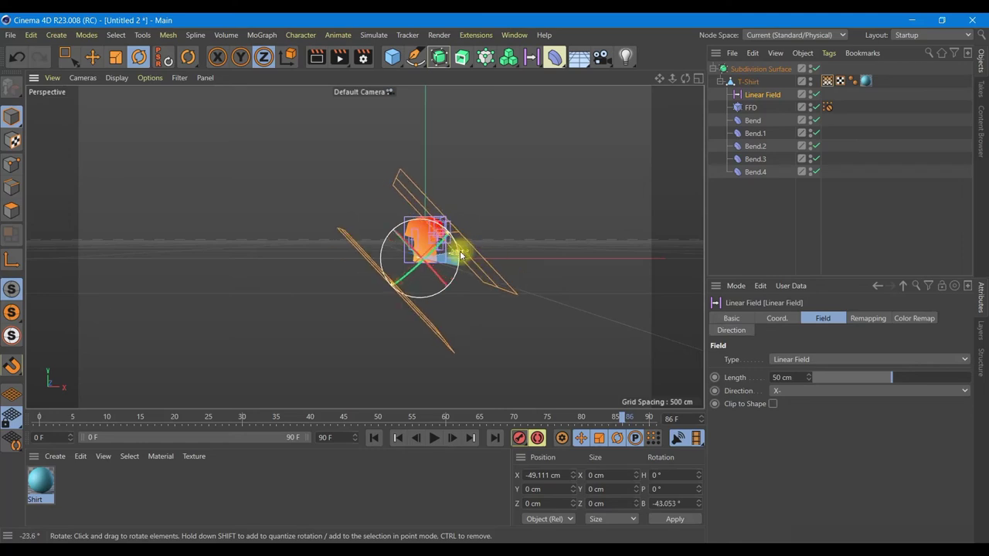
Set the Linear Field's length to 32.205 cm and scale its planes
{"action": "left_click", "coordinate": [92, 57]}
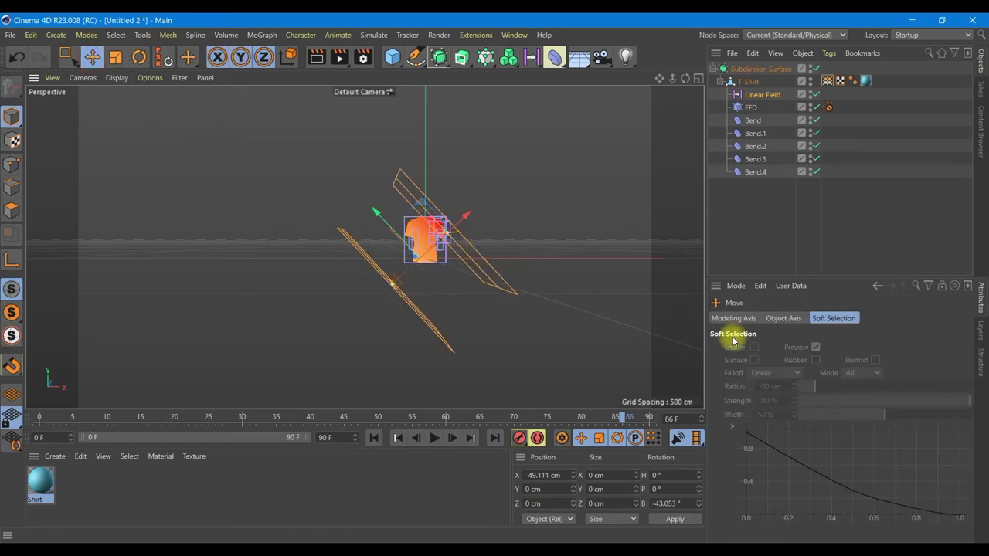
{"action": "left_click", "coordinate": [761, 95]}
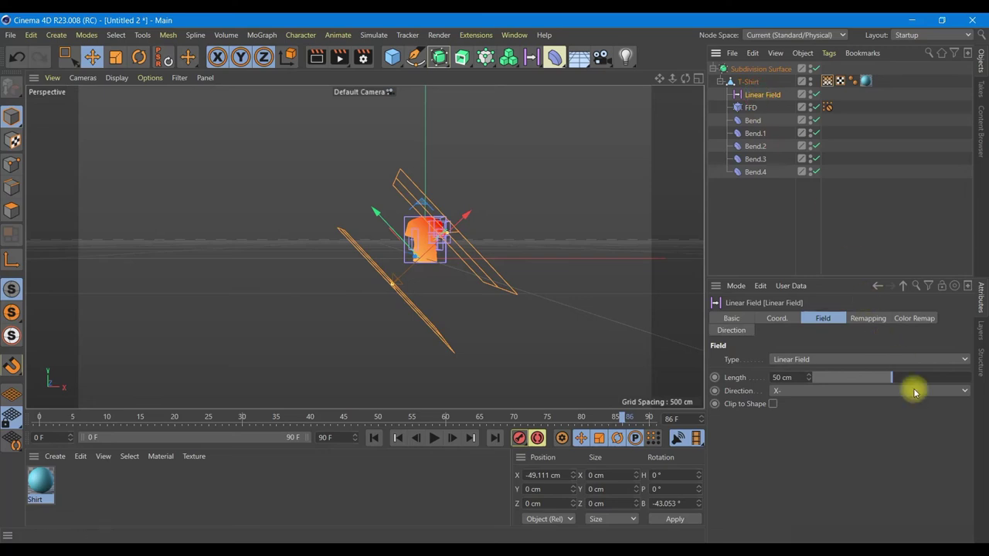
{"action": "mouse_move", "coordinate": [880, 377]}
{"action": "left_mouse_down"}
{"action": "mouse_move", "coordinate": [900, 377]}
{"action": "mouse_move", "coordinate": [888, 377]}
{"action": "left_mouse_up"}
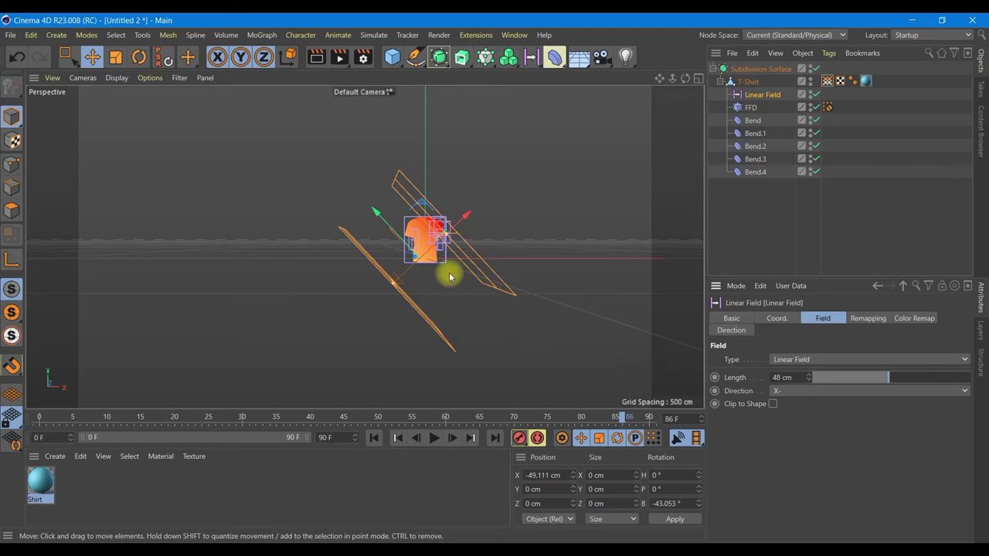
{"action": "left_click", "coordinate": [115, 57]}
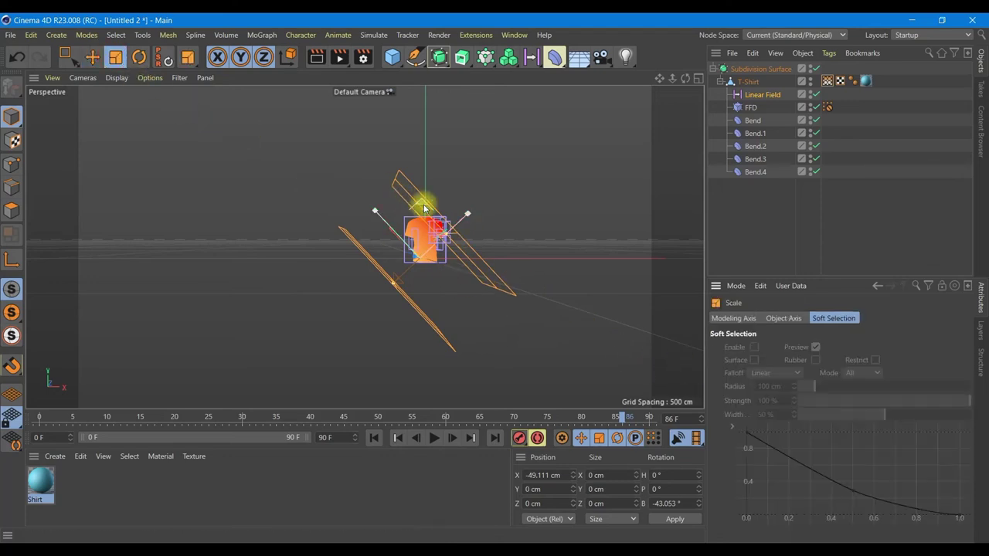
{"action": "left_click_drag", "start_coordinate": [424, 206], "coordinate": [428, 249]}
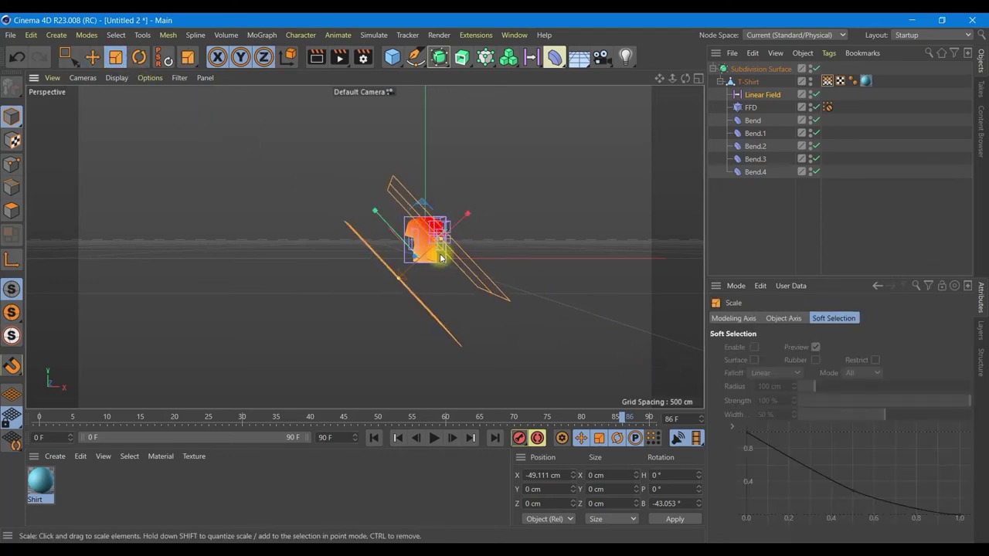
{"action": "scroll", "coordinate": [428, 249], "scroll_direction": "up", "scroll_amount": 3}
{"action": "scroll", "coordinate": [429, 247], "scroll_direction": "up", "scroll_amount": 3}
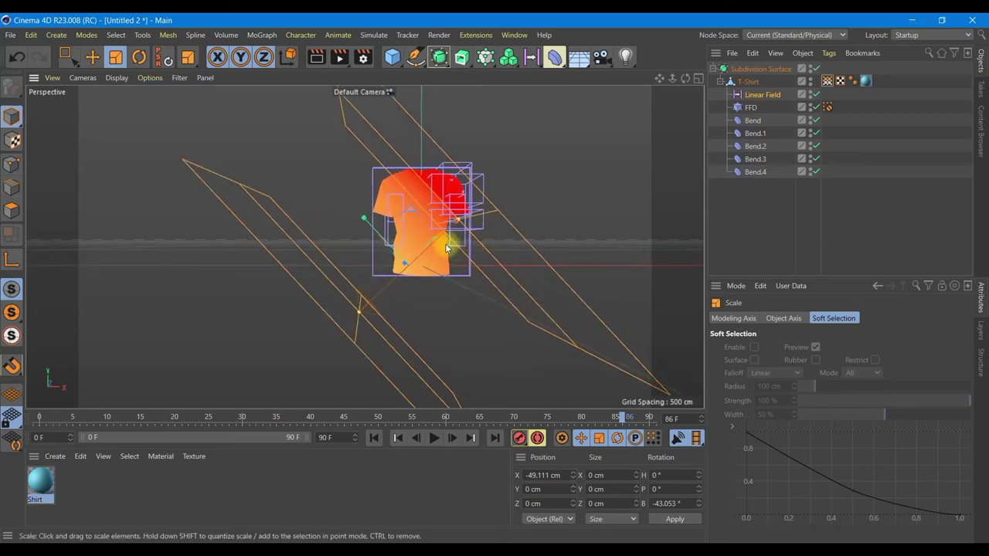
{"action": "left_click_drag", "start_coordinate": [432, 244], "coordinate": [409, 249]}
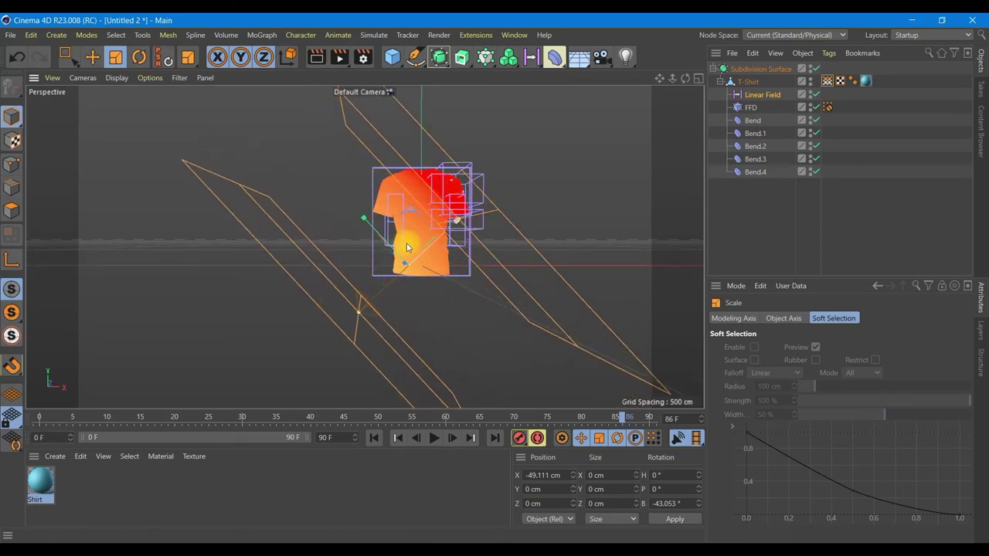
{"action": "left_click_drag", "start_coordinate": [365, 221], "coordinate": [402, 238]}
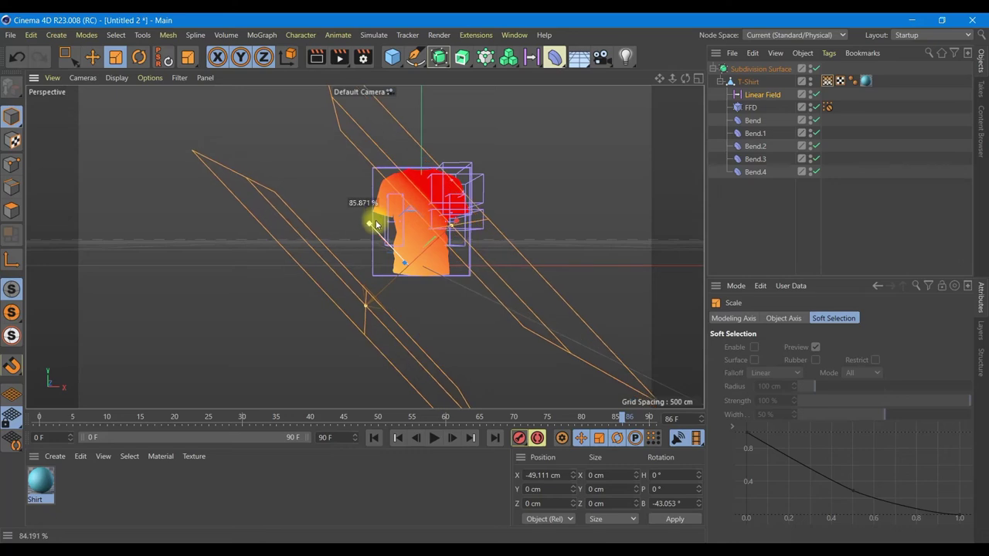
Move the Linear Field up and right to X 25.88, Y 70.061 cm
{"action": "left_click", "coordinate": [92, 57]}
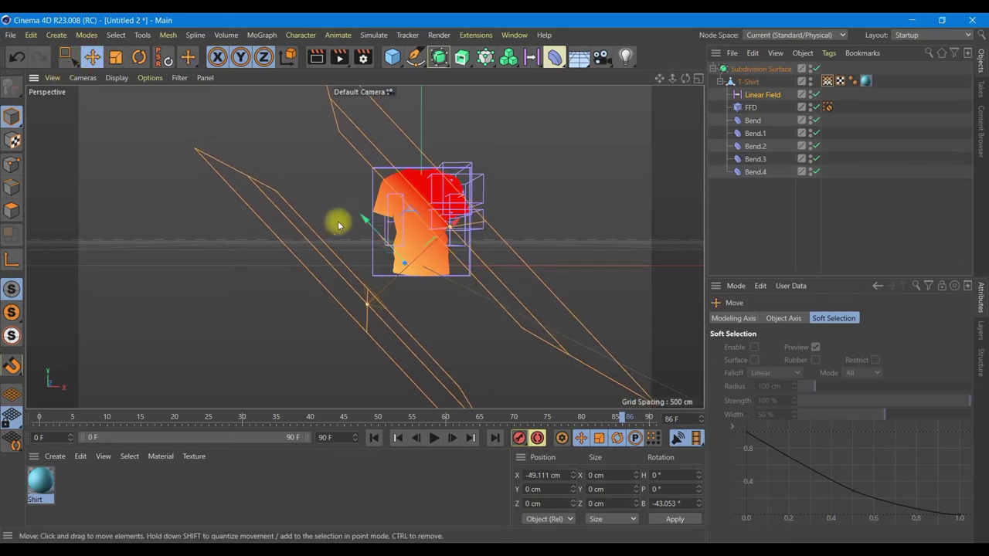
{"action": "left_click", "coordinate": [762, 95]}
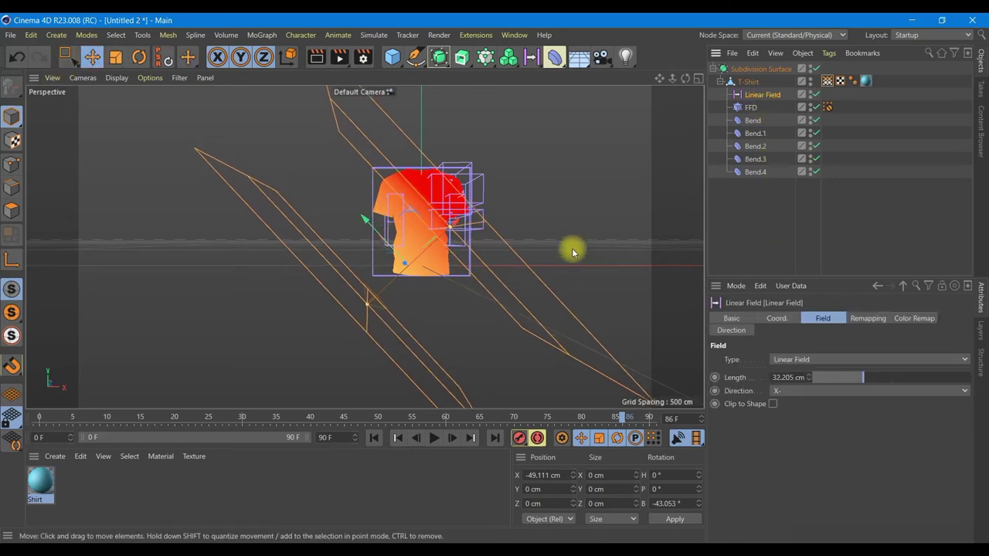
{"action": "left_click_drag", "start_coordinate": [460, 225], "coordinate": [620, 126]}
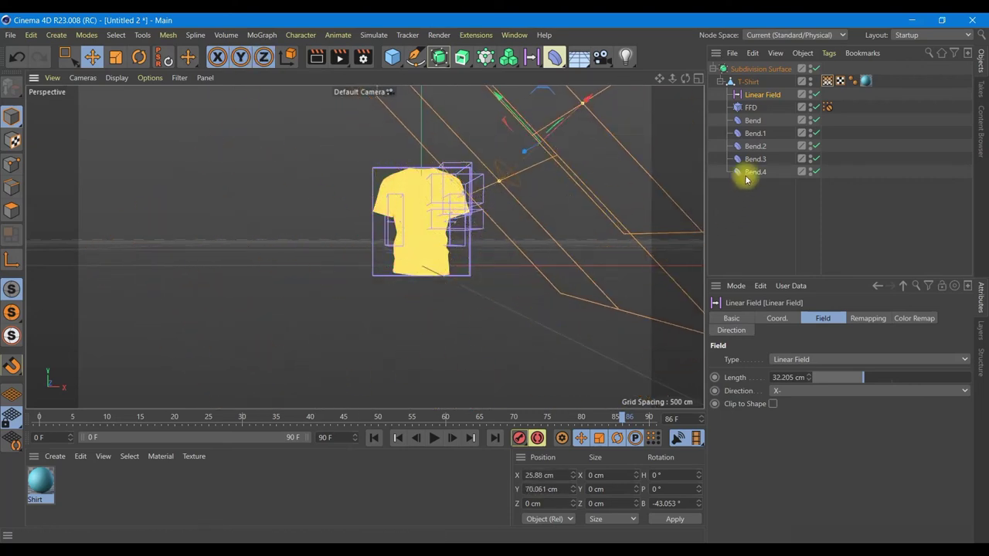
Extend the timeline to 150 frames, checking the Bend, FFD and Linear Field objects
{"action": "left_click", "coordinate": [754, 122]}
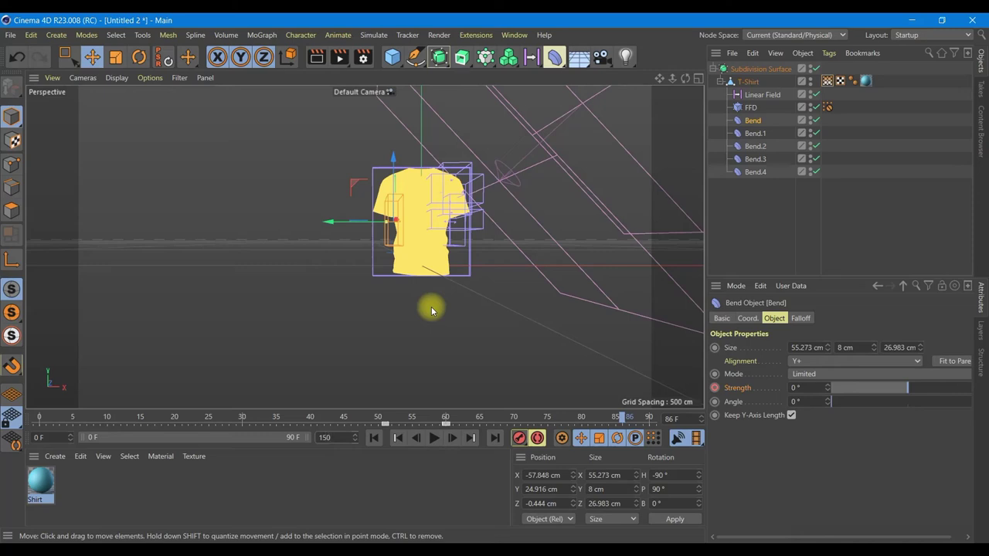
{"action": "left_click", "coordinate": [344, 516]}
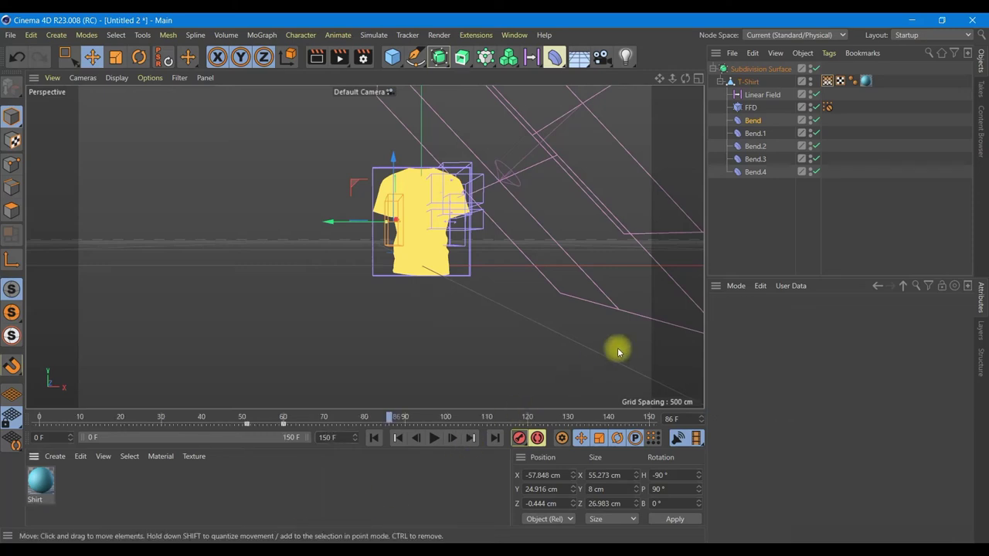
{"action": "left_click", "coordinate": [754, 122]}
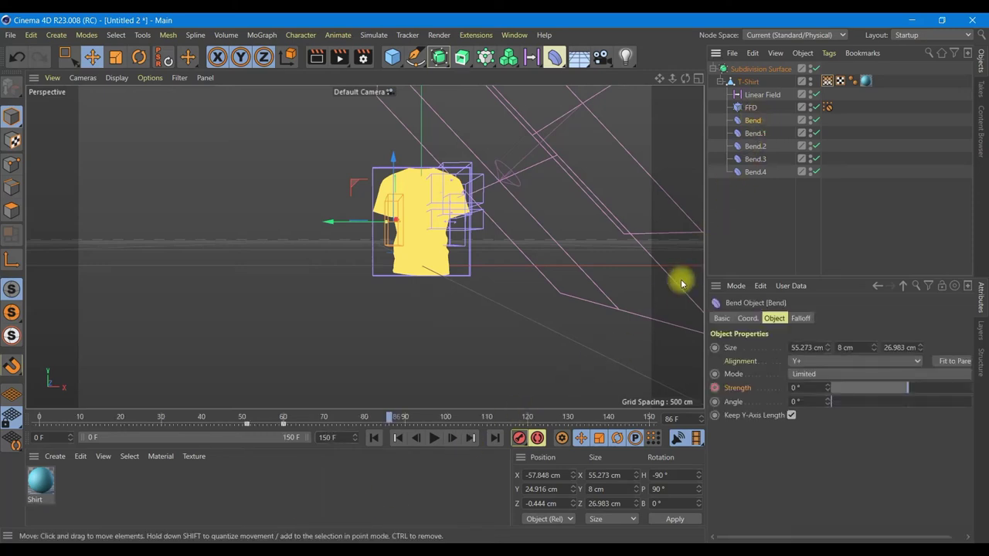
{"action": "left_click", "coordinate": [760, 96]}
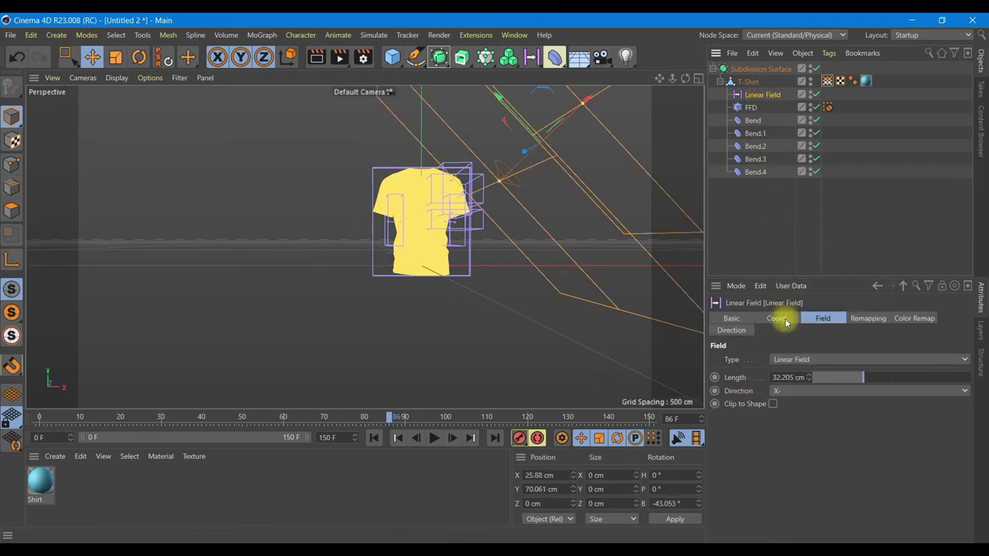
{"action": "left_click", "coordinate": [754, 108]}
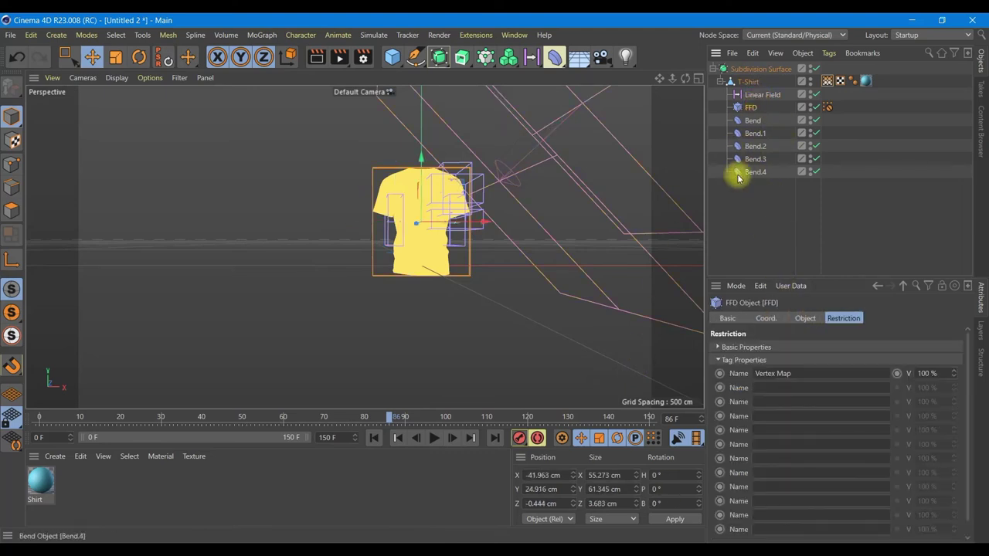
{"action": "left_click", "coordinate": [753, 121]}
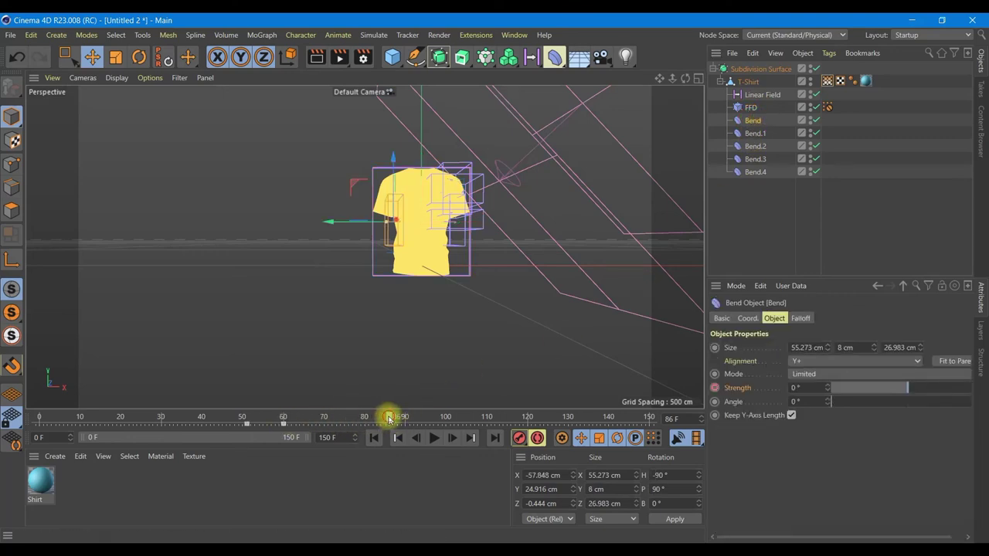
Keyframe the Linear Field's current position at around frame 60
{"action": "left_click_drag", "start_coordinate": [390, 418], "coordinate": [286, 415]}
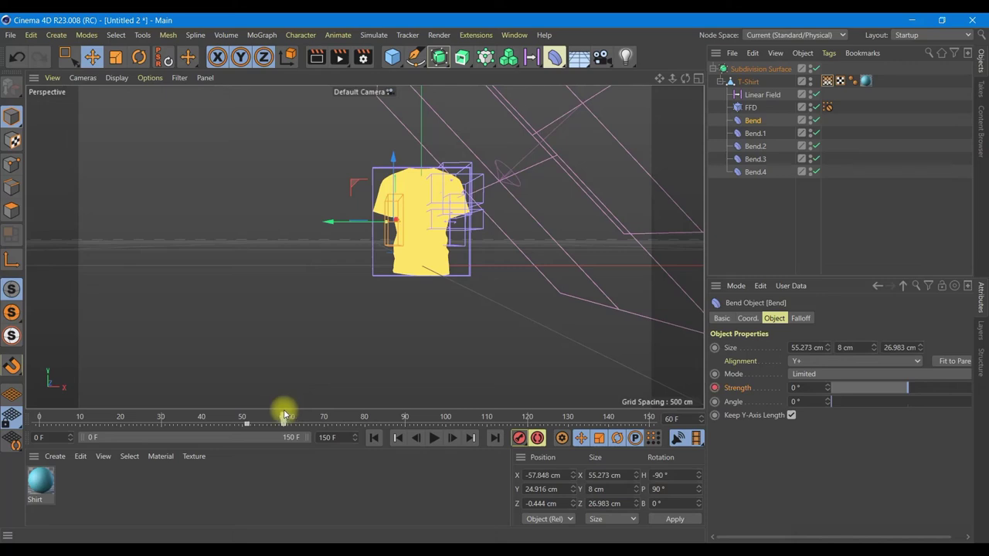
{"action": "left_click", "coordinate": [763, 95]}
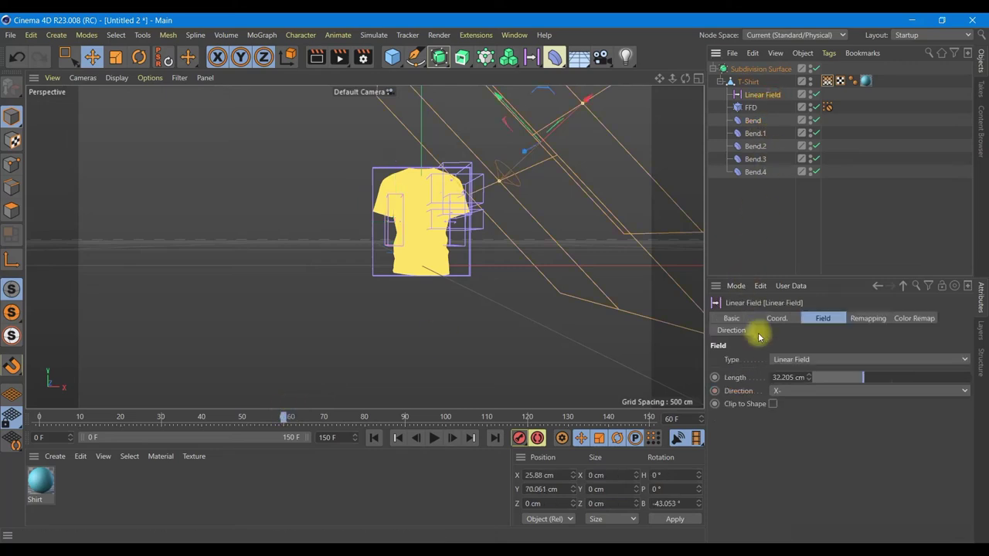
{"action": "left_click", "coordinate": [777, 319]}
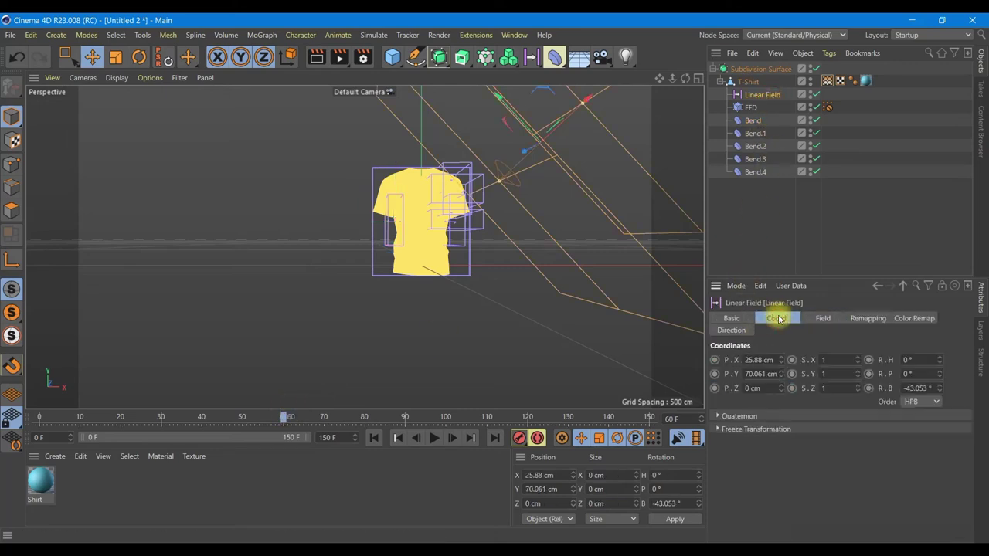
{"action": "left_click", "coordinate": [714, 375]}
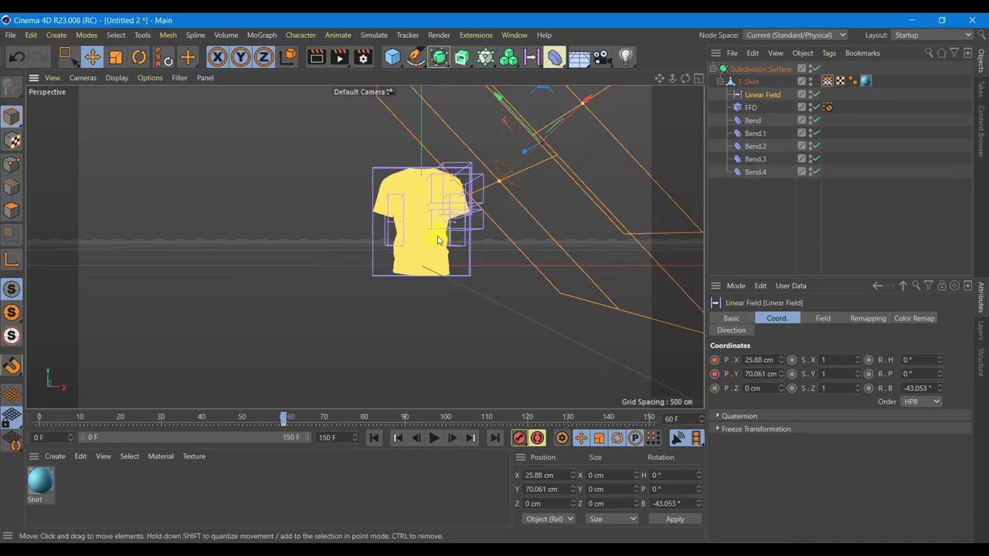
At frame 80, move the Linear Field down-left past the shirt and keyframe P.X and P.Y
{"action": "left_click_drag", "start_coordinate": [286, 419], "coordinate": [357, 423]}
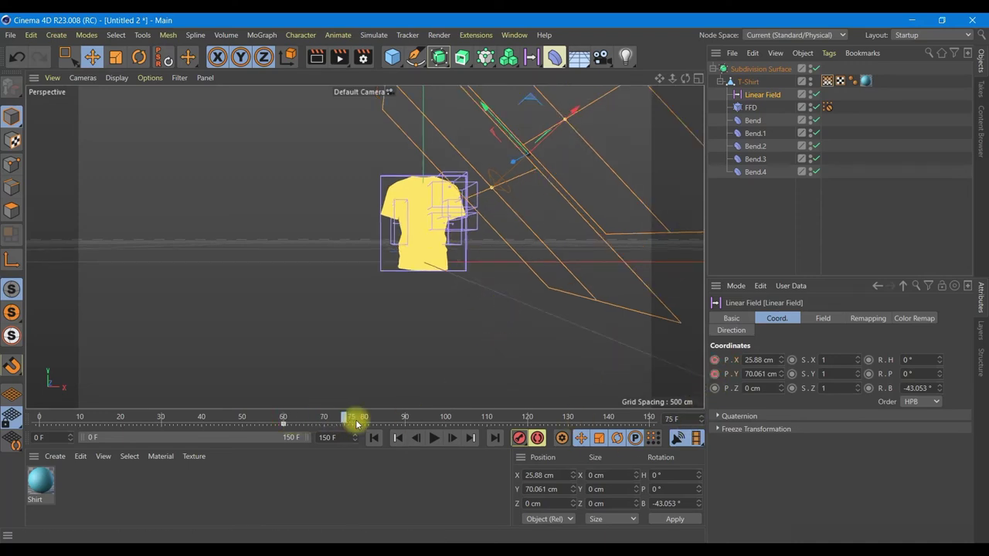
{"action": "mouse_move", "coordinate": [568, 114]}
{"action": "left_mouse_down"}
{"action": "mouse_move", "coordinate": [517, 156]}
{"action": "mouse_move", "coordinate": [481, 168]}
{"action": "mouse_move", "coordinate": [466, 191]}
{"action": "mouse_move", "coordinate": [375, 230]}
{"action": "mouse_move", "coordinate": [360, 247]}
{"action": "left_mouse_up"}
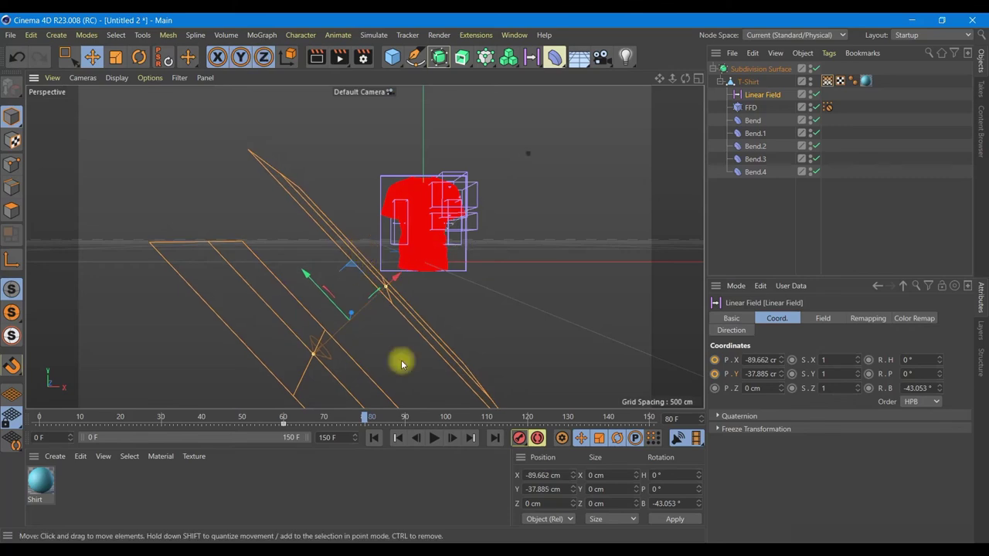
{"action": "left_click", "coordinate": [715, 361]}
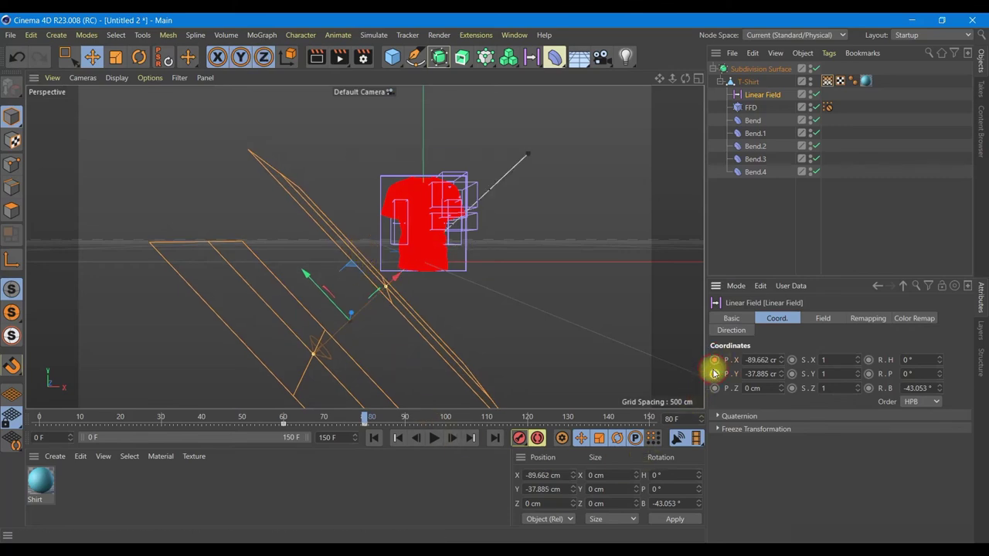
{"action": "left_click", "coordinate": [715, 374]}
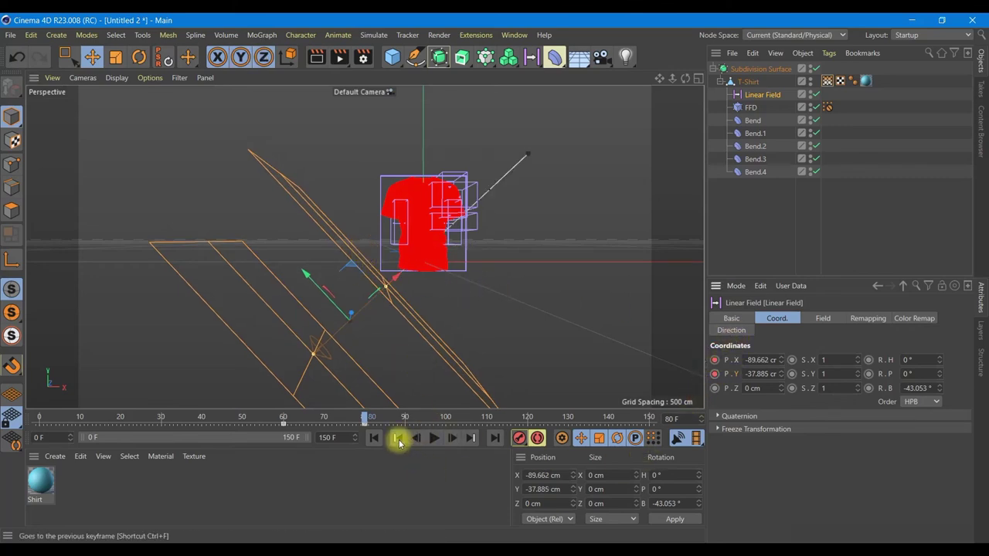
{"action": "left_click", "coordinate": [373, 438]}
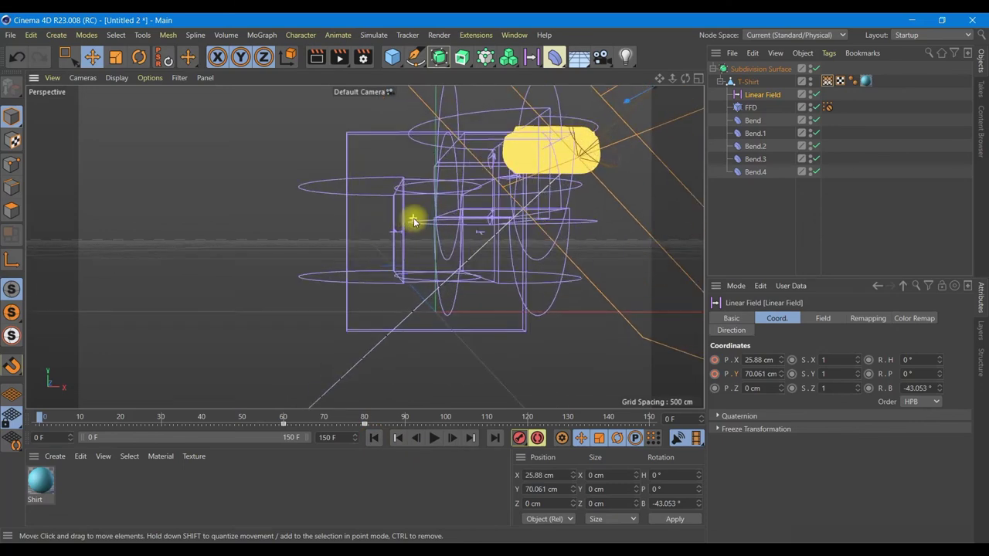
Hide the FFD cage and all Bend deformers from the viewport
{"action": "left_click", "coordinate": [812, 107]}
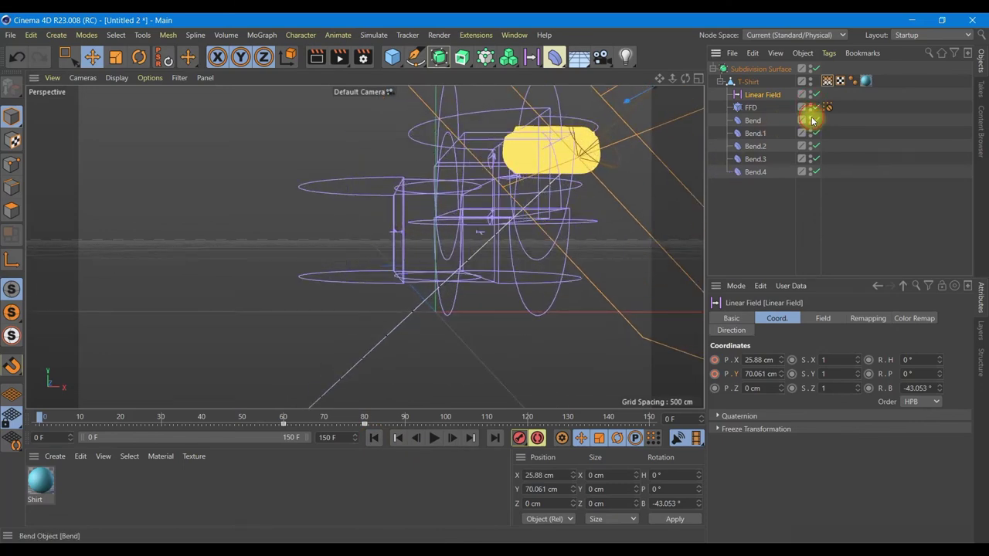
{"action": "left_click", "coordinate": [812, 120]}
{"action": "left_click", "coordinate": [811, 147]}
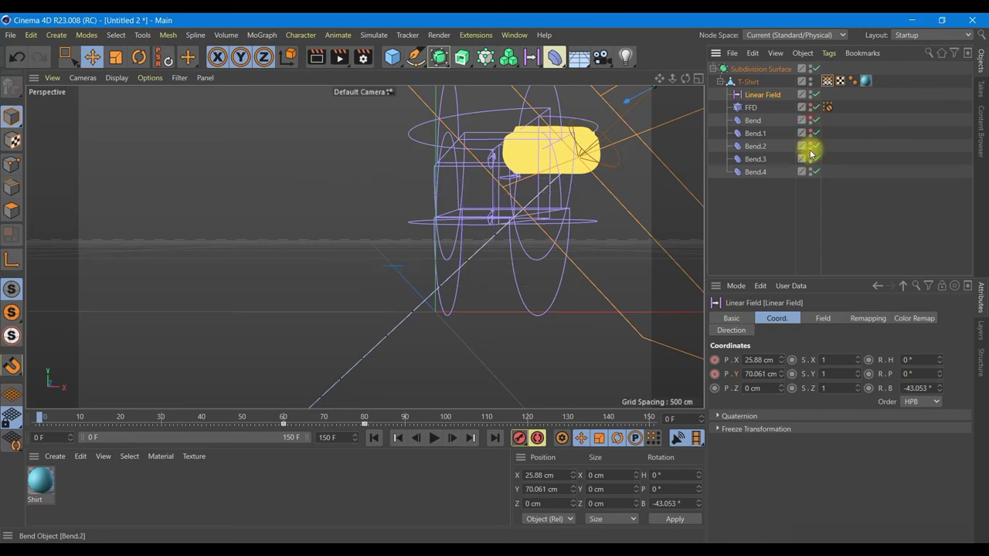
{"action": "left_click", "coordinate": [811, 158]}
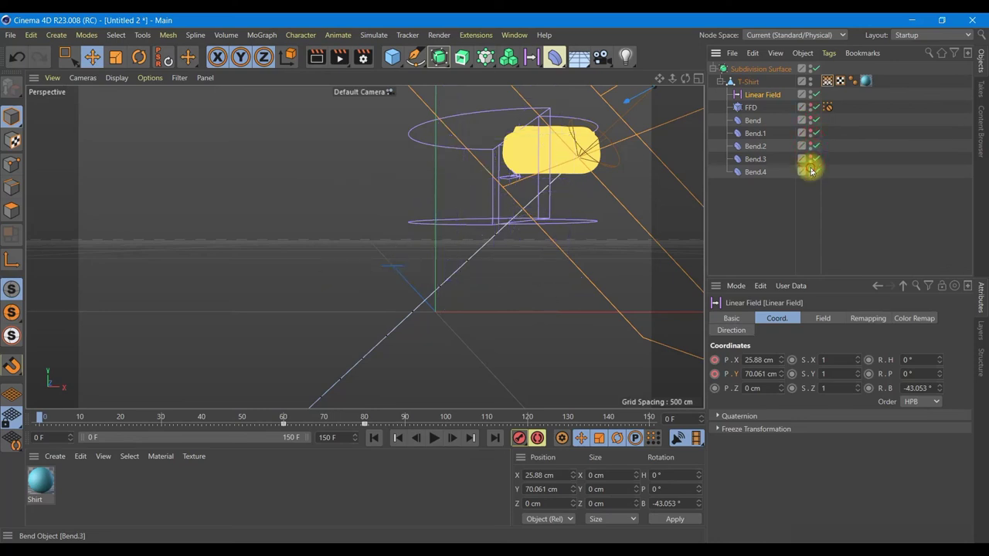
{"action": "left_click", "coordinate": [811, 170]}
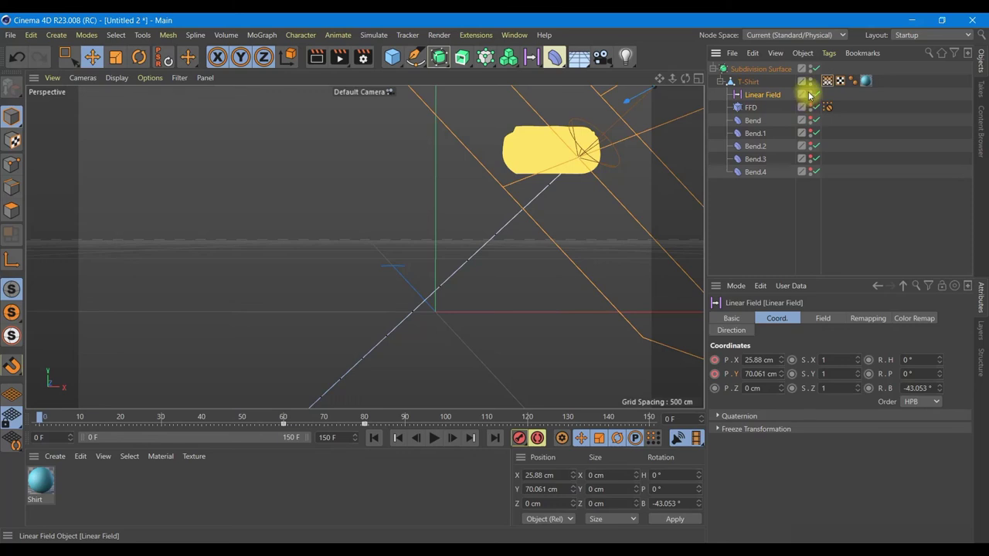
Render a preview of the view with the deformer cages hidden
{"action": "scroll", "coordinate": [292, 296], "scroll_direction": "down", "scroll_amount": 2}
{"action": "scroll", "coordinate": [292, 296], "scroll_direction": "down", "scroll_amount": 2}
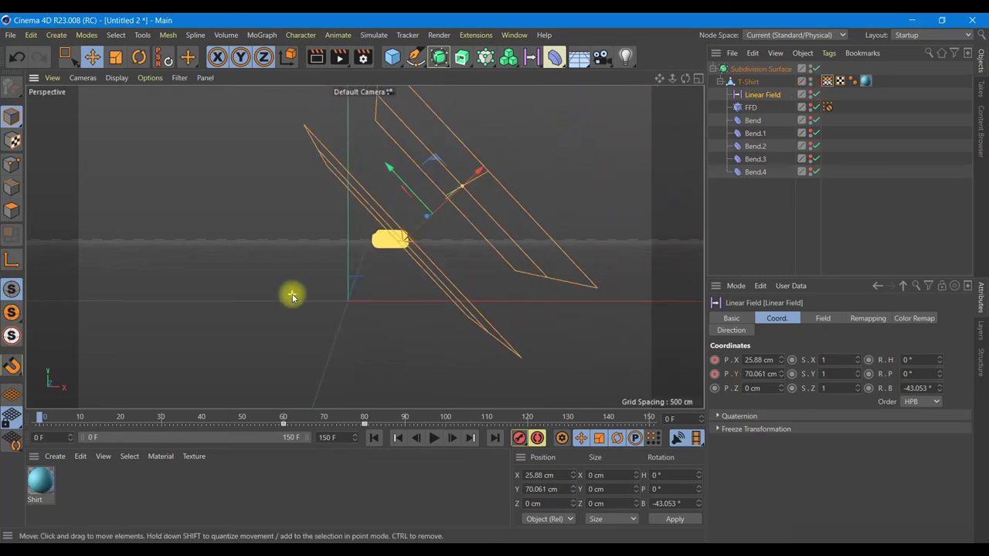
{"action": "scroll", "coordinate": [292, 295], "scroll_direction": "down", "scroll_amount": 2}
{"action": "scroll", "coordinate": [376, 291], "scroll_direction": "up", "scroll_amount": 2}
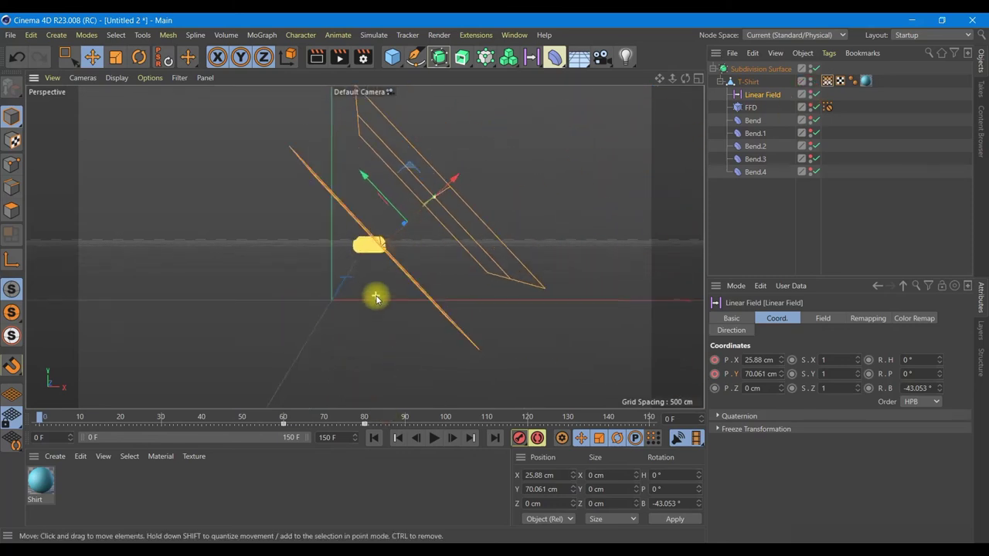
{"action": "scroll", "coordinate": [341, 226], "scroll_direction": "up", "scroll_amount": 2}
{"action": "scroll", "coordinate": [341, 226], "scroll_direction": "up", "scroll_amount": 2}
{"action": "scroll", "coordinate": [341, 227], "scroll_direction": "up", "scroll_amount": 2}
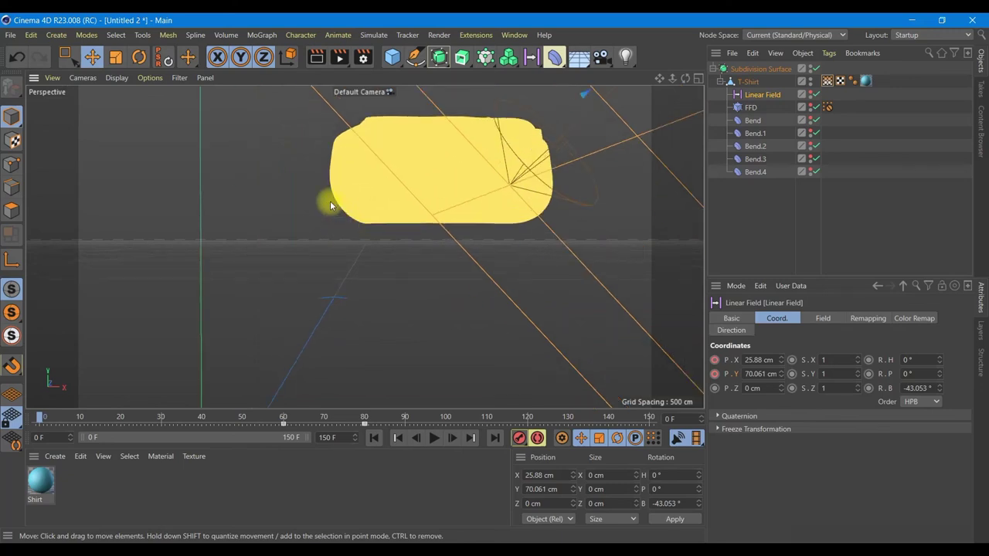
{"action": "left_click", "coordinate": [314, 57]}
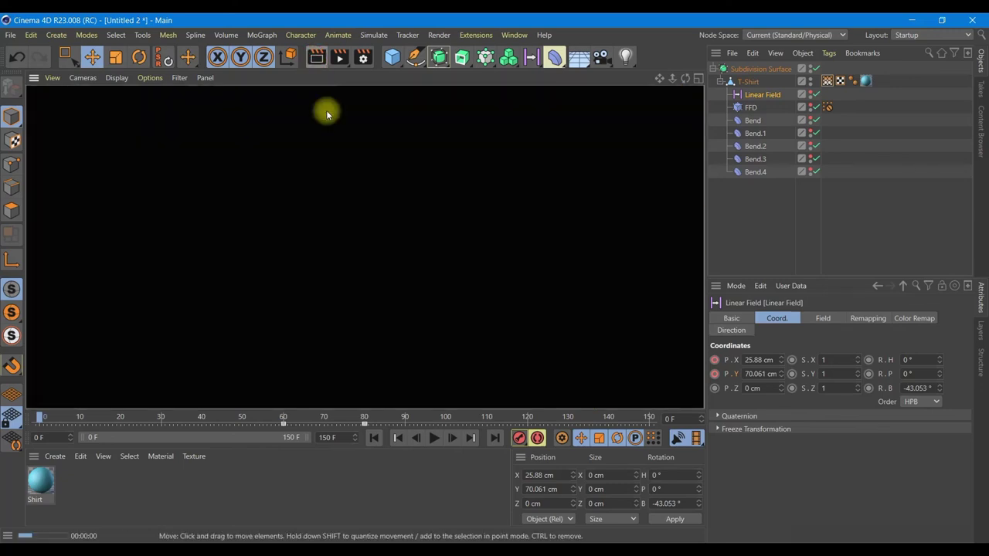
Play the animation, stop at frame 130 and render the unfolded shirt
{"action": "left_click", "coordinate": [373, 438]}
{"action": "left_click", "coordinate": [433, 439]}
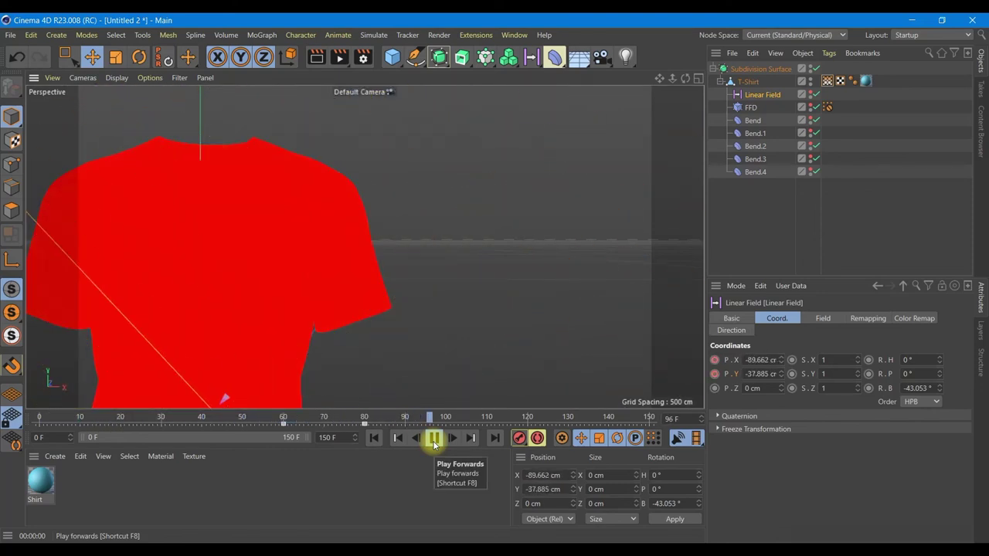
{"action": "left_click", "coordinate": [434, 438]}
{"action": "scroll", "coordinate": [435, 250], "scroll_direction": "down", "scroll_amount": 5}
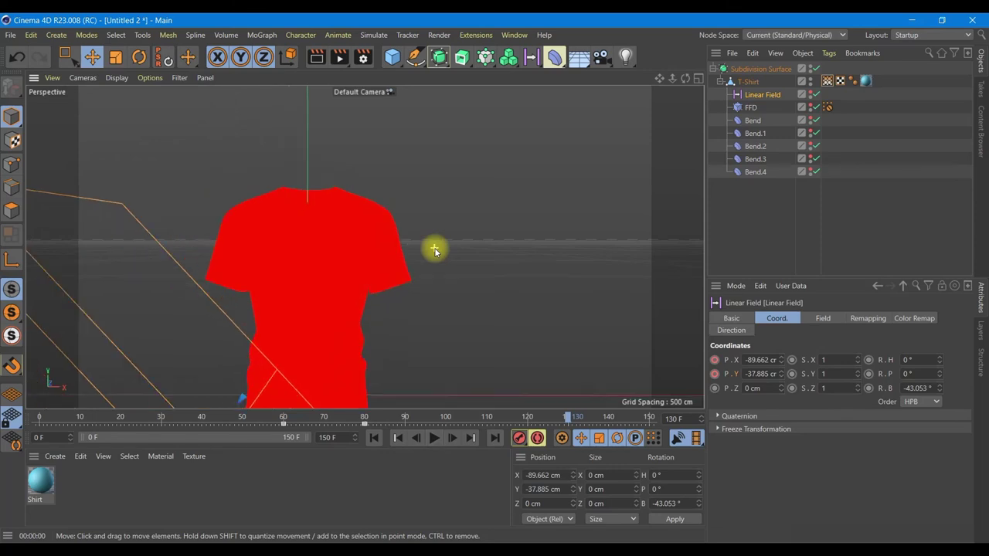
{"action": "scroll", "coordinate": [435, 250], "scroll_direction": "down", "scroll_amount": 3}
{"action": "left_click", "coordinate": [314, 62]}
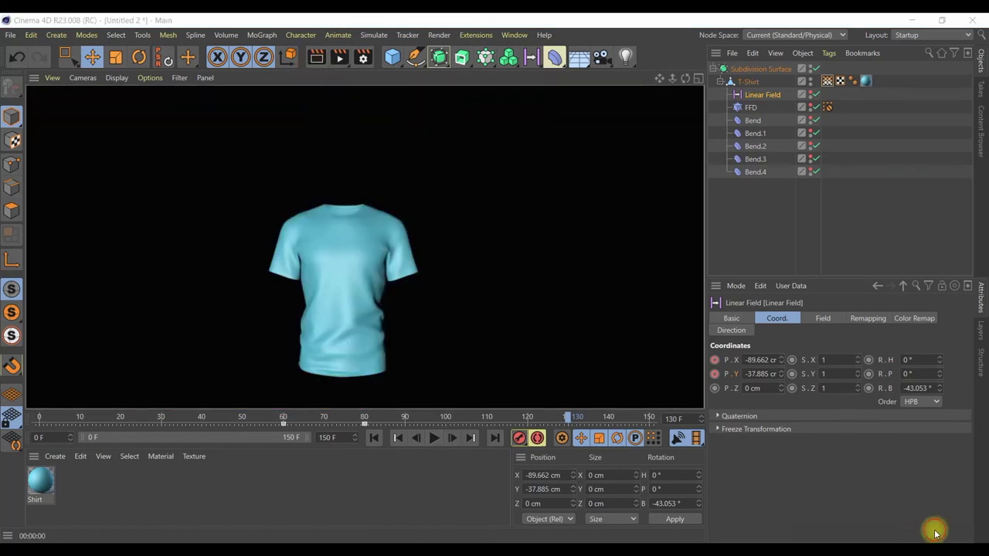
Add a Jiggle deformer under the T-Shirt after Bend.4 with Stiffness 20%
{"action": "left_click", "coordinate": [556, 59]}
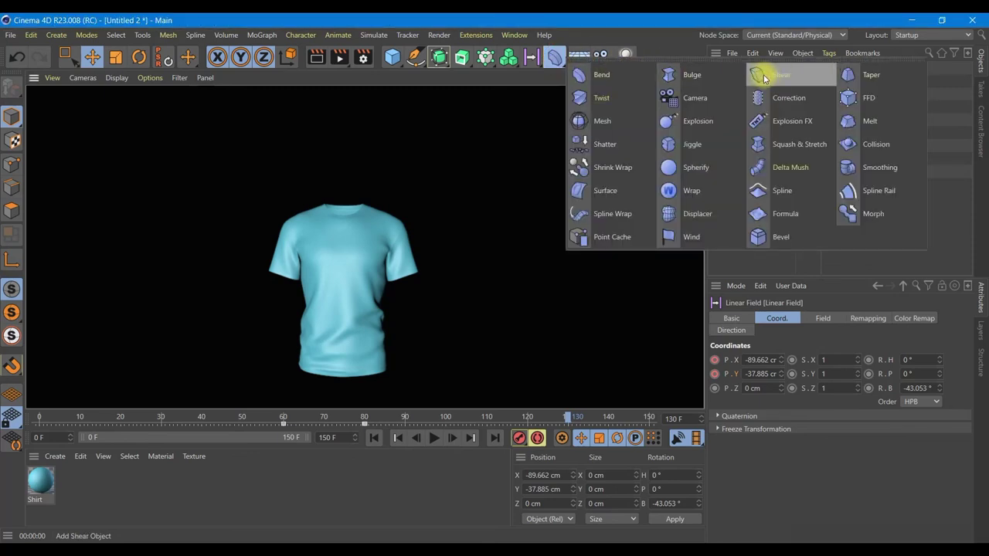
{"action": "left_click", "coordinate": [681, 157]}
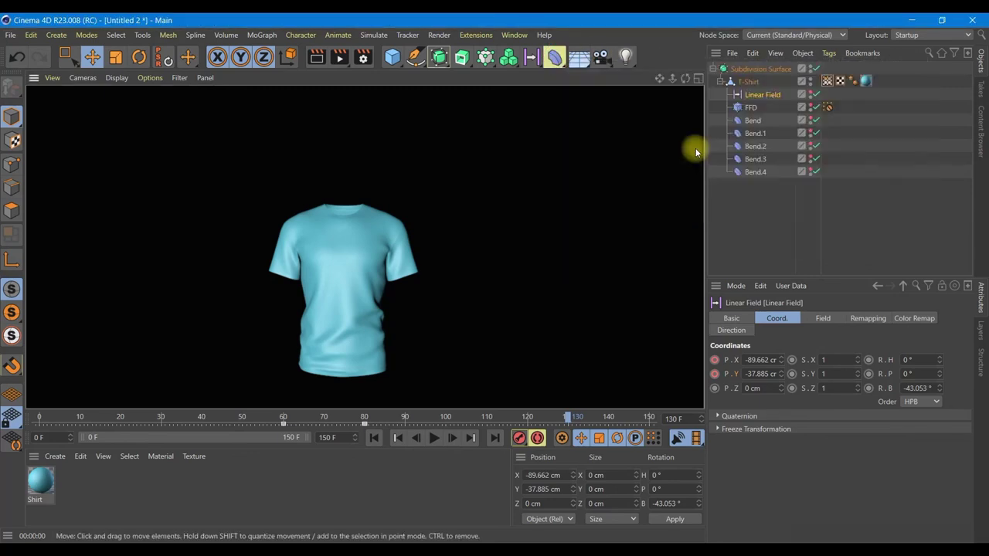
{"action": "left_click_drag", "start_coordinate": [734, 69], "coordinate": [752, 193]}
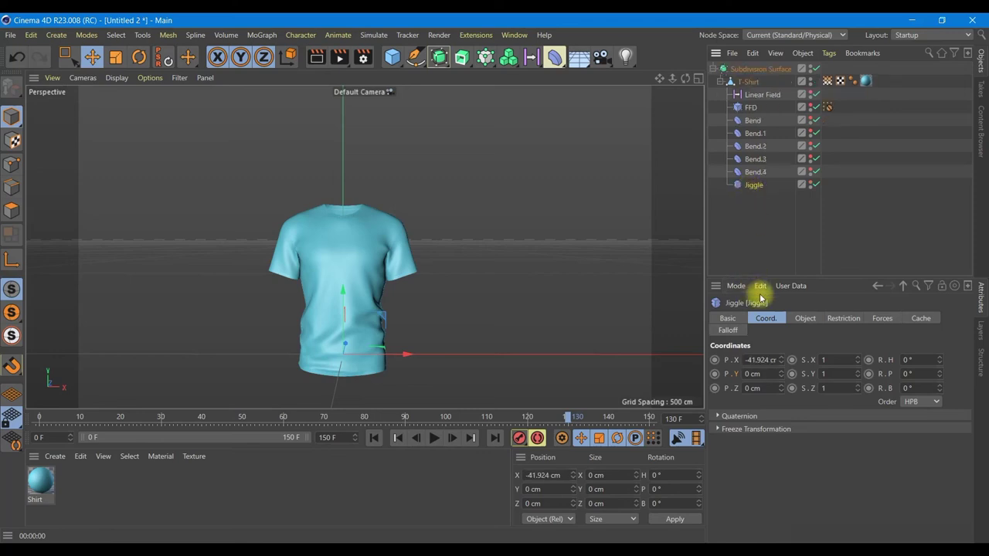
{"action": "left_click", "coordinate": [807, 320]}
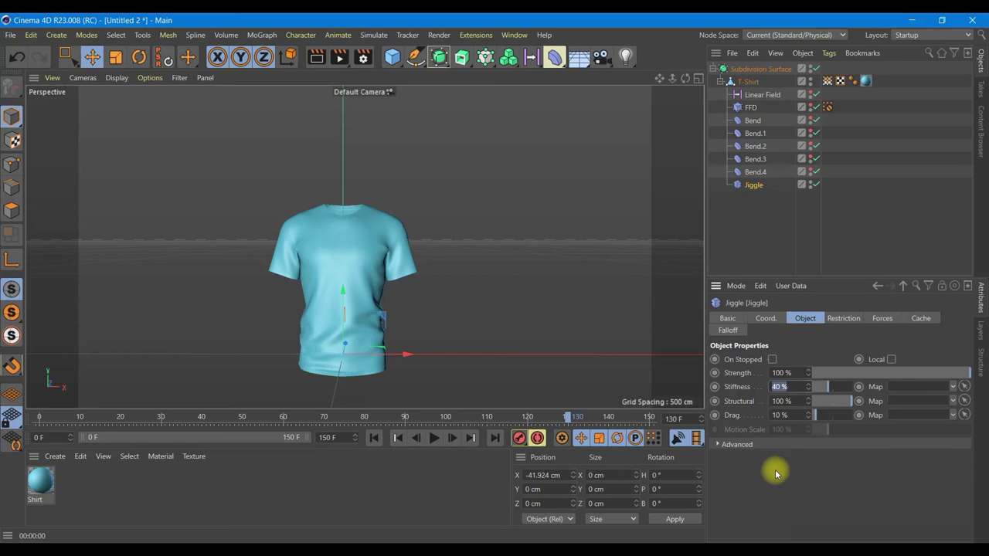
{"action": "type", "text": "20"}
{"action": "key", "text": "Return"}
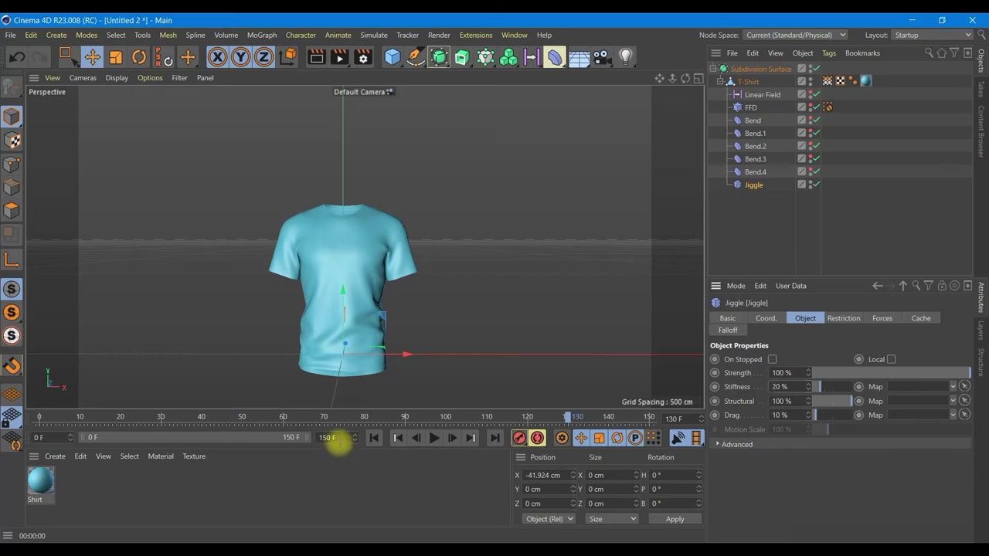
Replay the animation from frame 0, stopping at frame 120 to check the jiggle
{"action": "left_click", "coordinate": [374, 437]}
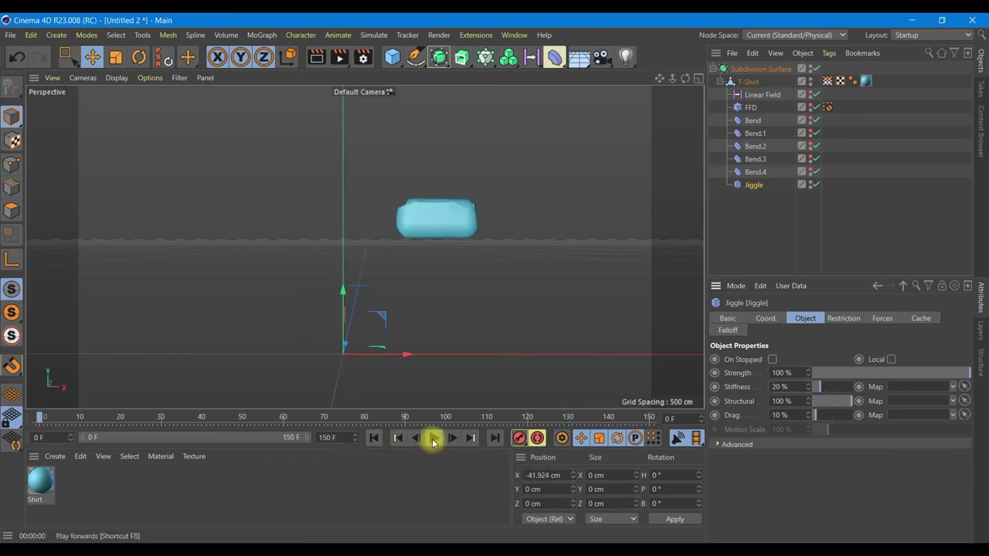
{"action": "left_click", "coordinate": [433, 439]}
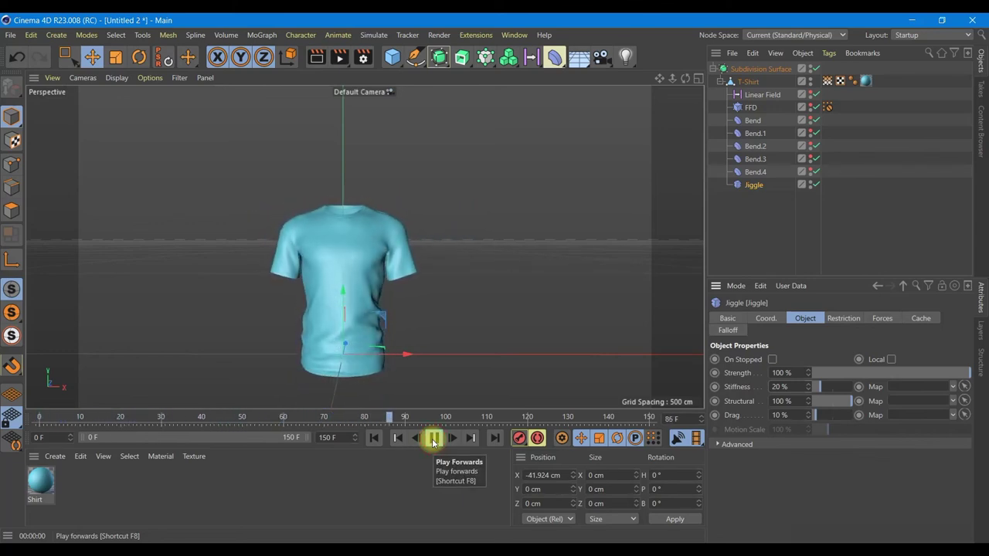
{"action": "left_click", "coordinate": [432, 438]}
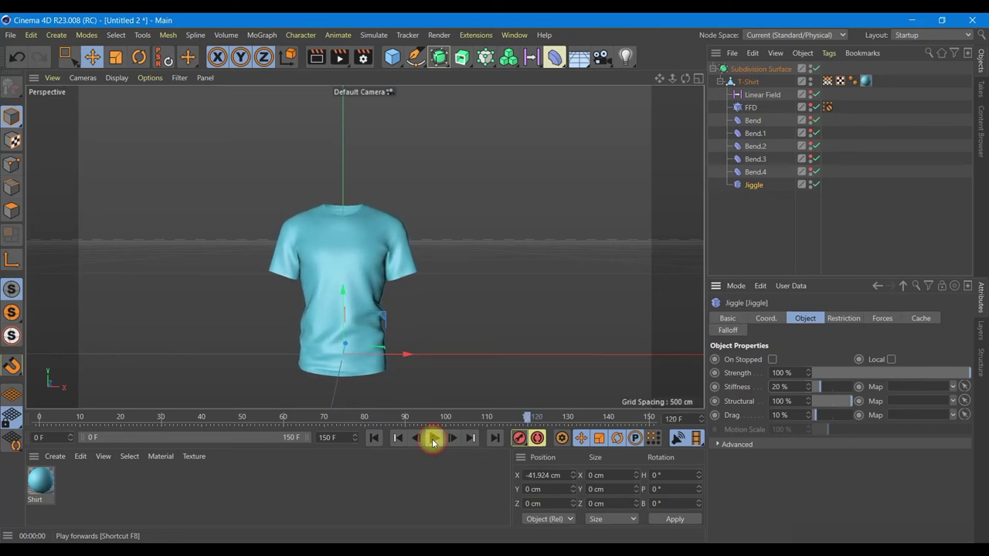